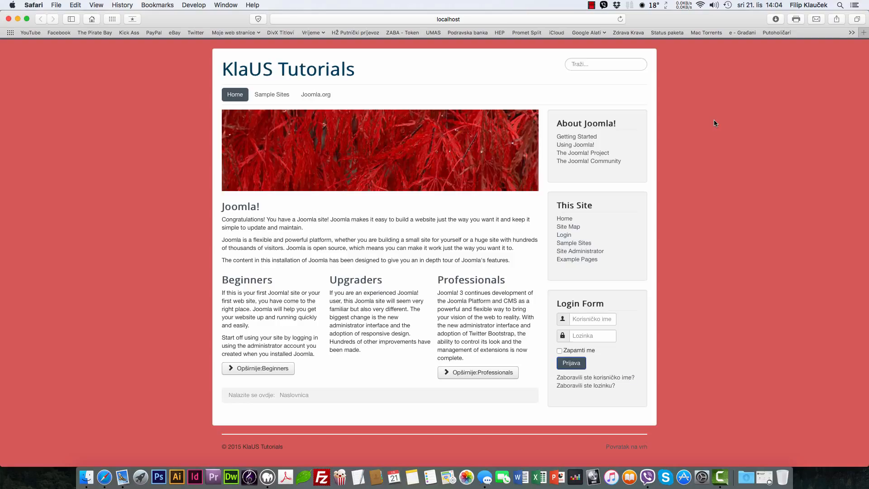
Step: Open a new blank Safari tab beside the KlaUS Tutorials home page
key(super+t)
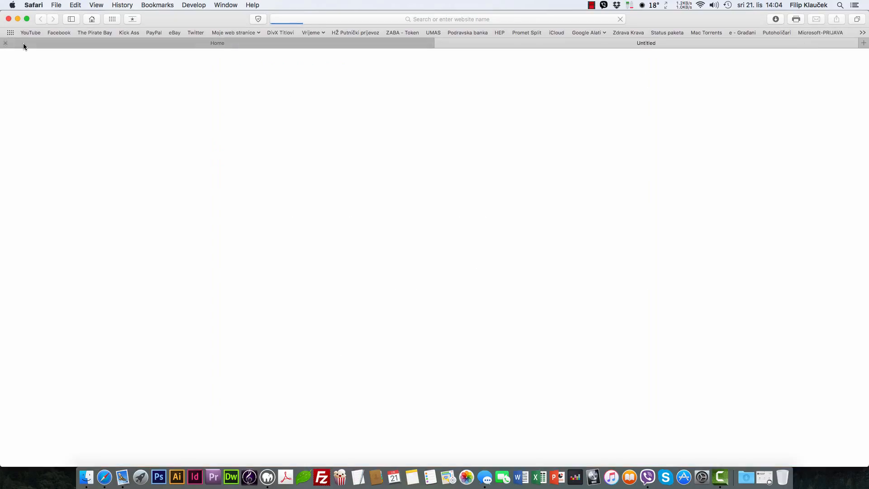
Step: Open the channel's CMS Joomla playlist on YouTube, then switch back to the KlaUS Tutorials tab
click(31, 33)
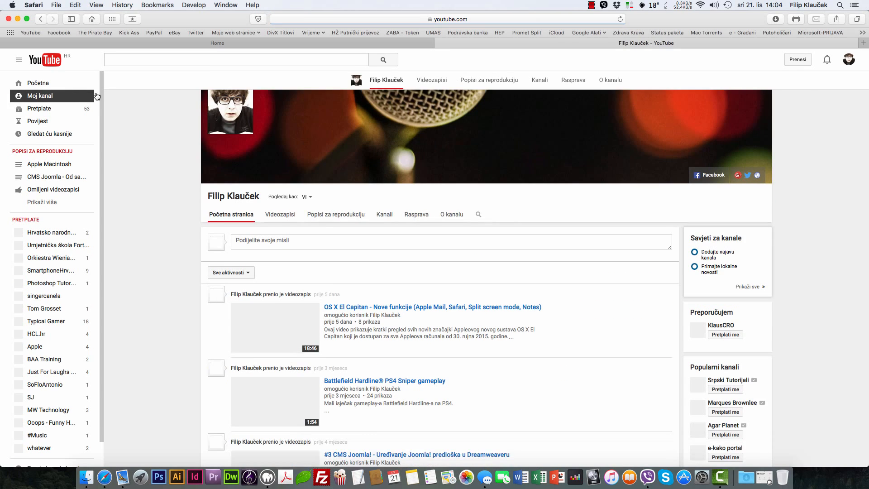
scroll(165, 167, down, 2)
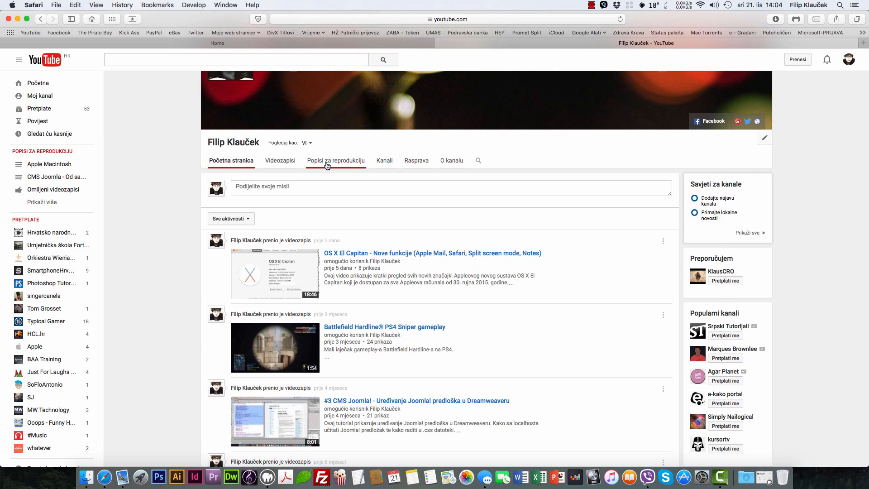
click(327, 165)
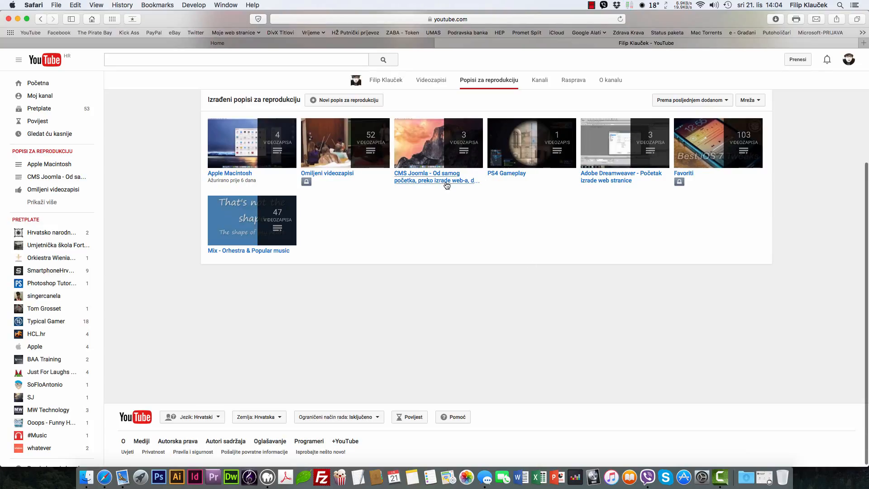
click(446, 184)
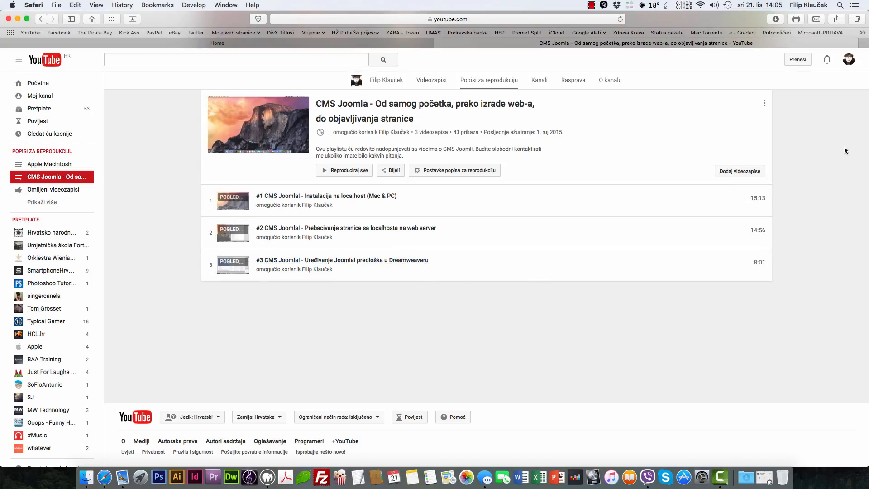
click(418, 45)
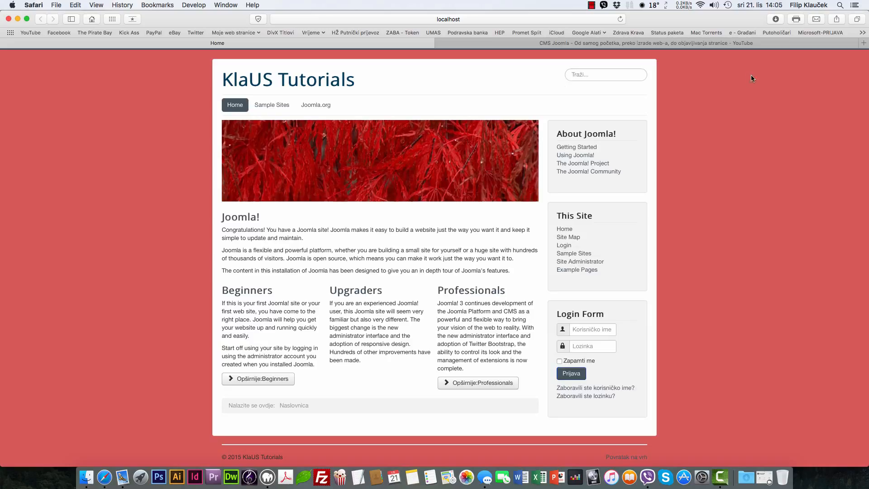
Step: Load the administrator login page by appending 'admin' to the localhost address
click(628, 73)
click(405, 19)
click(392, 23)
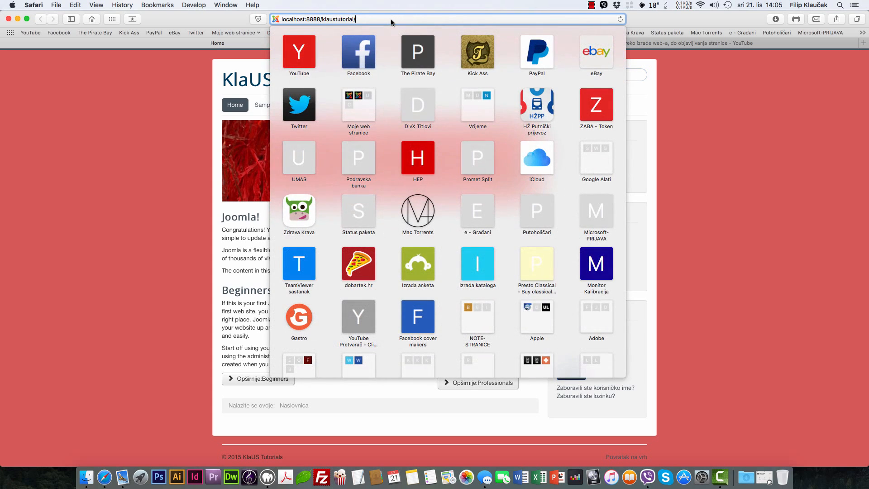
text(administrator/)
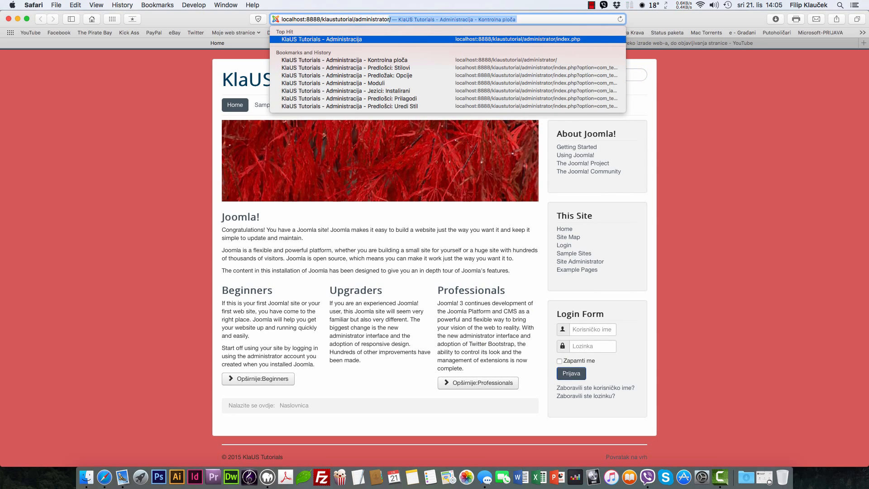
key(Return)
Step: Log in with the administrator username and password
text(admin)
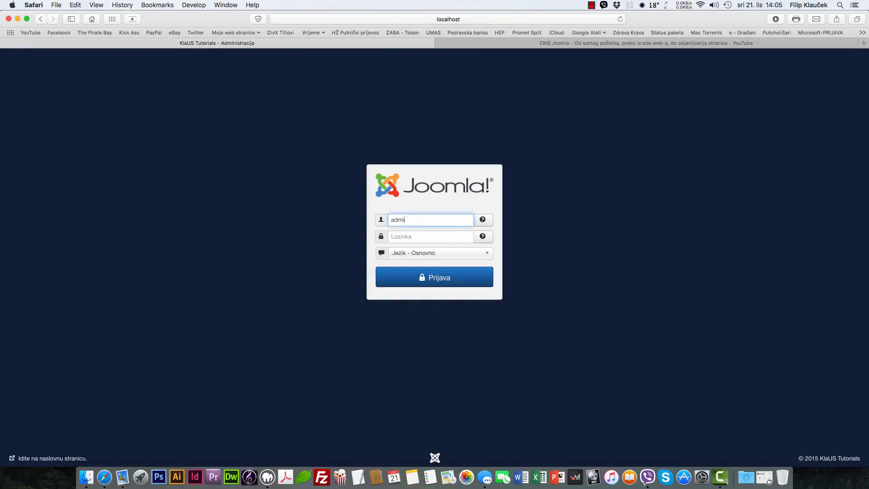
key(Tab)
text(admin)
key(Return)
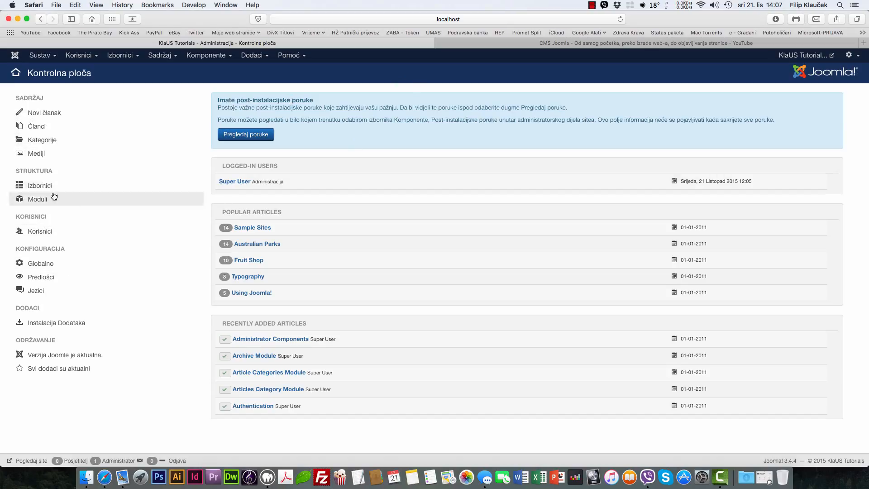
Step: Open the Sustav menu in the admin top bar, close it, and reopen it
click(54, 59)
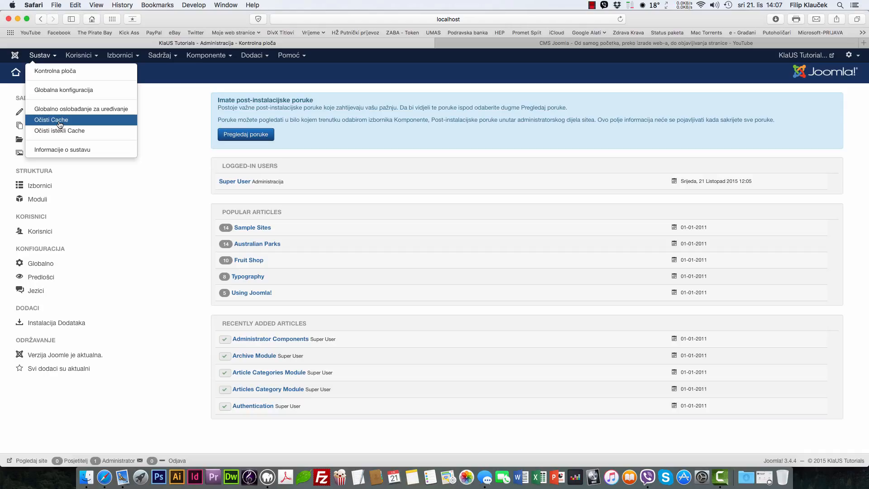
click(216, 83)
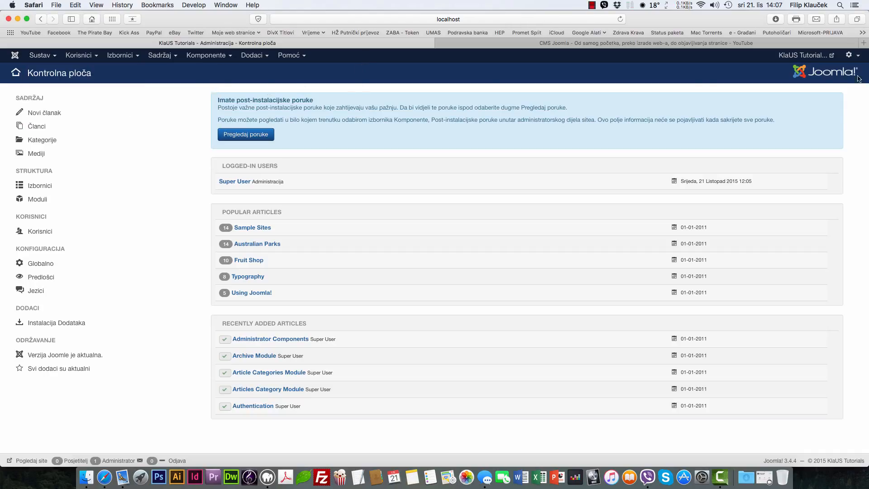
click(46, 55)
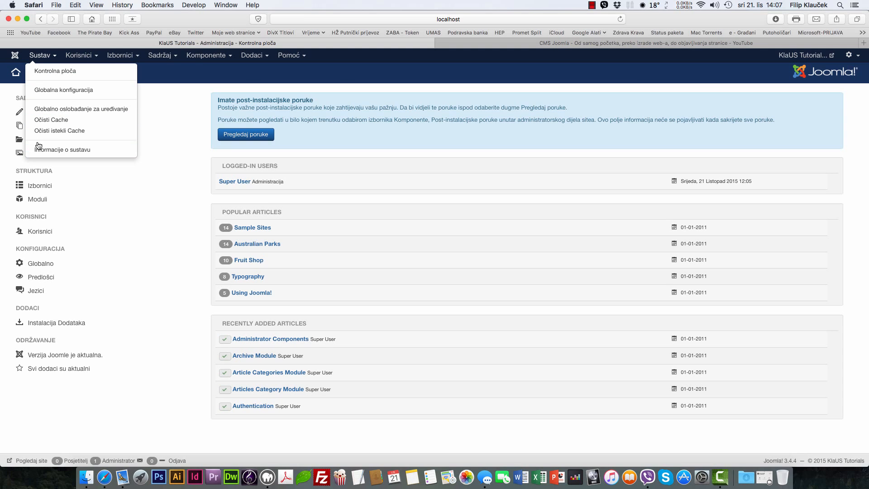
Step: Open Informacije o sustavu and highlight the web server, Joomla version and user agent entries
click(53, 152)
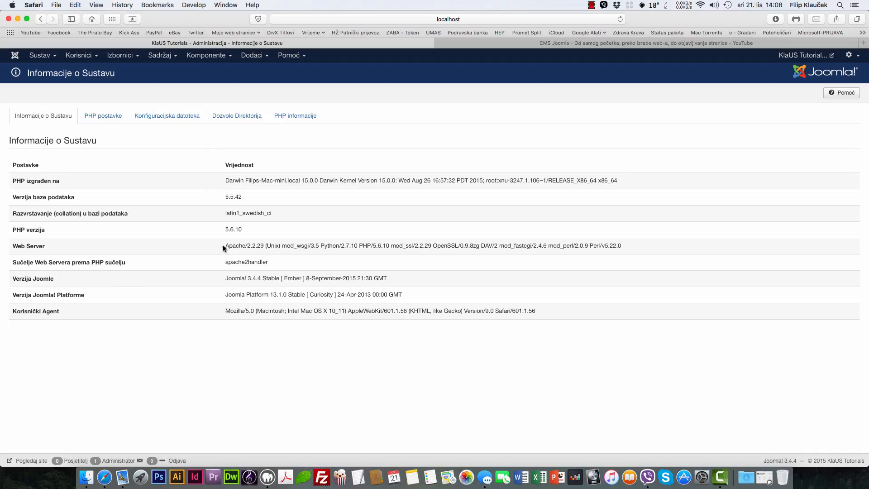
drag(224, 246, 619, 243)
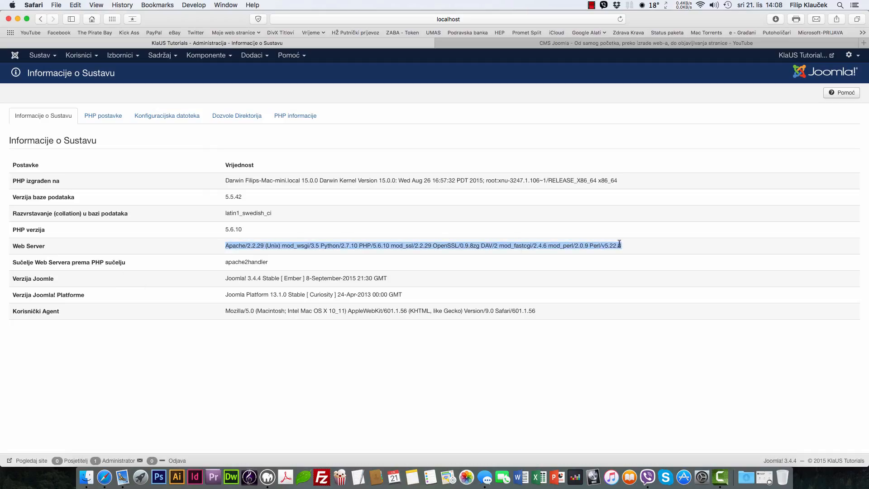
click(303, 344)
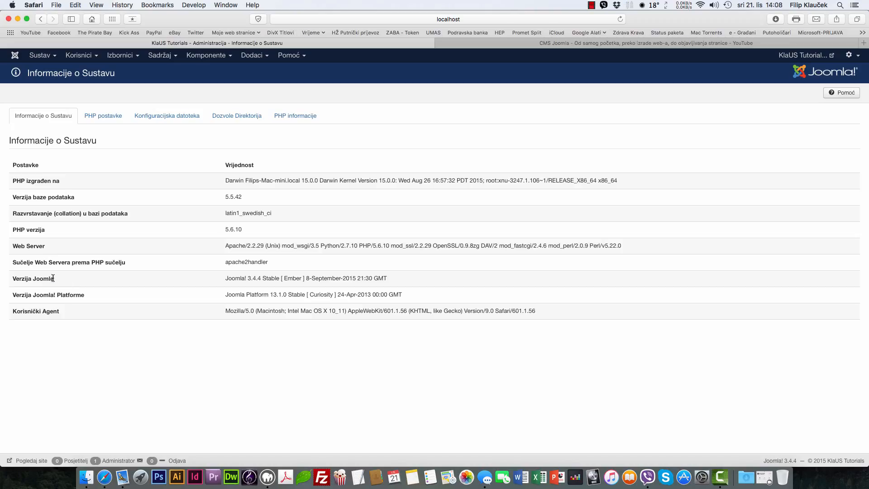
drag(55, 278, 11, 279)
click(128, 296)
drag(218, 309, 327, 311)
click(353, 328)
drag(227, 311, 353, 312)
click(370, 321)
Step: View the PHP postavke tab, then return to the system information overview
click(97, 117)
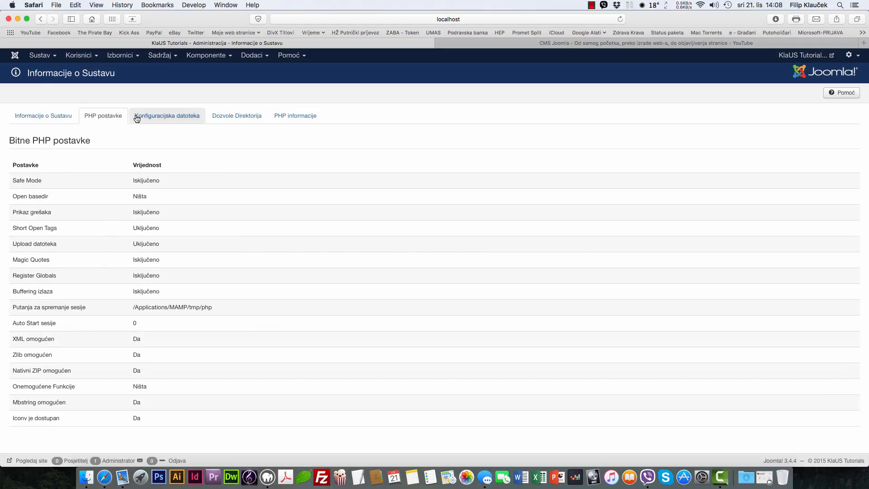
click(40, 117)
click(41, 58)
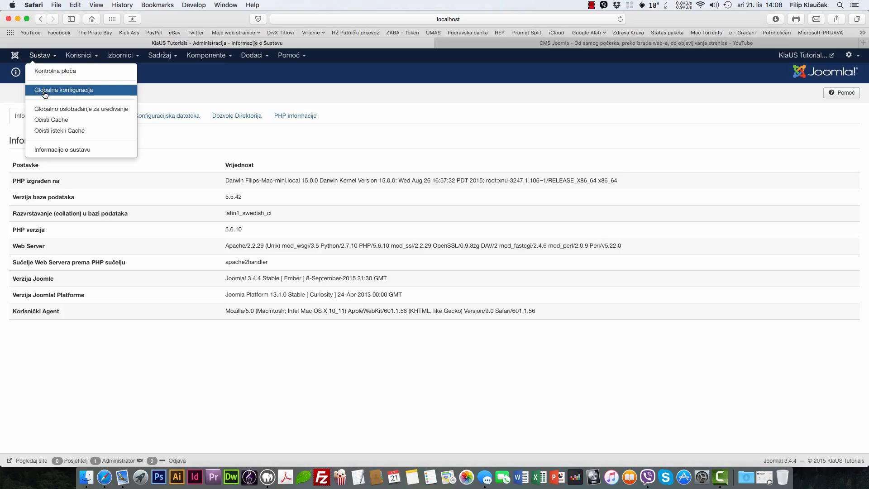
Step: Close the Sustav menu and open the Korisnici user-management menu
click(153, 89)
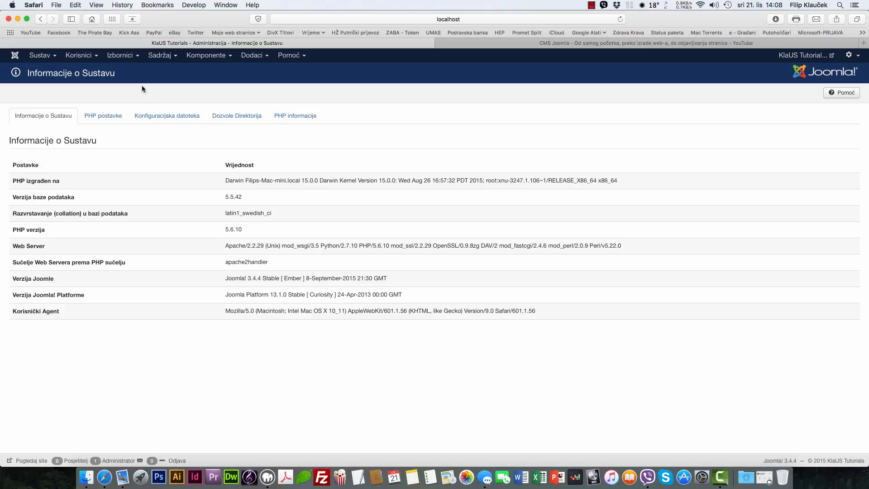
click(84, 60)
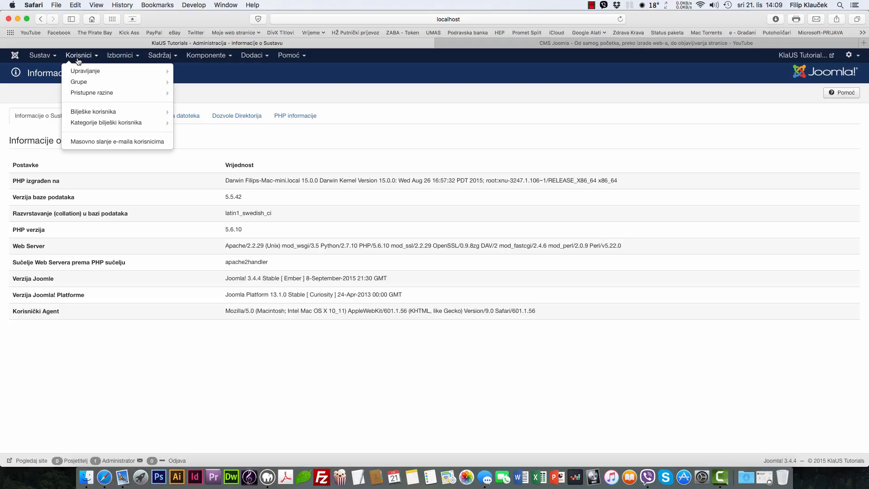
mouse_move(94, 71)
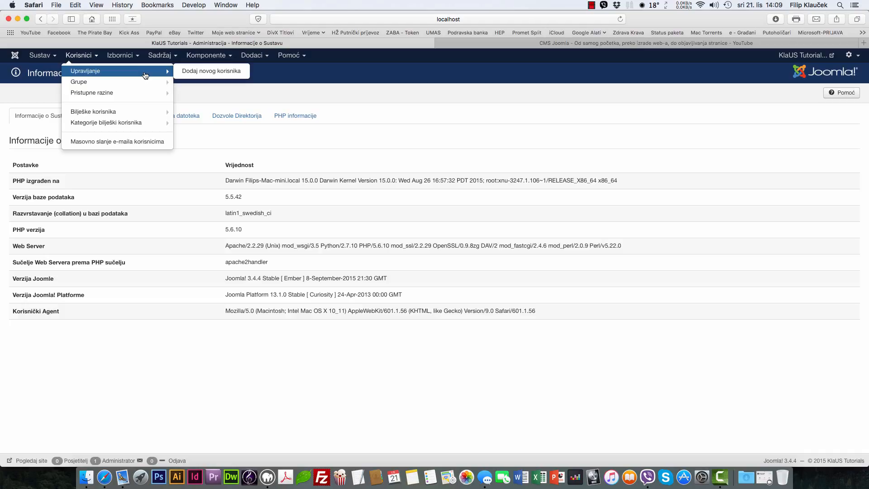
Step: Open the Tečaj za udaraljke website from the personal websites bookmarks in a new tab and reload it
click(863, 43)
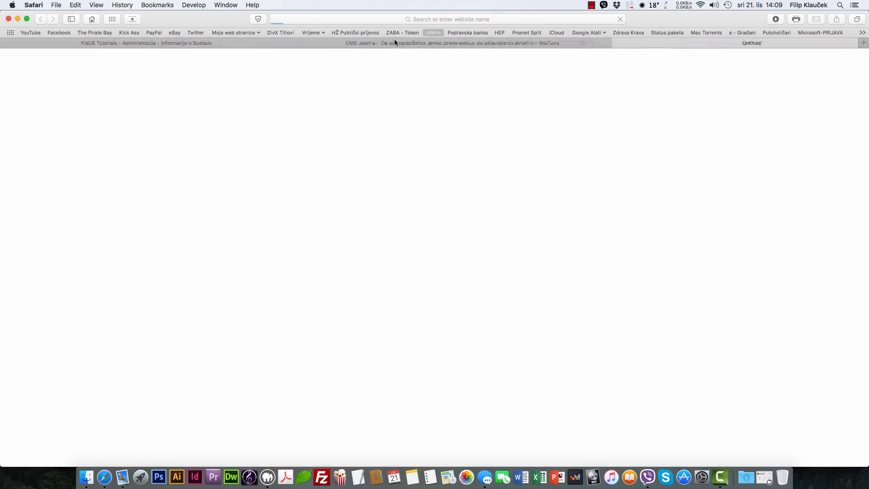
click(248, 34)
click(248, 44)
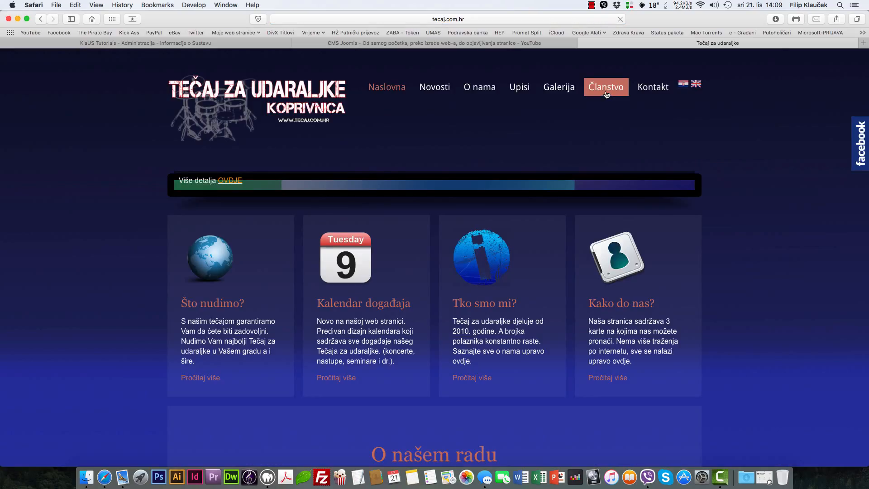
right_click(787, 135)
click(786, 123)
right_click(781, 166)
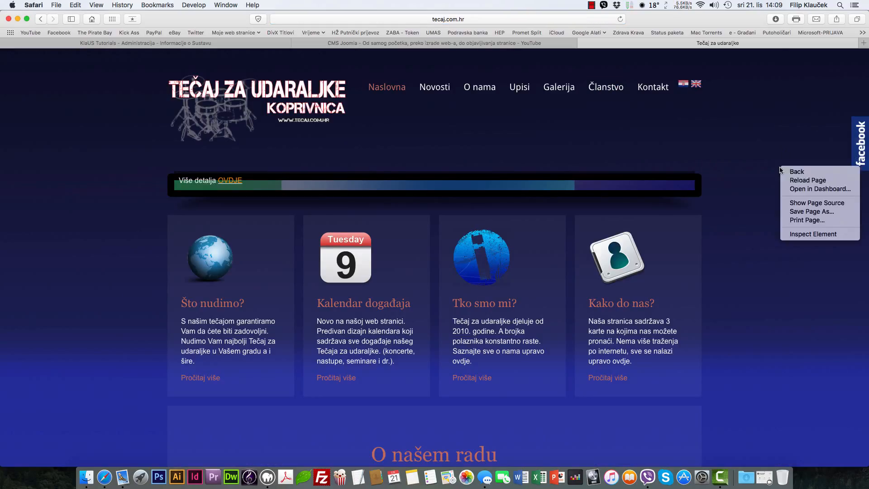
click(791, 179)
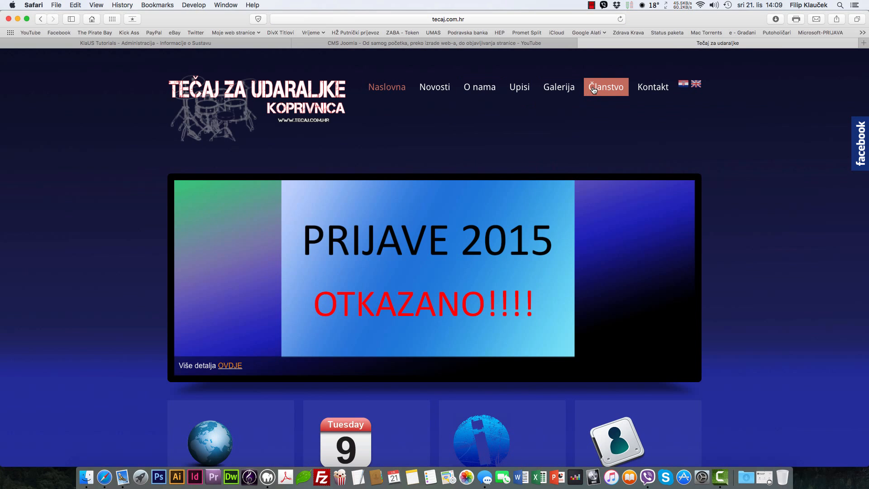
Step: On the Članstvo page, log in to the members' area with the saved member login
click(594, 90)
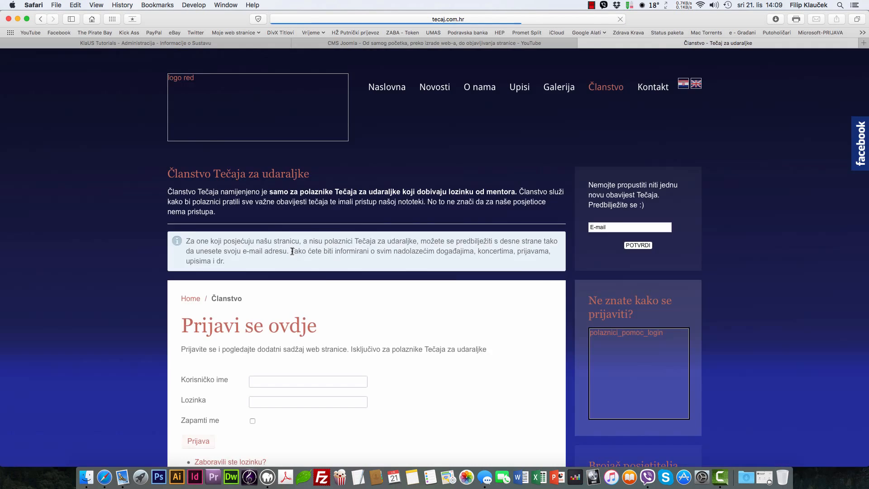
scroll(289, 240, down, 3)
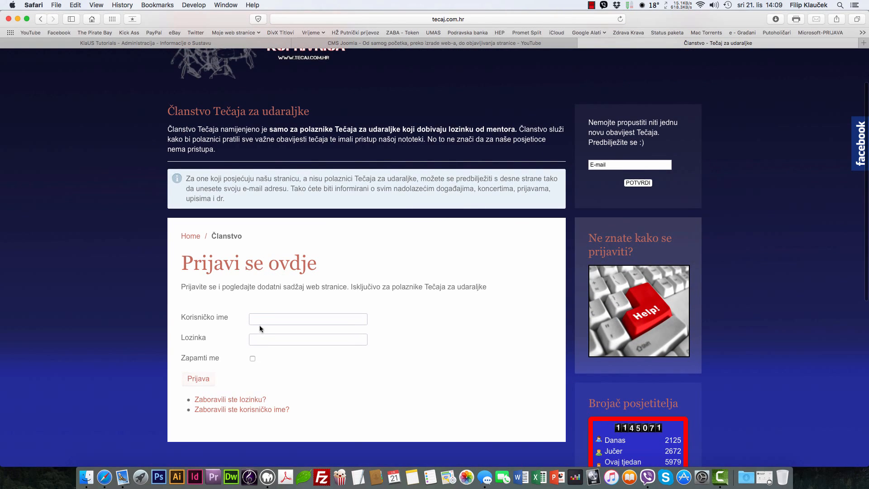
click(262, 323)
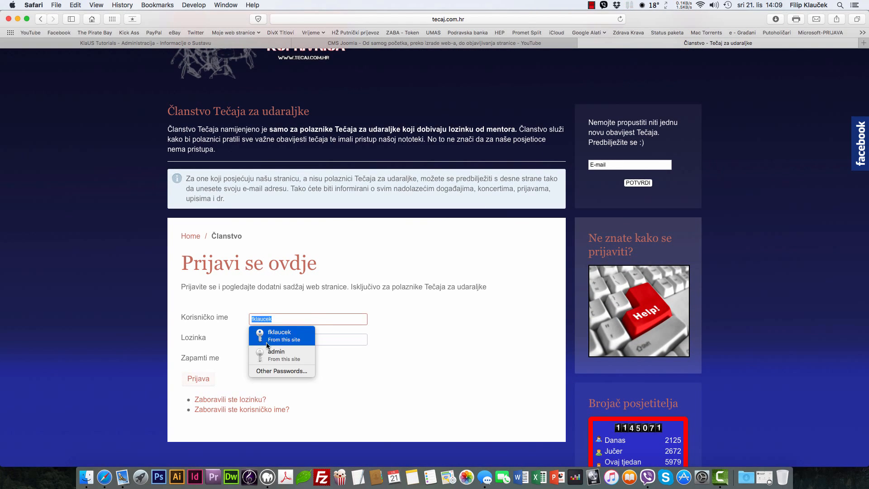
click(266, 348)
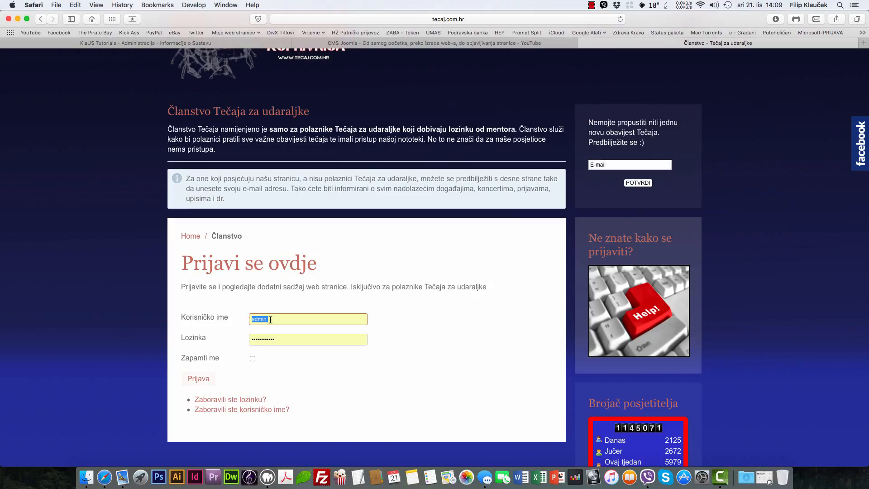
scroll(270, 320, up, 1)
text(fklaucek)
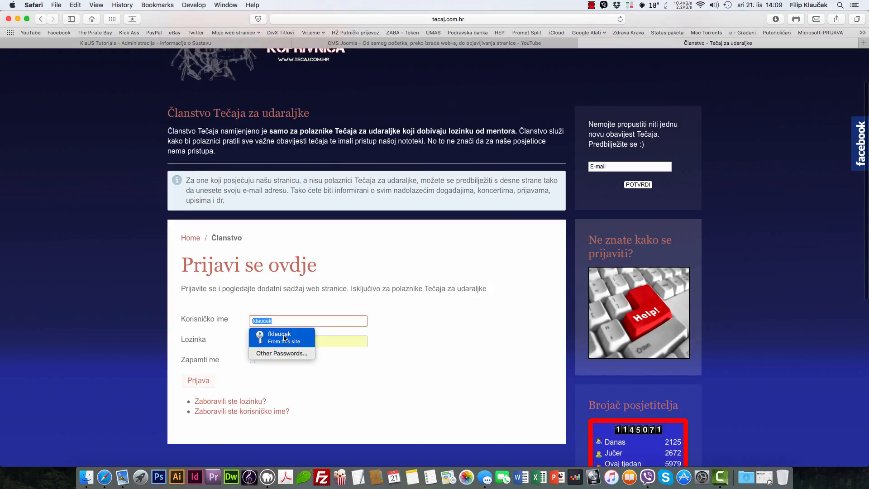
click(281, 334)
click(199, 382)
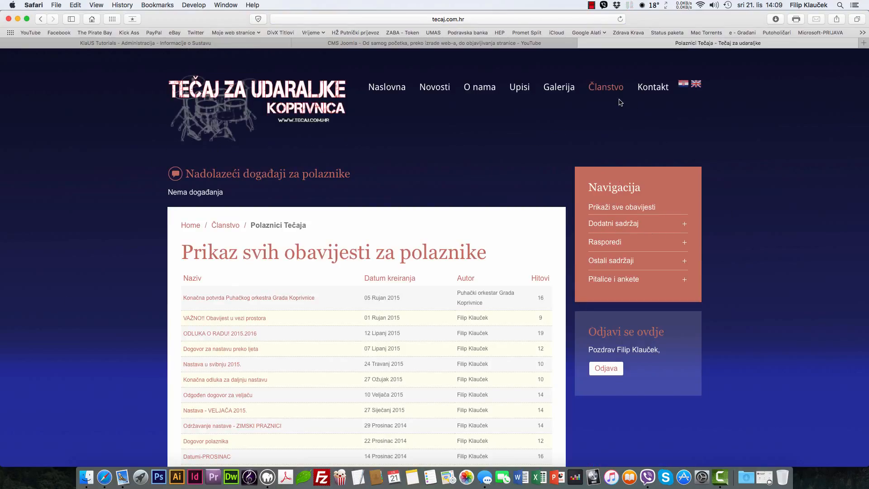
Step: Log out of the members' area and close the Tečaj za udaraljke tab
mouse_move(614, 88)
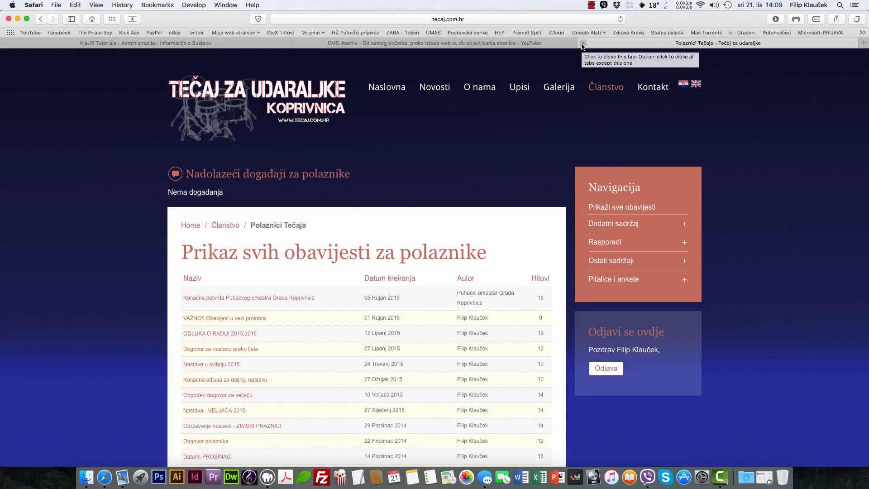
click(538, 43)
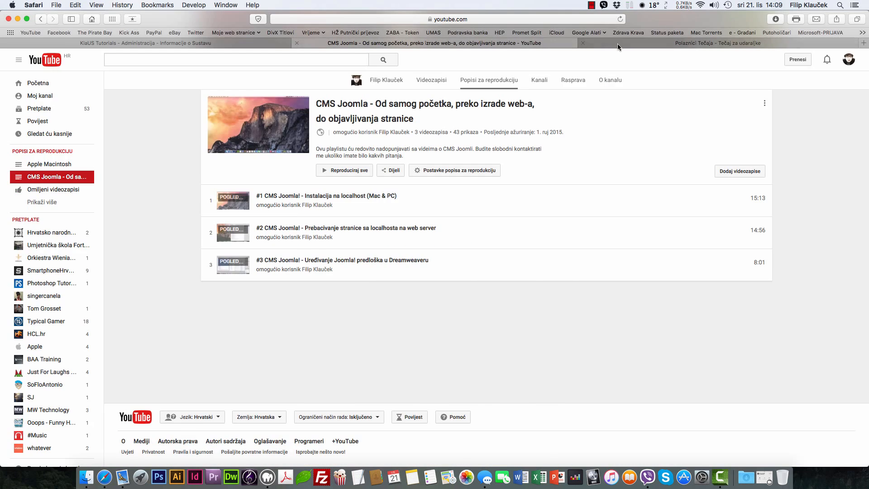
click(617, 44)
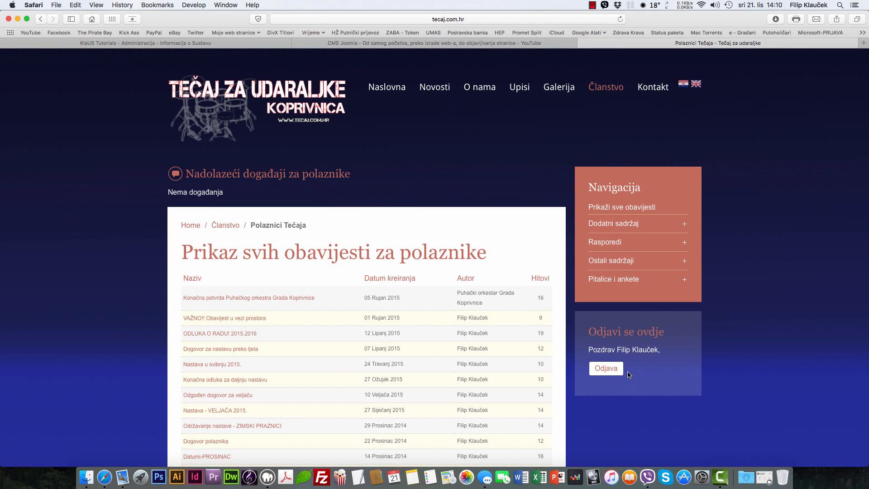
click(609, 369)
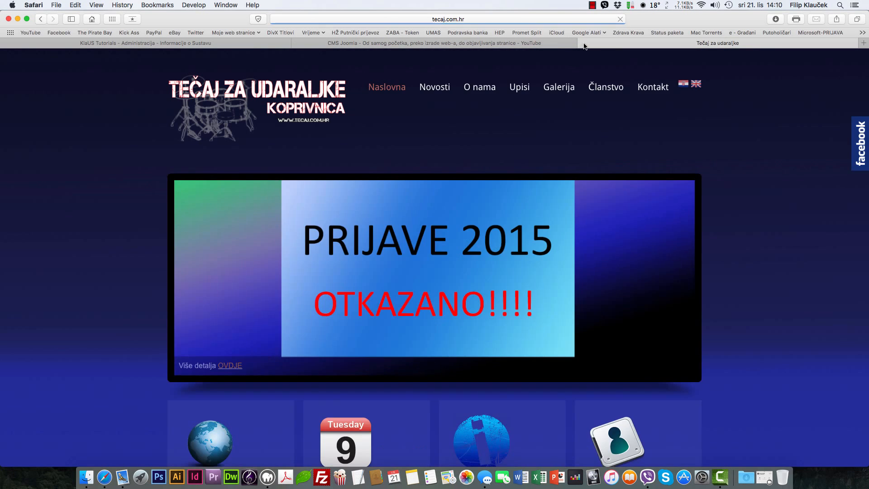
click(582, 43)
click(150, 43)
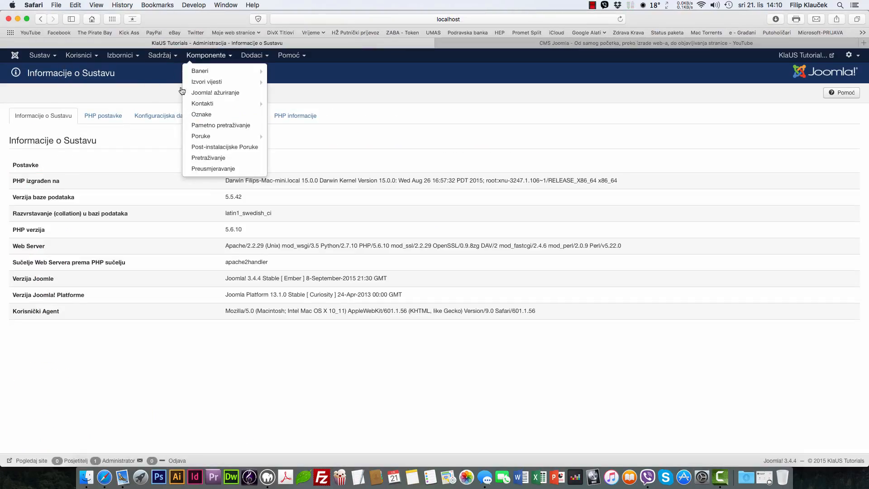
Step: Close the components list and look through the Korisnici user-management menu
click(371, 88)
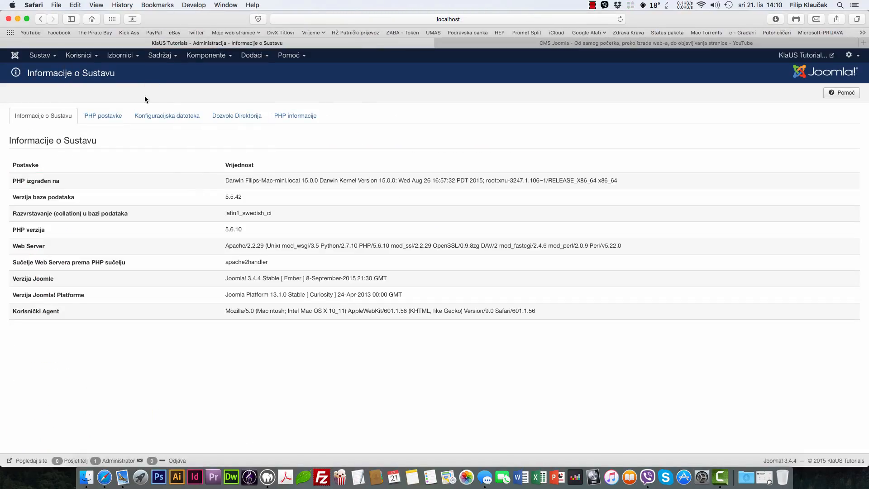
click(81, 55)
mouse_move(91, 80)
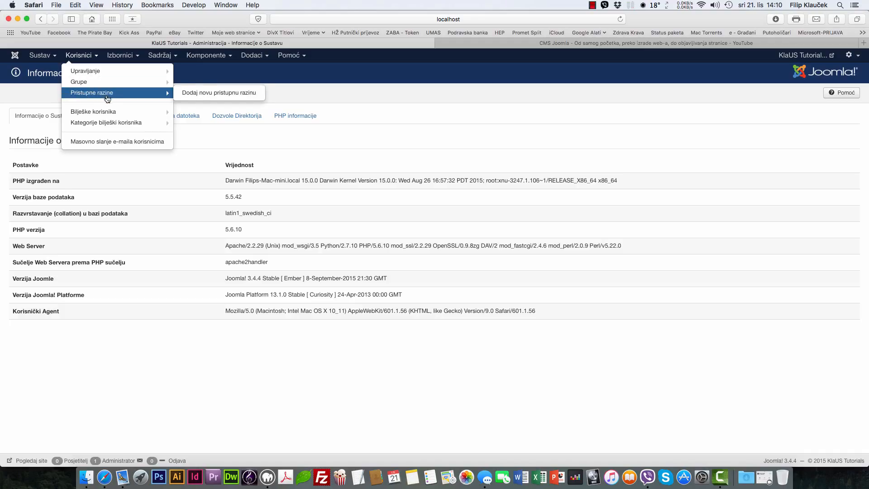
mouse_move(101, 118)
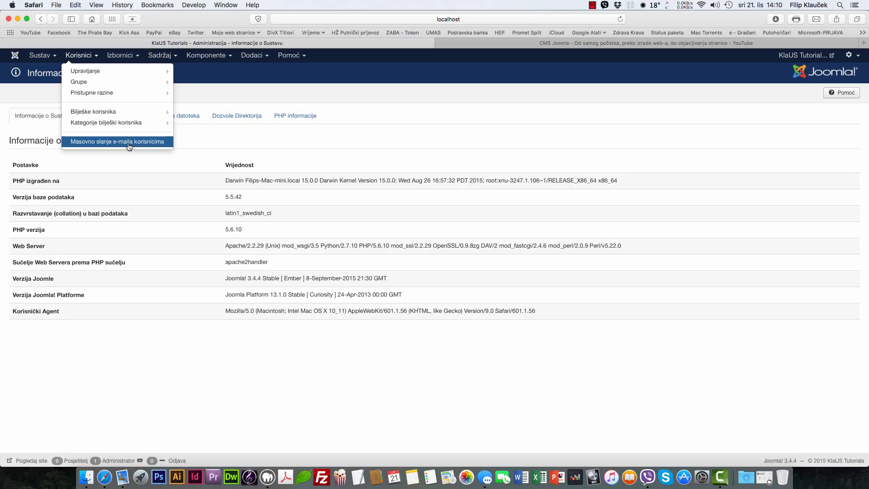
click(253, 91)
Step: Glance at the Izbornici and Sadržaj menus, then open the KlaUS Tutorials front-end in a new tab
click(117, 61)
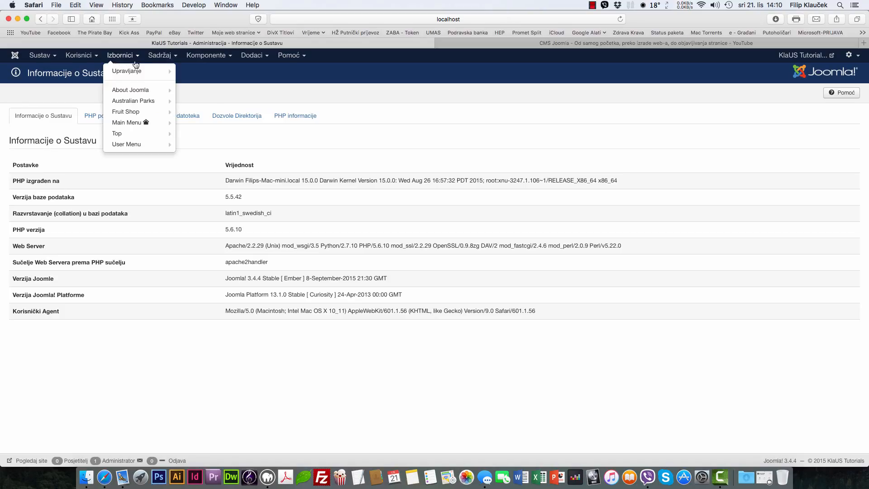
click(159, 56)
click(289, 89)
click(803, 55)
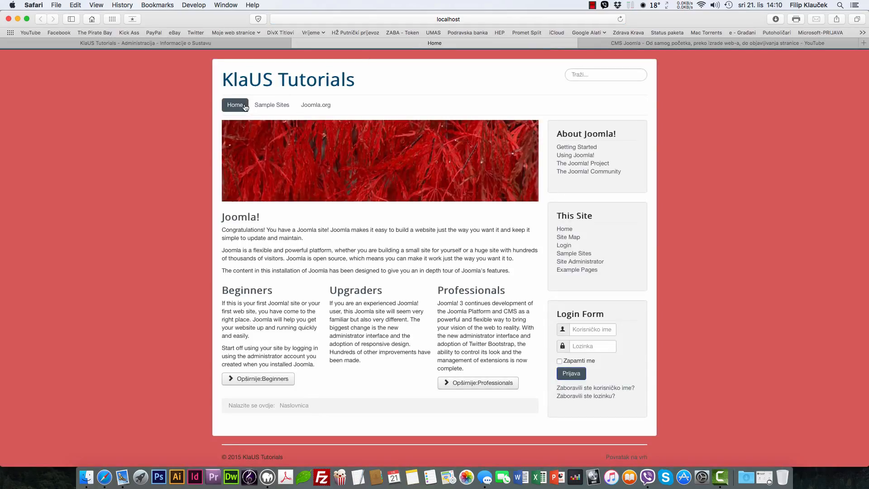
Step: Select the Home, Sample Sites and Joomla.org text on the front-end, then return to the administration tab
drag(221, 104, 481, 108)
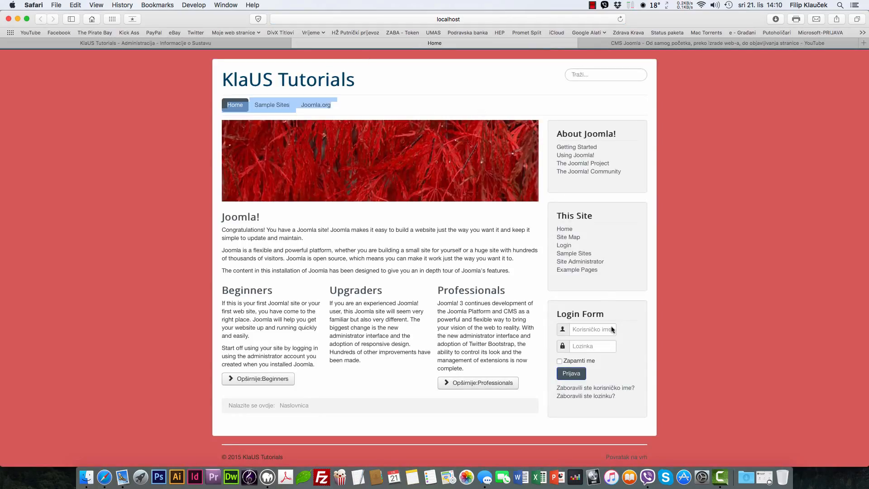
drag(595, 267, 593, 242)
click(704, 289)
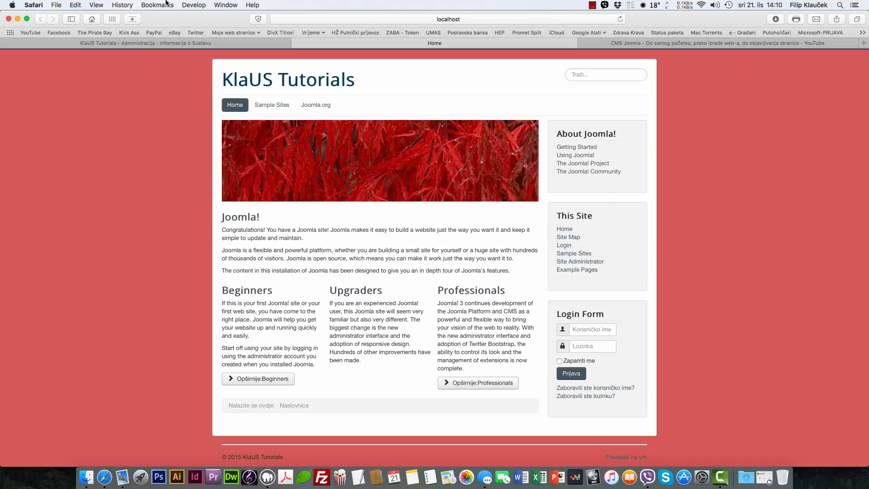
click(220, 44)
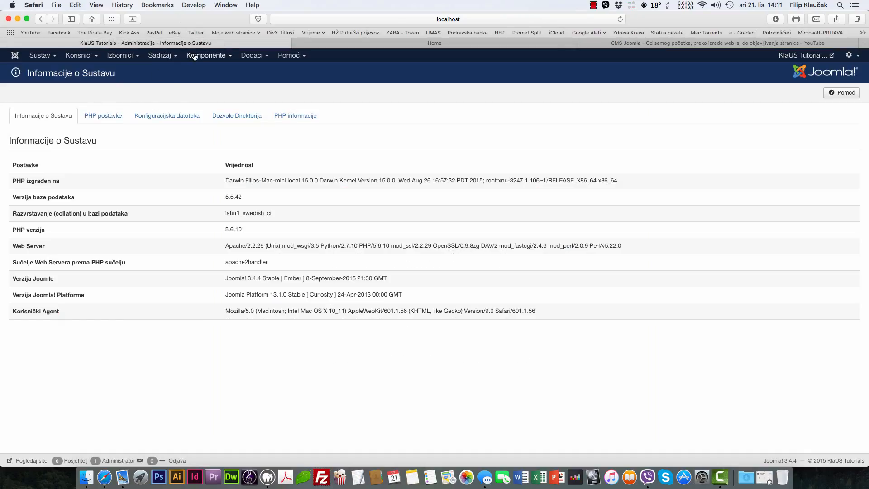
Step: Go from the Izbornici menu to Sadržaj and open Mediji to show the images folder
click(134, 56)
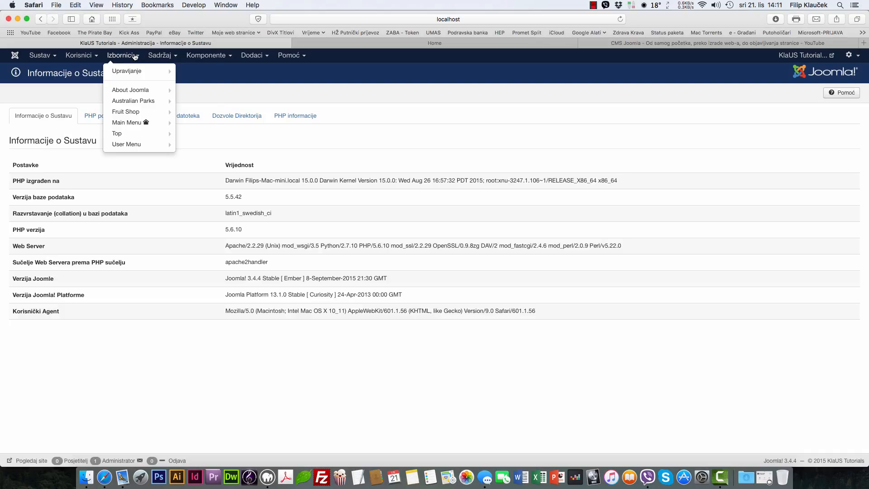
click(151, 56)
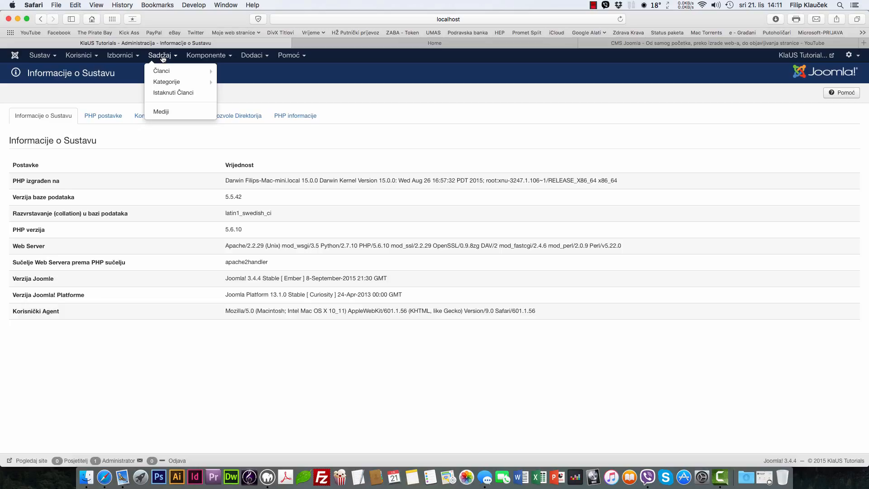
mouse_move(171, 73)
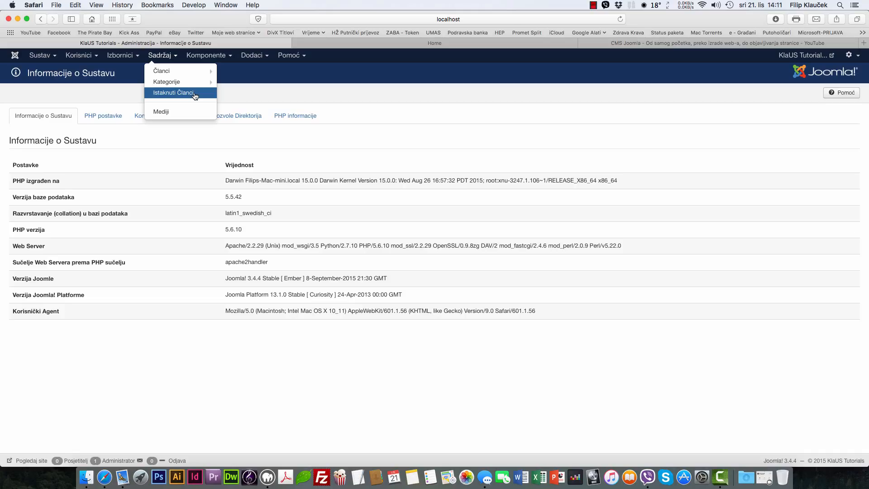
click(167, 113)
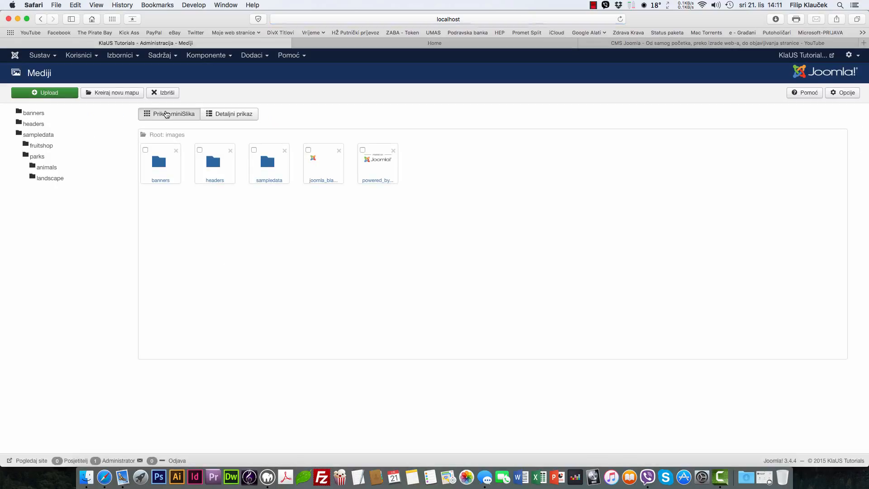
click(159, 55)
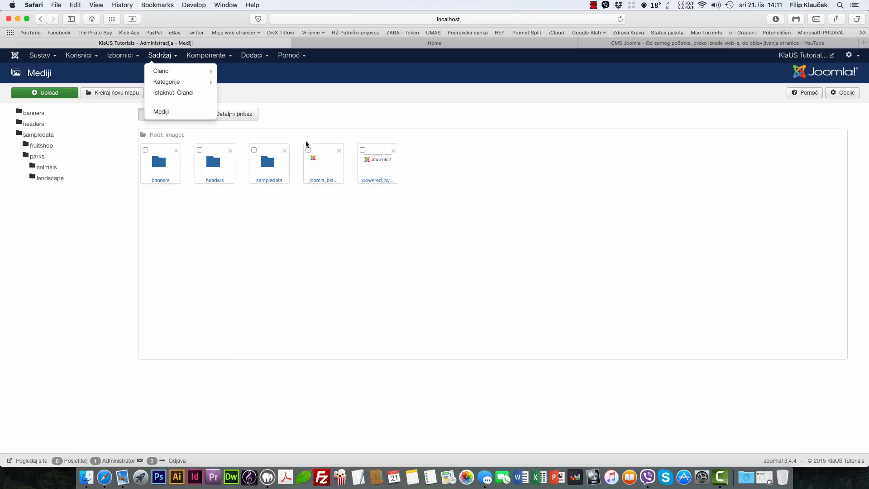
click(320, 94)
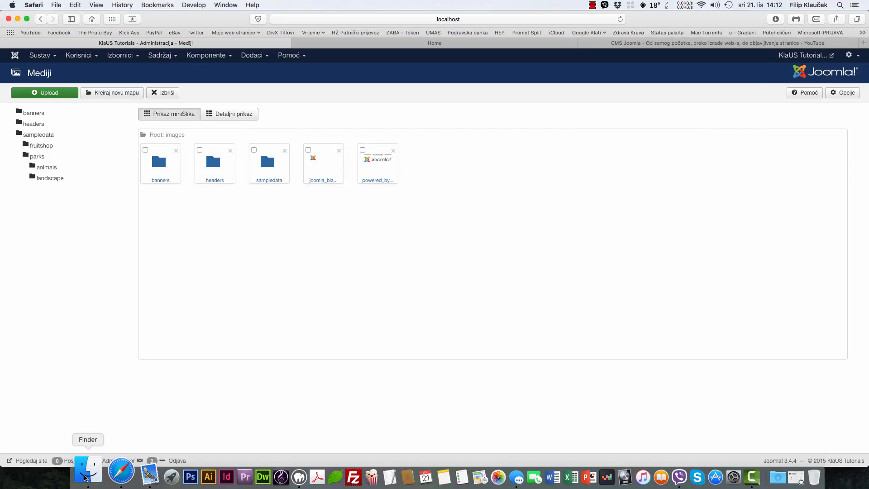
Step: In Finder, go from www into klaustutorial/images, then bring the Joomla media manager forward
click(85, 476)
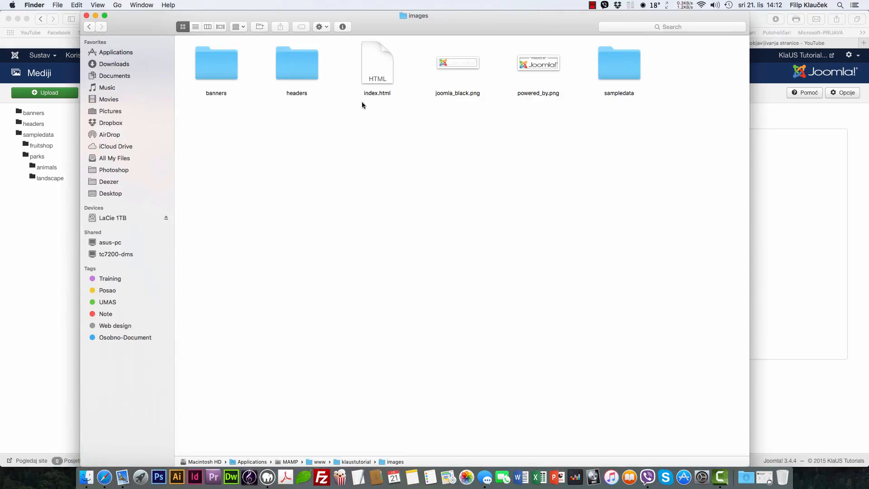
double_click(322, 461)
double_click(217, 69)
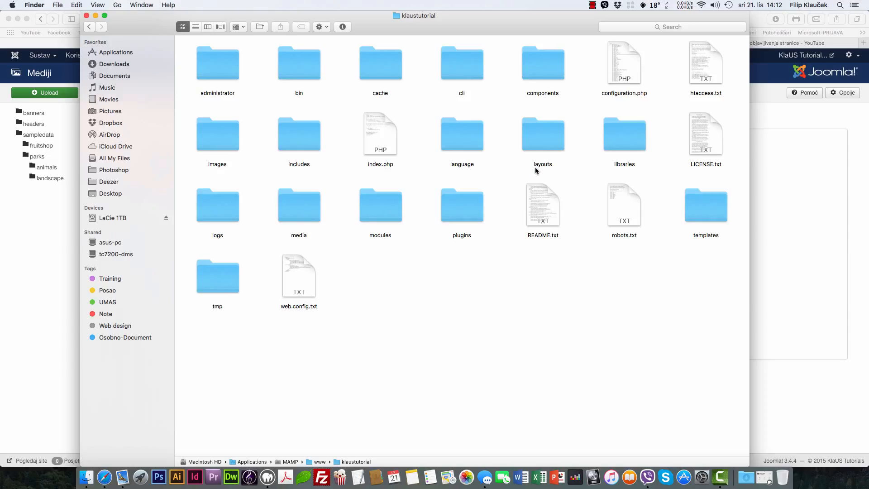
double_click(211, 139)
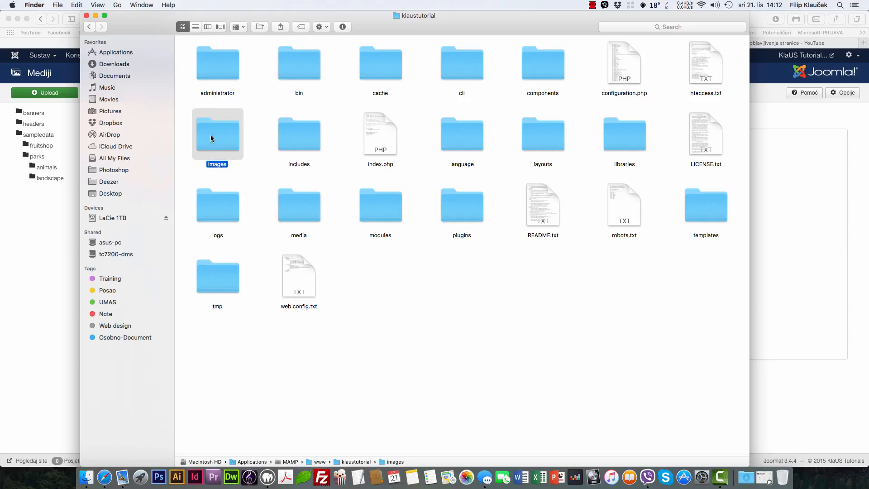
drag(691, 138, 195, 57)
click(225, 85)
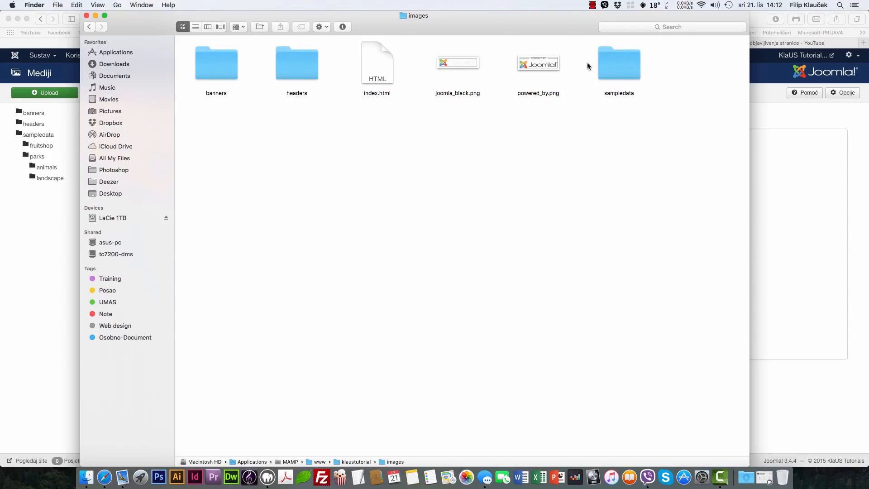
click(829, 214)
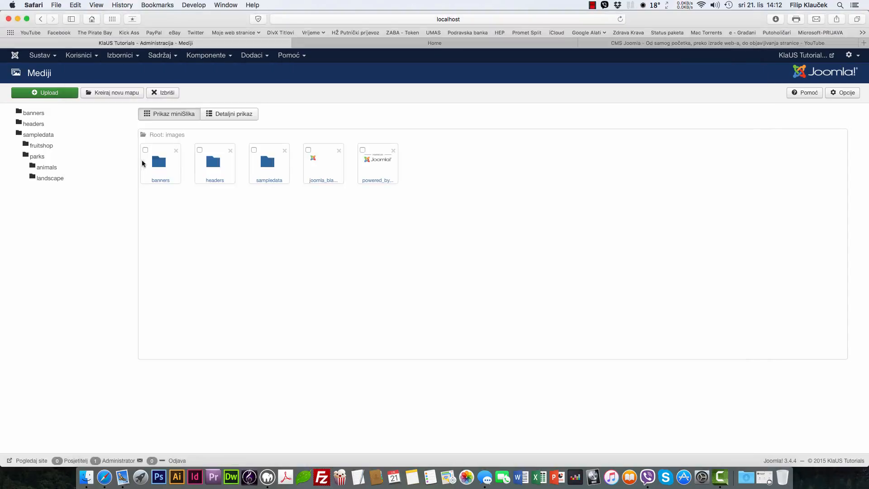
Step: Move blue-flower.jpg from the site's images/headers folder to the Trash in Finder
click(203, 163)
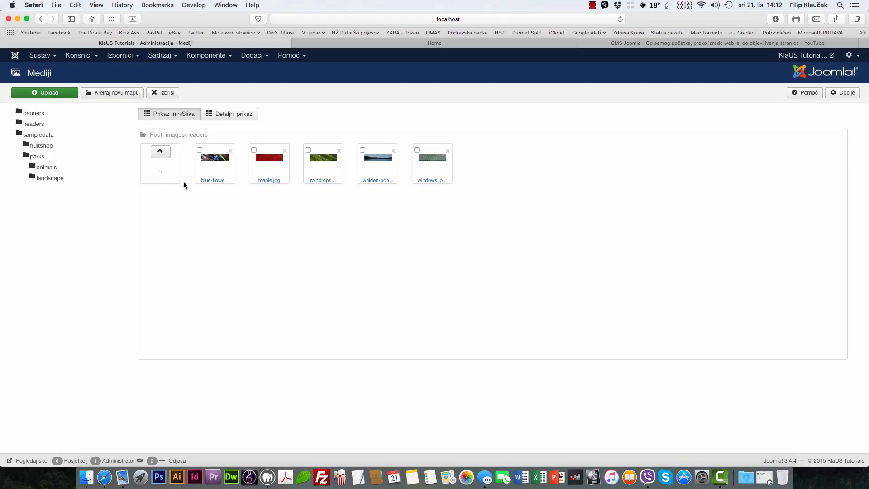
click(75, 473)
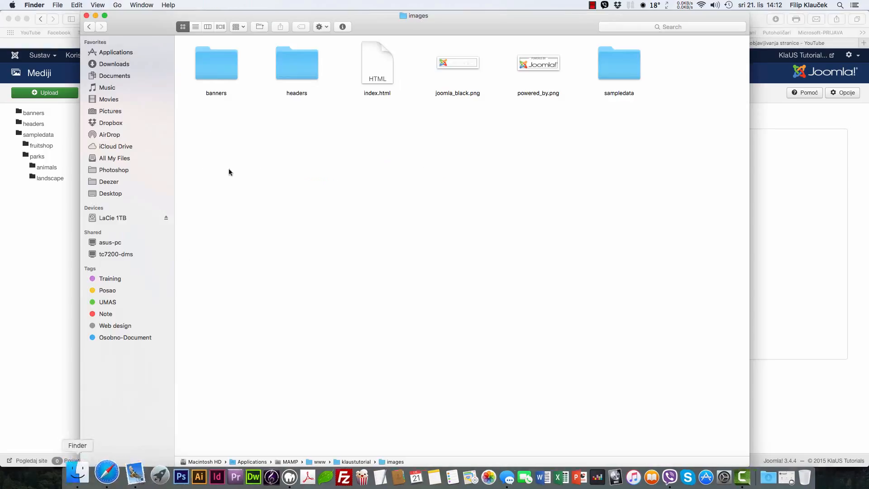
double_click(300, 55)
right_click(209, 62)
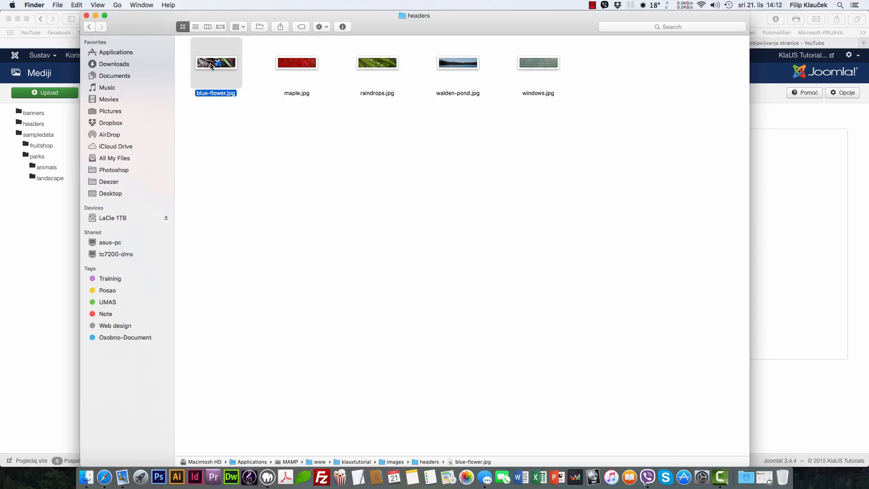
click(220, 89)
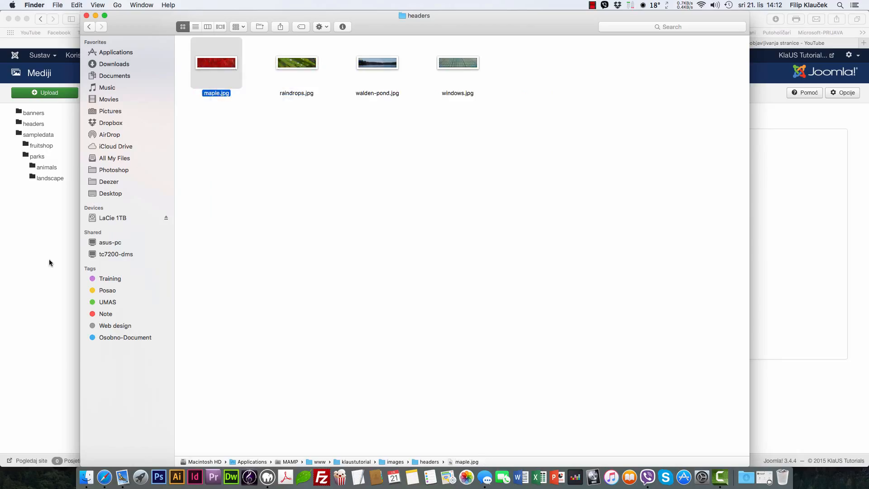
Step: Reopen images/headers in the Joomla media manager to confirm four header images remain
click(49, 259)
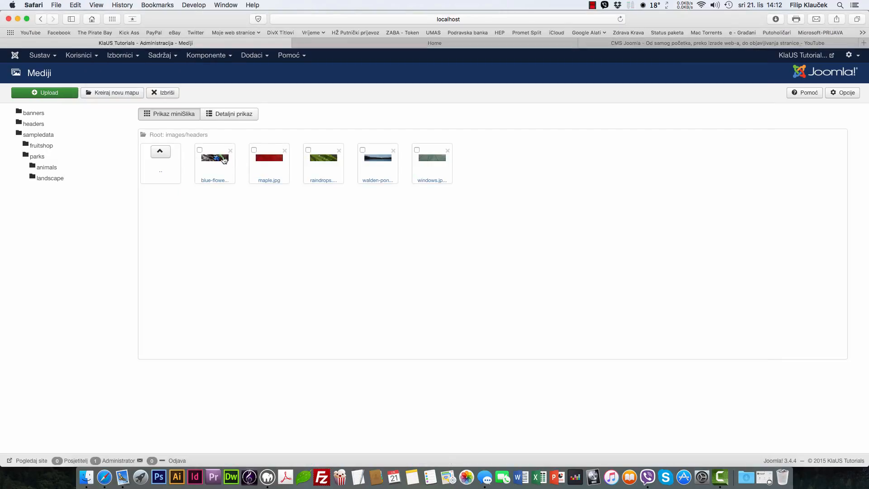
click(160, 155)
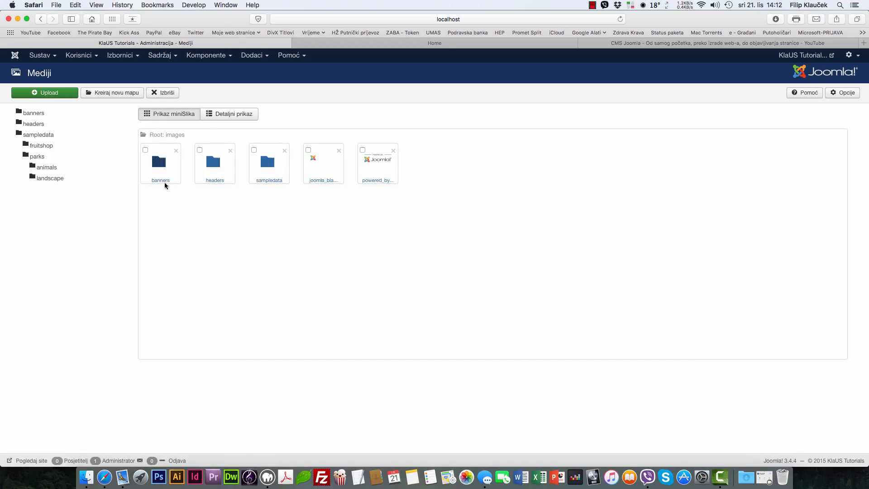
click(213, 167)
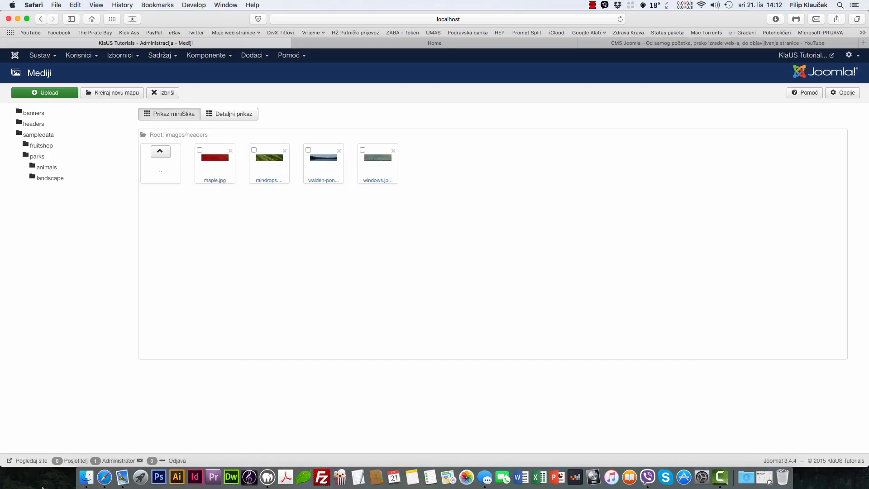
click(86, 477)
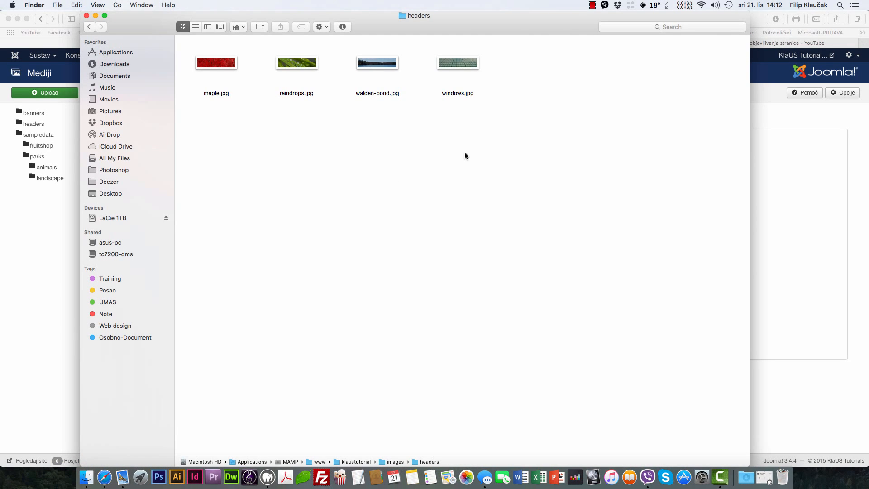
drag(539, 148, 216, 68)
click(295, 175)
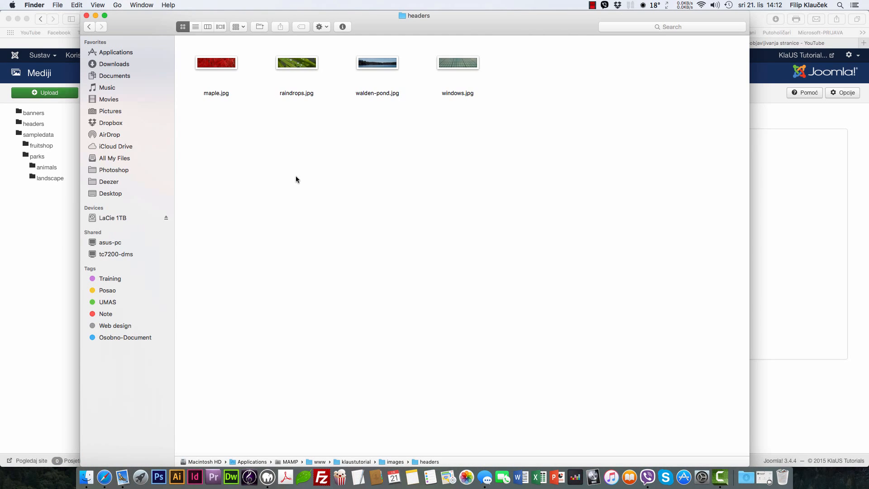
click(10, 240)
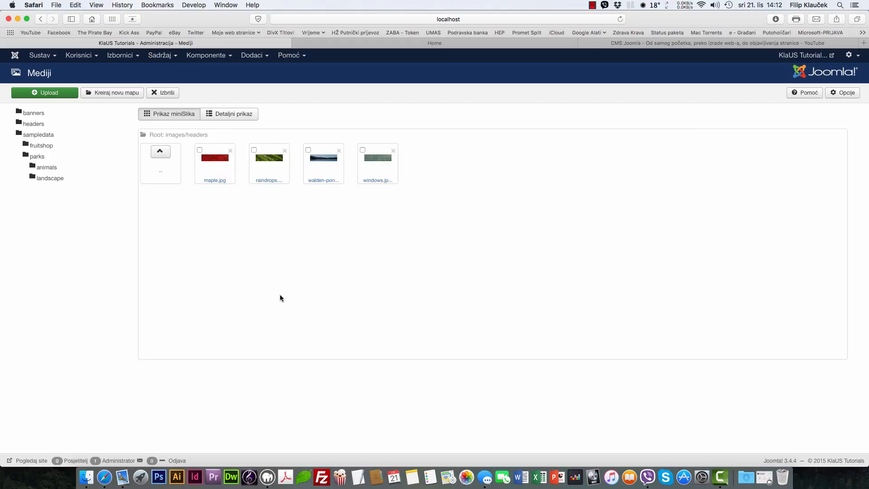
click(134, 60)
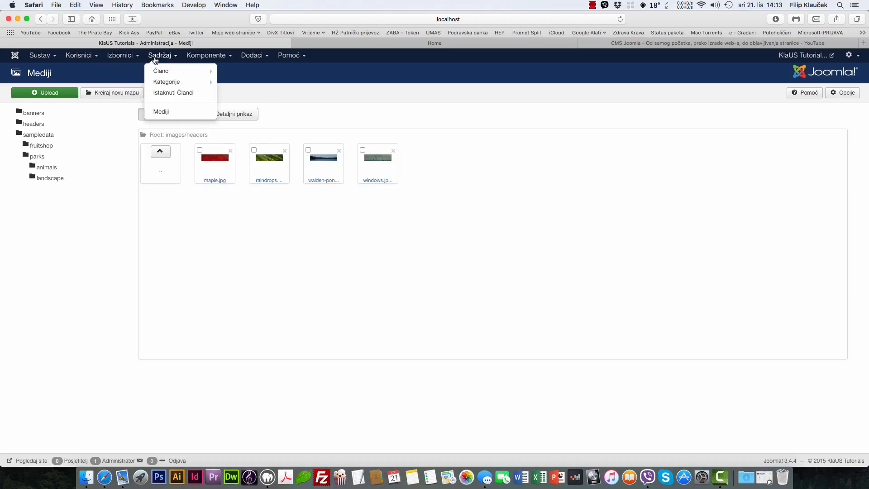
Step: Look over the Izbornici and Sadržaj menus, then open Dodaci > Upravljanje > Instalacija
mouse_move(166, 58)
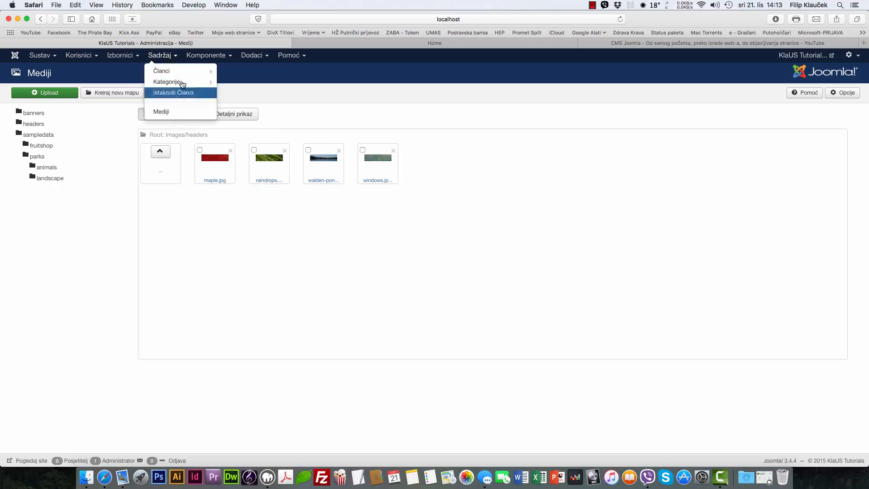
mouse_move(197, 60)
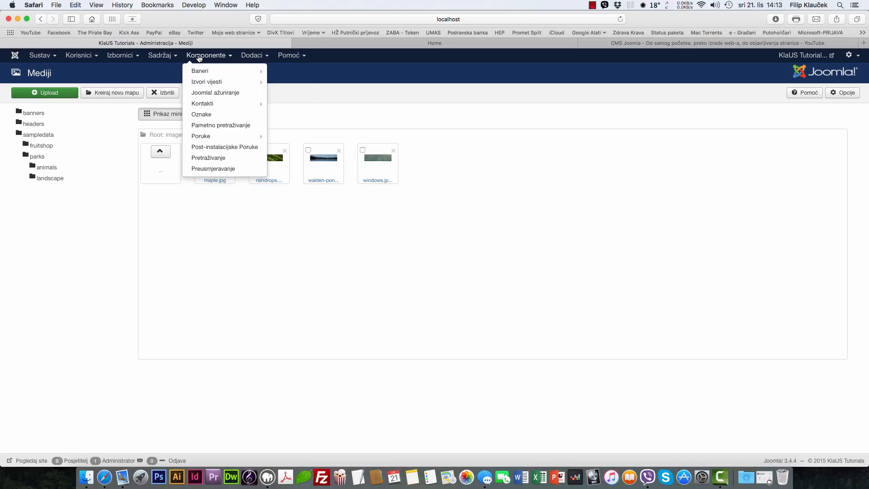
click(250, 56)
mouse_move(254, 55)
click(253, 70)
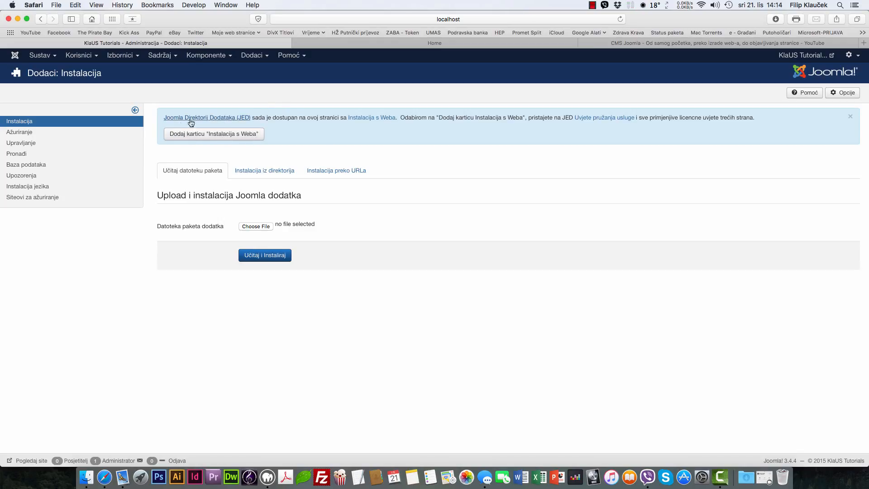
Step: Add the 'Instalacija s Weba' tab to the installer, then open the Sadržaj > Članci article list
click(236, 138)
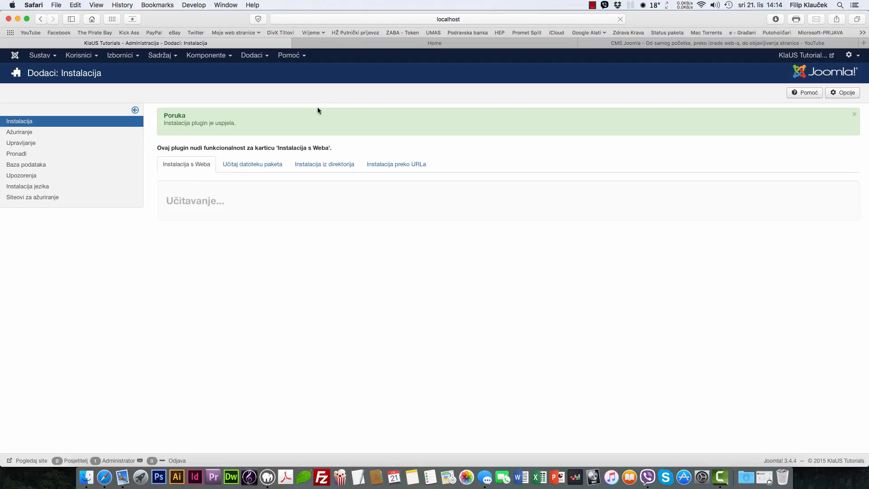
click(159, 56)
click(164, 68)
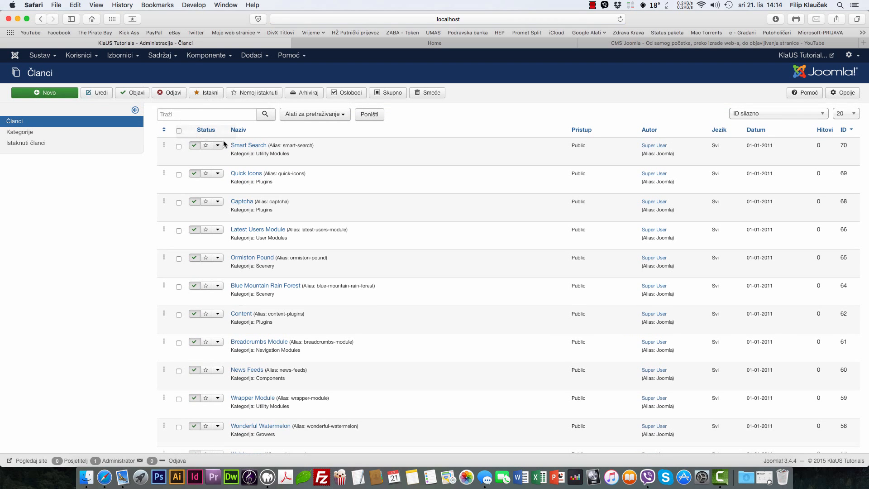
Step: Open the Smart Search article, check the Umetni and Pogled editor menus, and close it unchanged
click(247, 145)
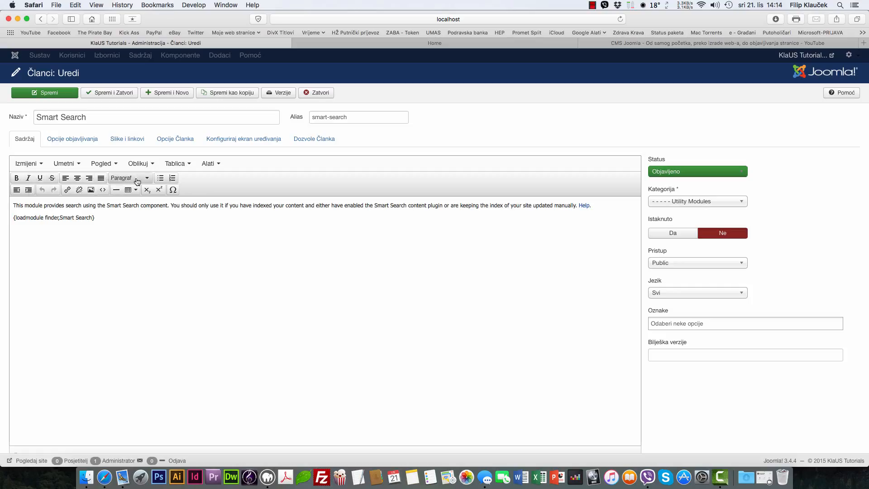
click(63, 163)
click(106, 164)
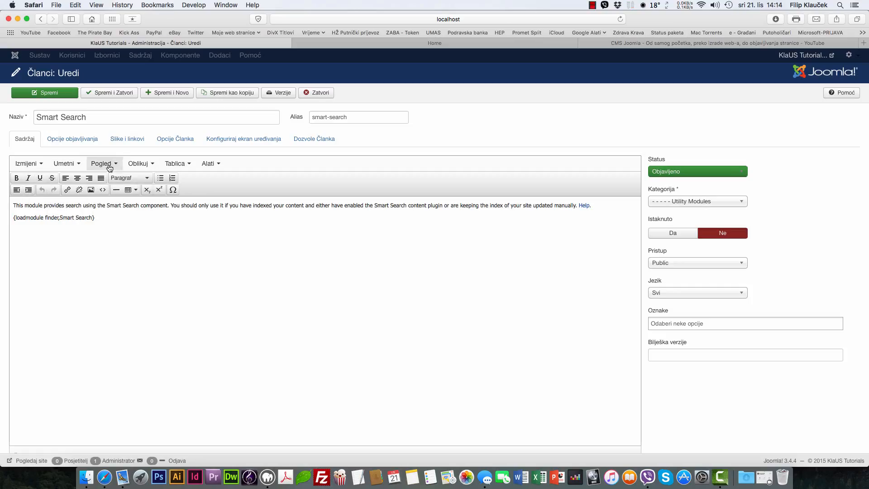
click(109, 167)
click(109, 167)
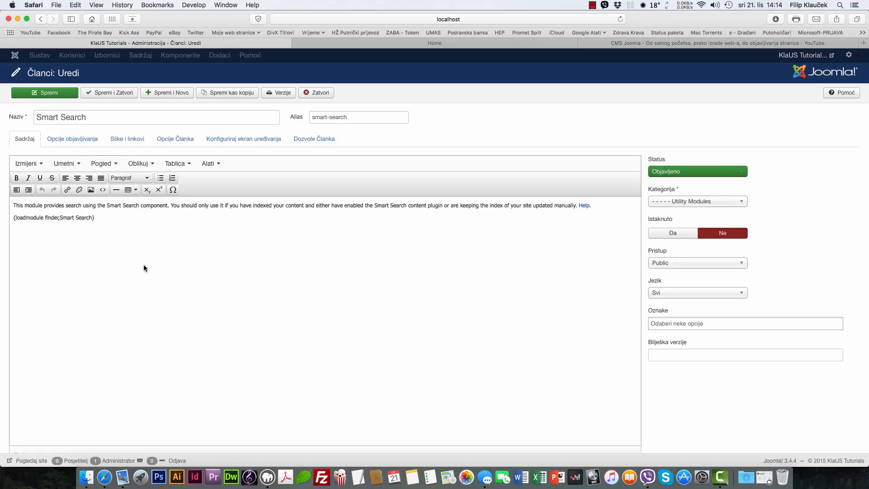
click(311, 94)
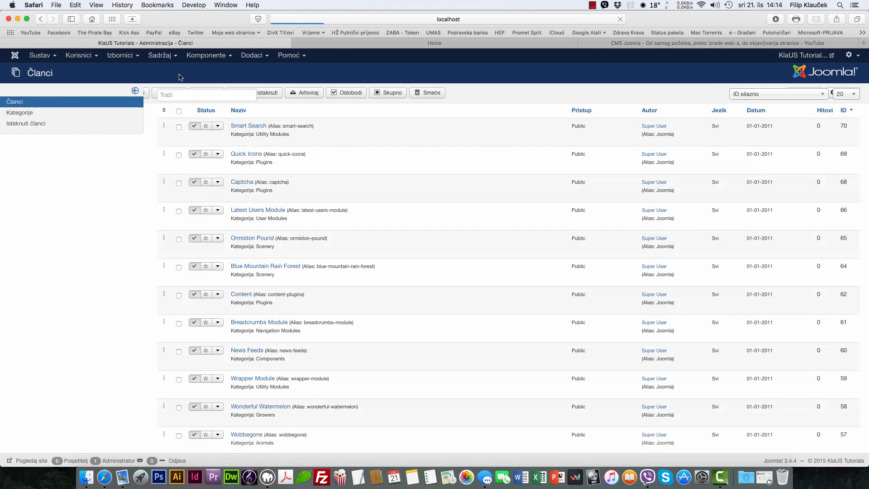
click(252, 55)
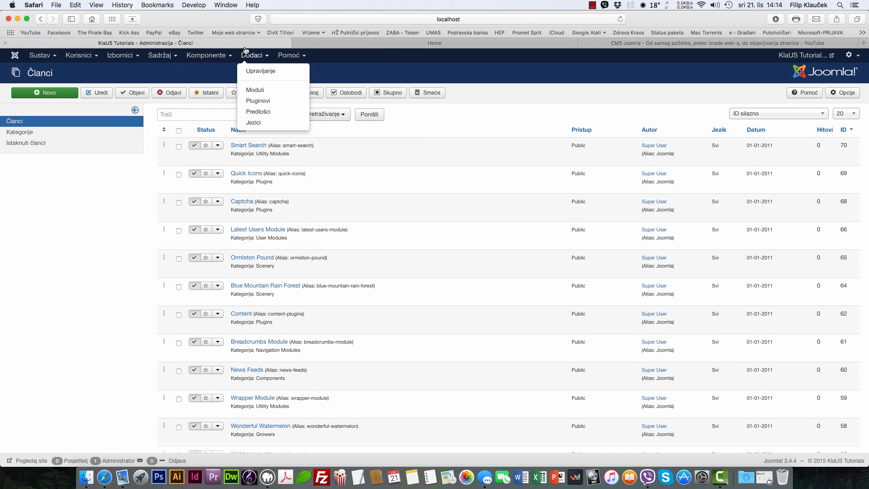
Step: On Dodaci: Instalacija, search the Install from Web directory for 'jce editor'
click(265, 68)
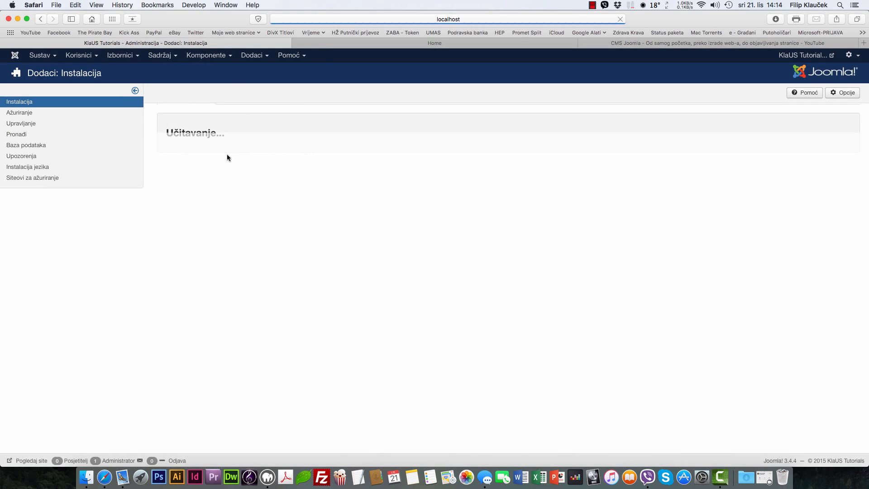
click(57, 105)
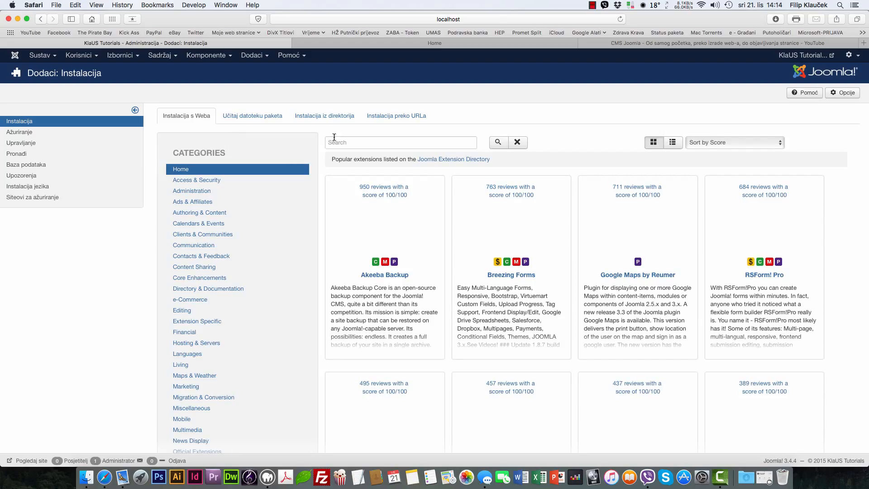
click(350, 140)
text(jce )
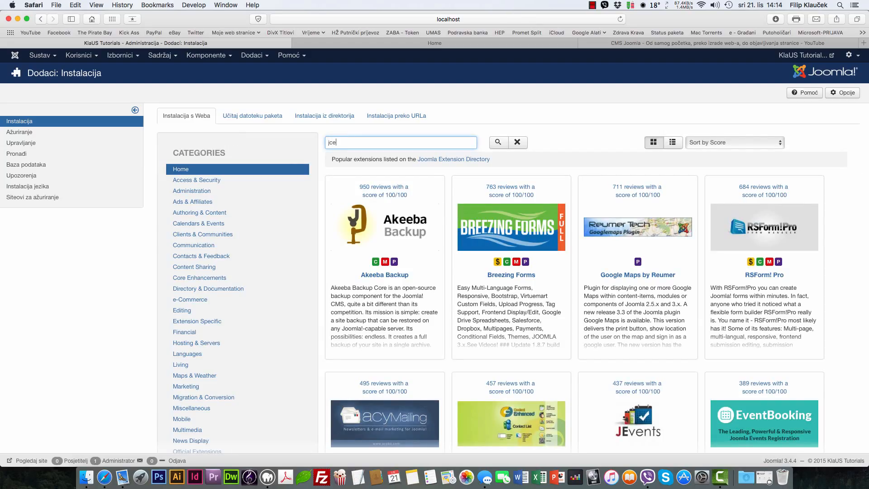
text(editor)
key(Return)
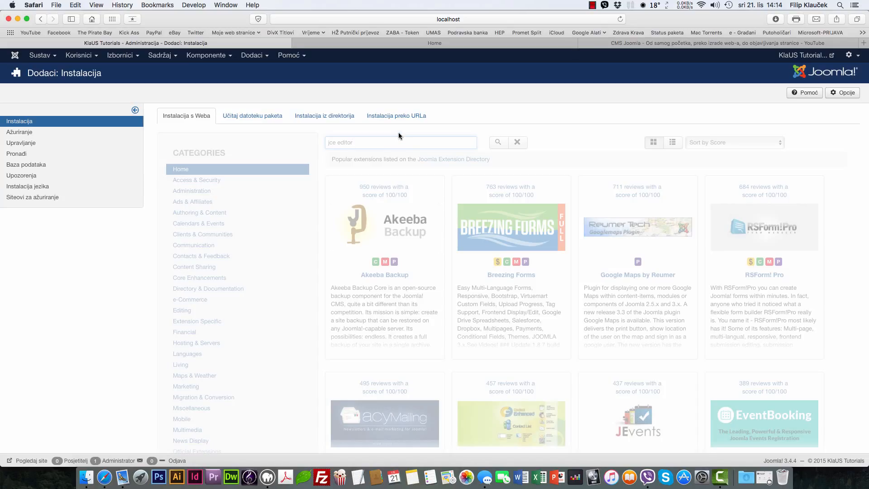
Step: Turn on Do Not Disturb in the macOS notification panel
click(855, 5)
scroll(839, 57, up, 2)
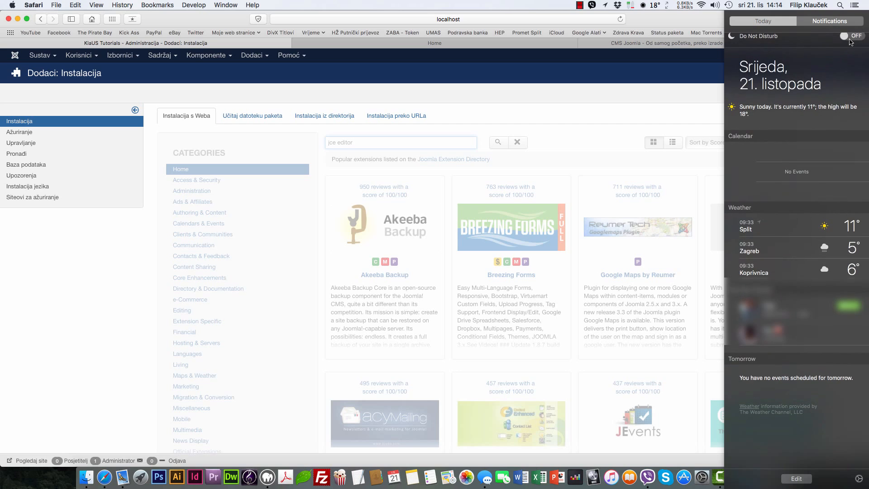
click(853, 43)
click(868, 3)
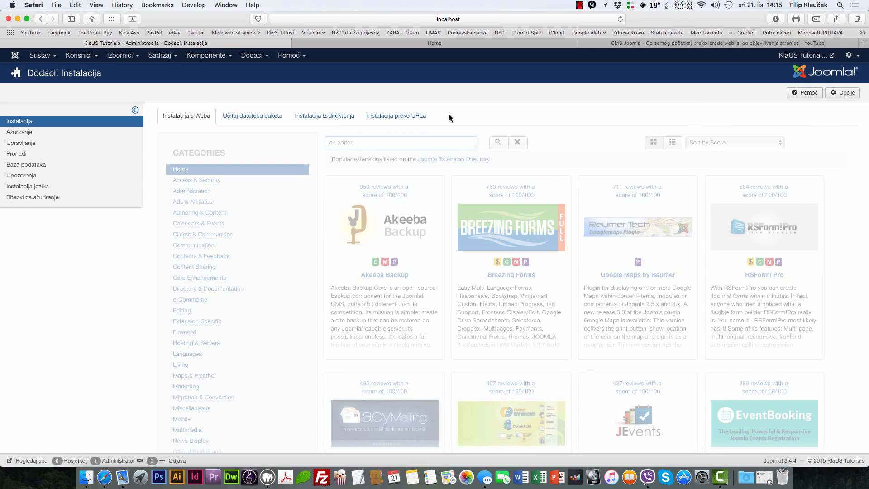
Step: Scroll through the extension listing and open the Ažuriranje updates page
scroll(502, 146, down, 4)
scroll(503, 145, up, 3)
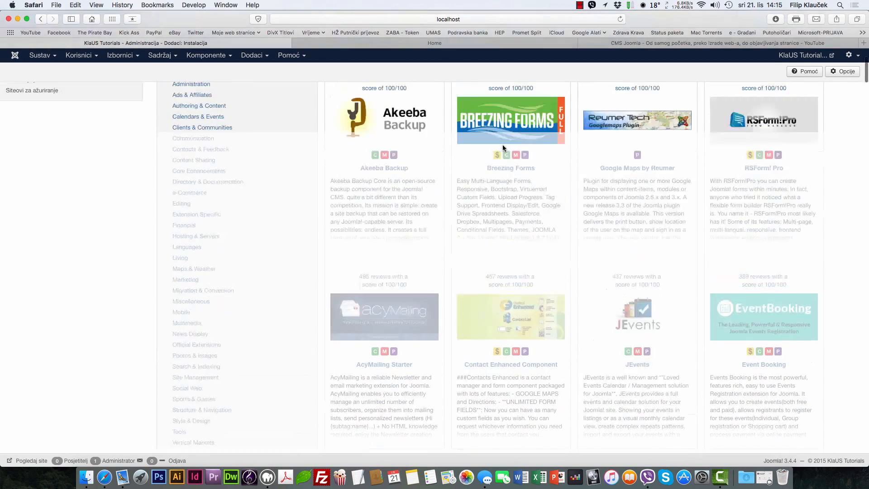
scroll(497, 132, up, 1)
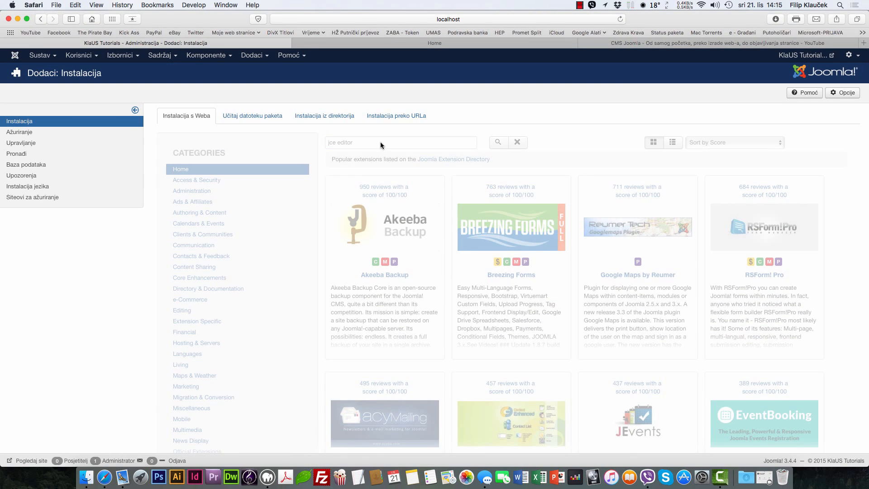
click(33, 132)
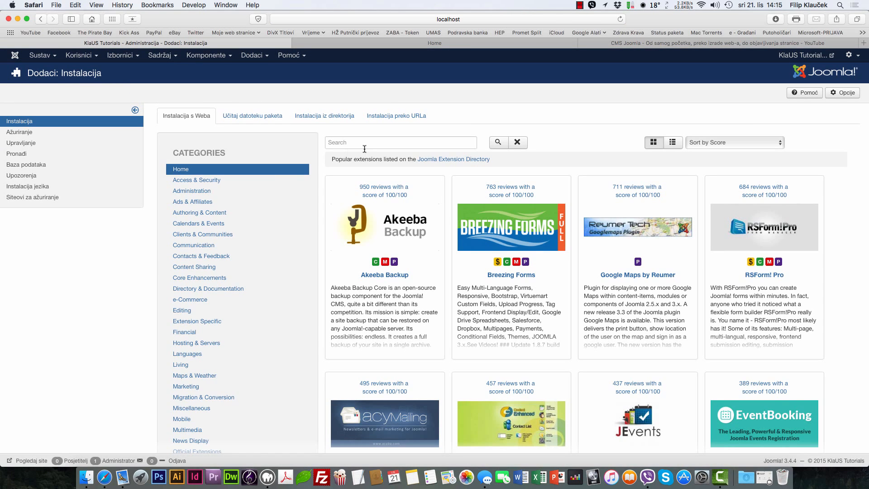
Step: Search the Install from Web directory for 'jce editor' again, scroll the results, and resubmit
click(362, 144)
text(jce editor)
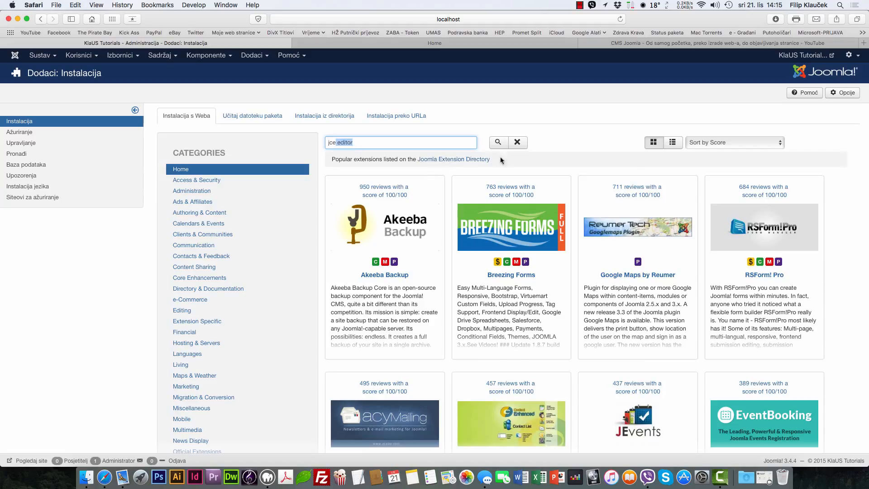
key(Return)
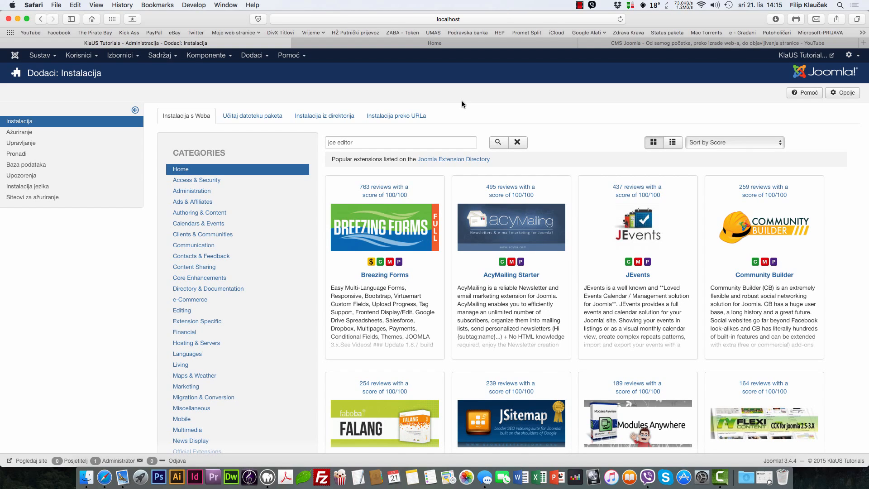
scroll(462, 101, down, 5)
scroll(463, 109, down, 4)
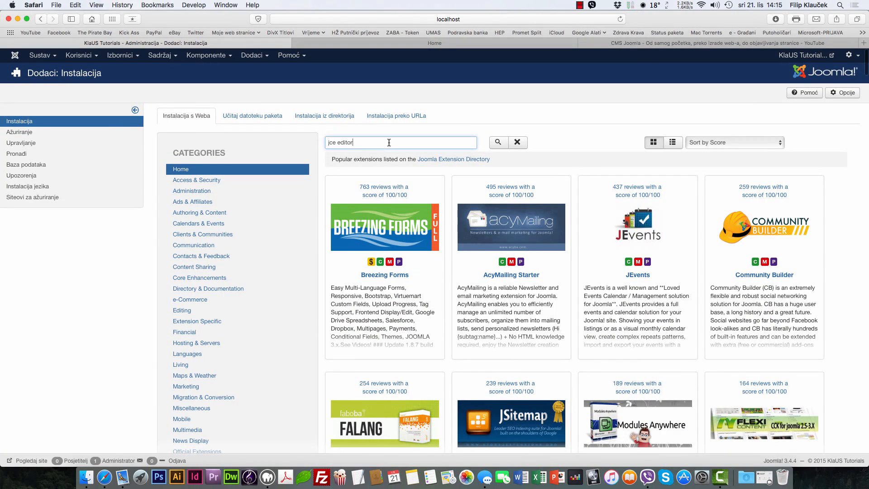
click(497, 146)
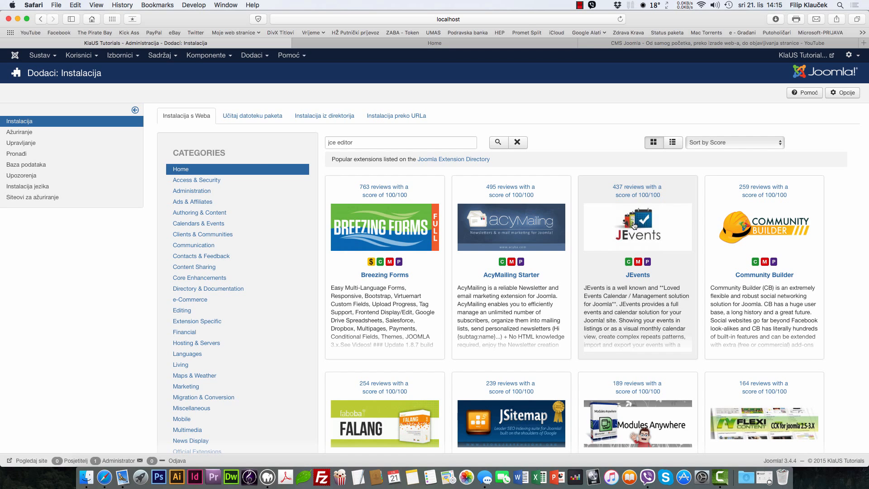
Step: Peek at the Komponente menu, dismiss it, and open Dodaci > Moduli
click(206, 56)
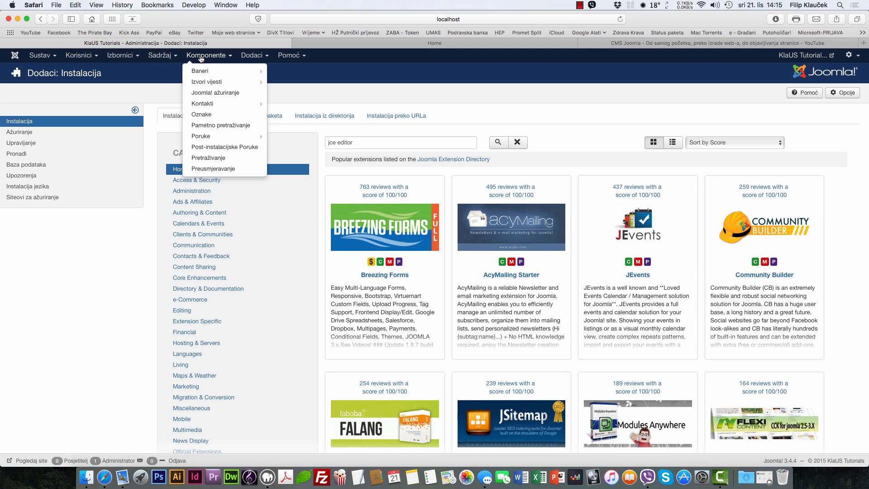
click(410, 93)
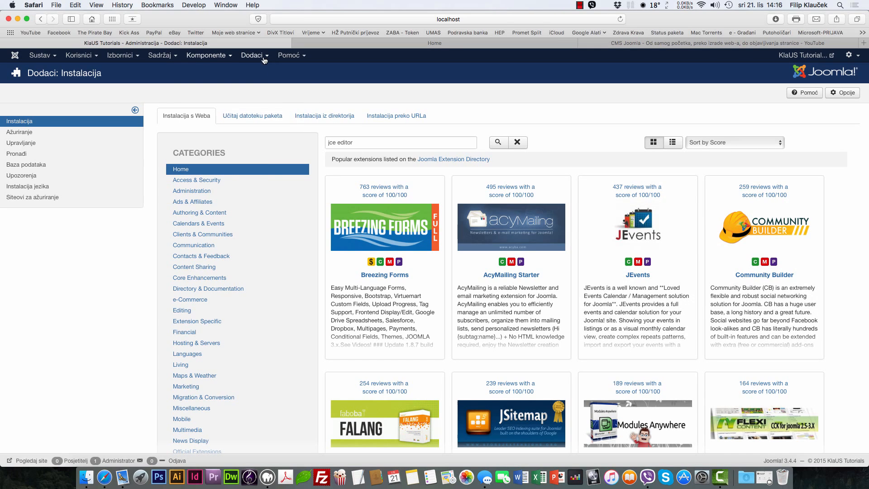
mouse_move(252, 55)
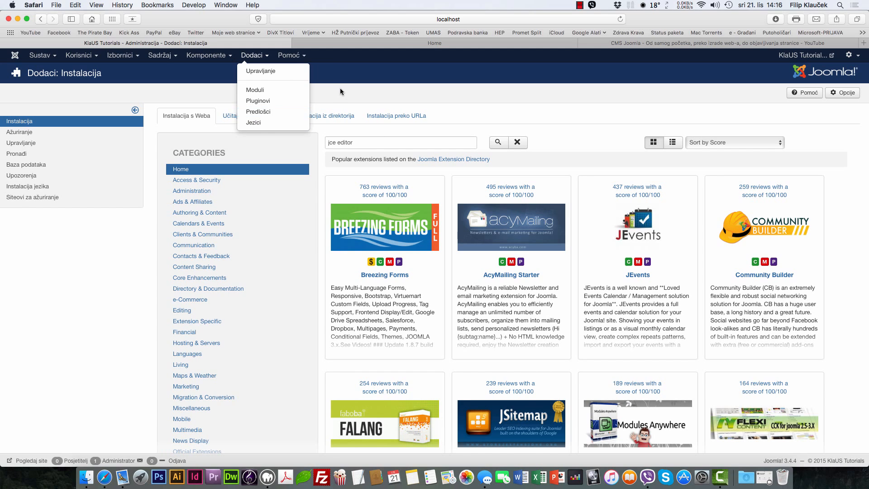
click(267, 90)
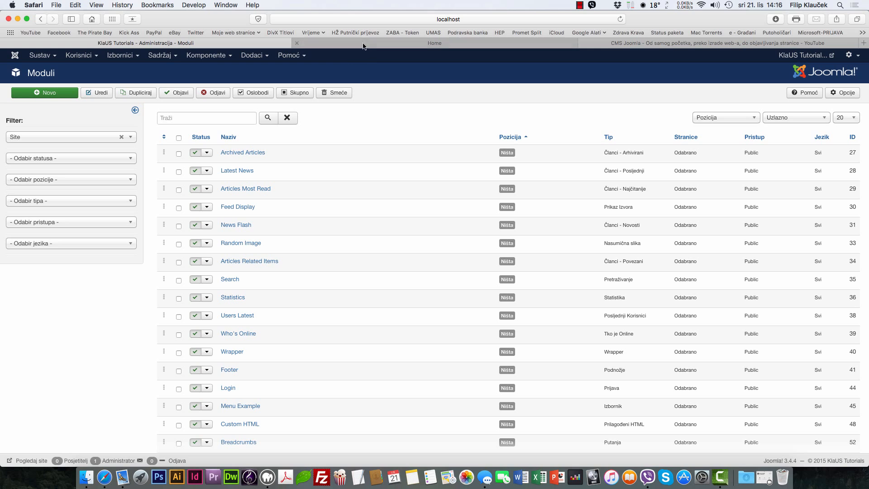
Step: Check the This Site heading on the front page, then filter modules by 'this site'
click(345, 45)
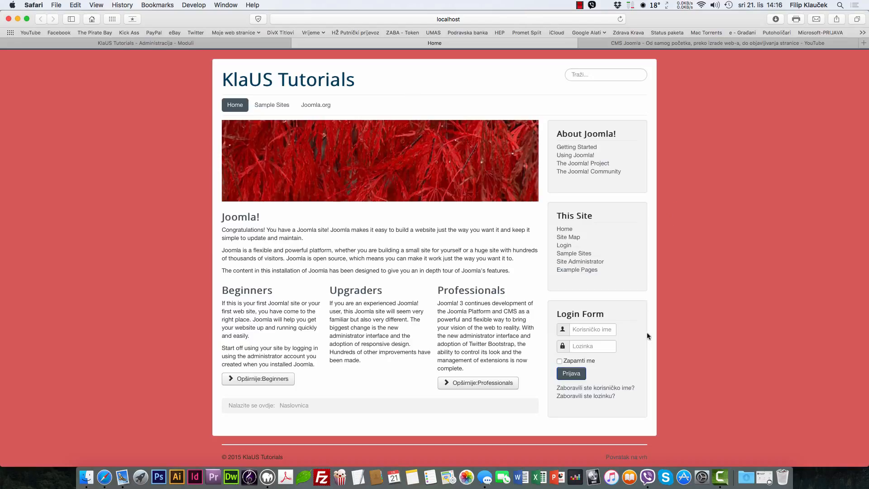
drag(599, 218, 554, 217)
click(150, 43)
click(207, 119)
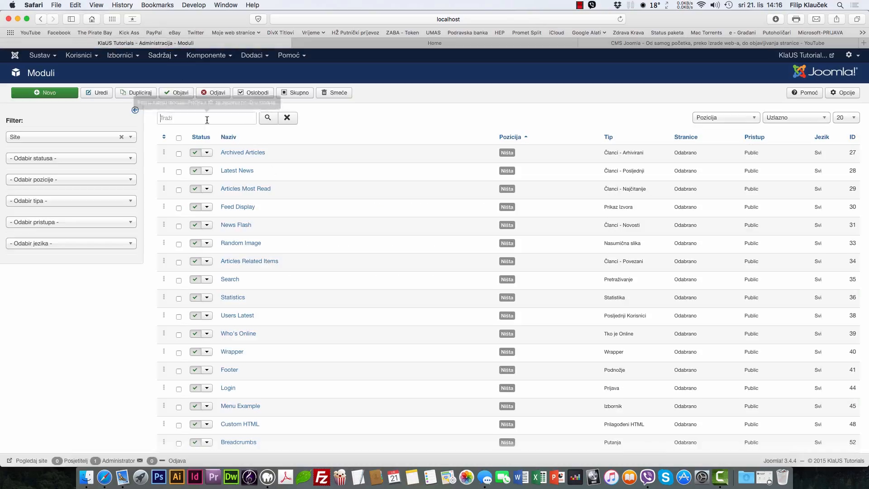
text(this site)
key(Return)
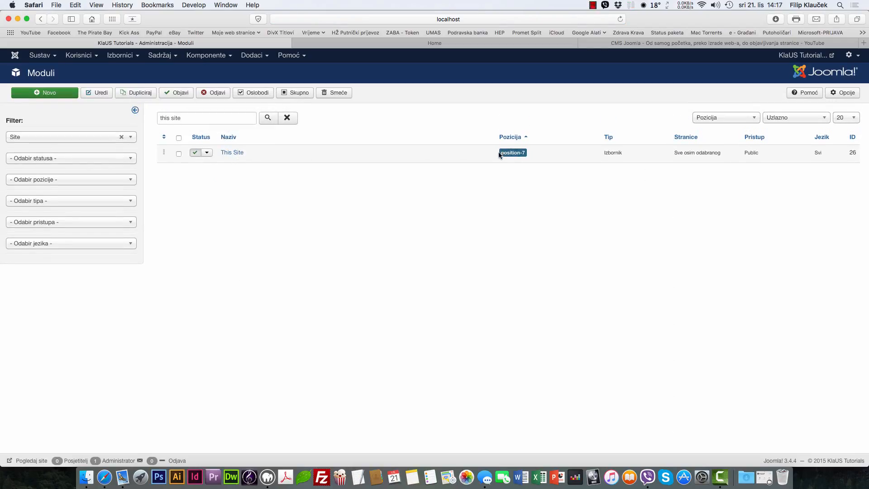
mouse_move(500, 154)
mouse_down()
mouse_move(538, 151)
mouse_move(500, 153)
mouse_up()
Step: Unpublish the This Site module and reload the front page to see it gone
click(196, 154)
click(493, 47)
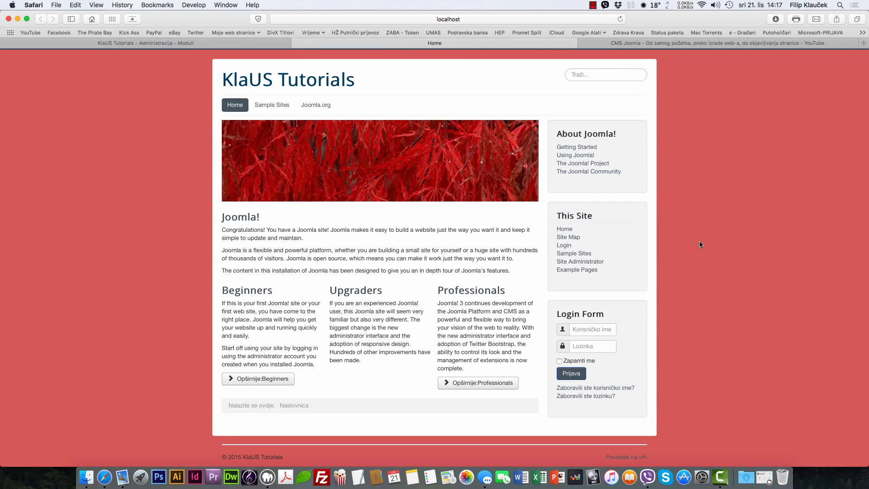
right_click(700, 241)
click(724, 245)
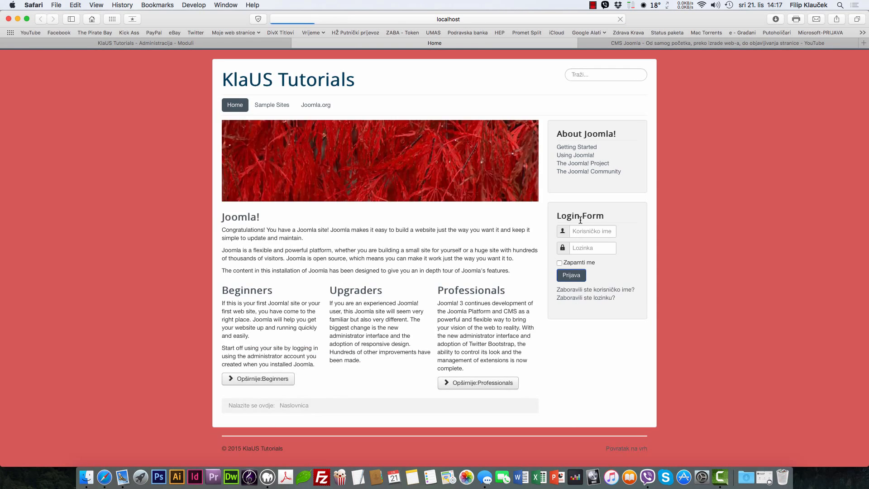
click(249, 42)
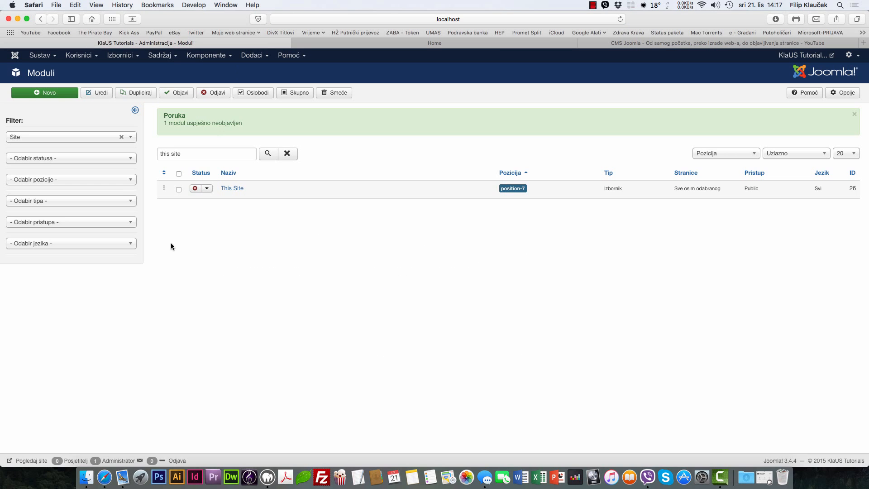
Step: Publish the This Site module again and reload the front page to confirm it returns
click(195, 188)
click(505, 47)
right_click(695, 205)
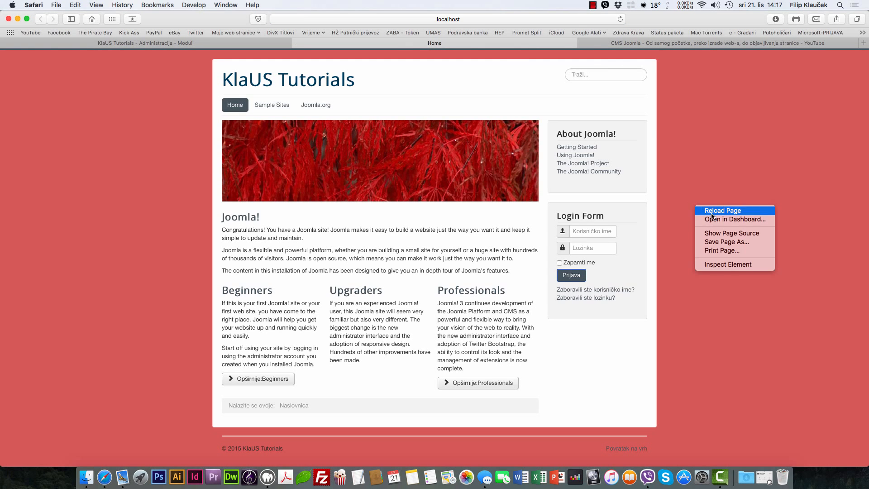
click(702, 211)
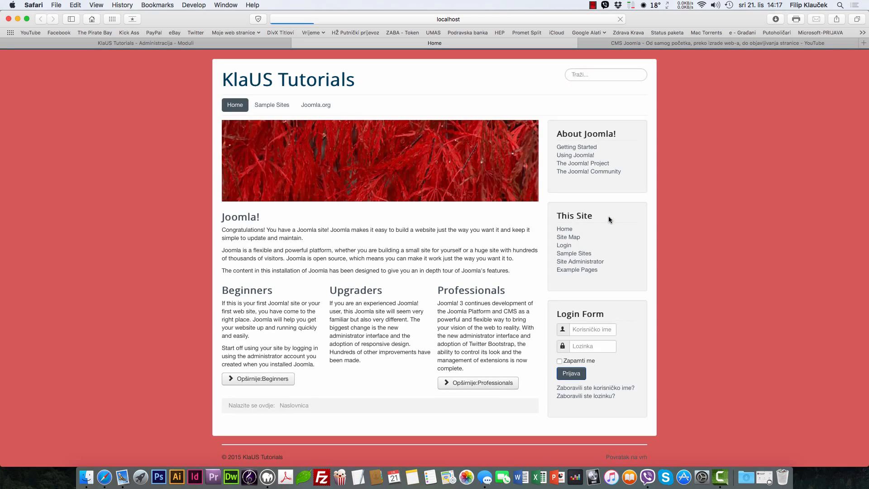
click(243, 43)
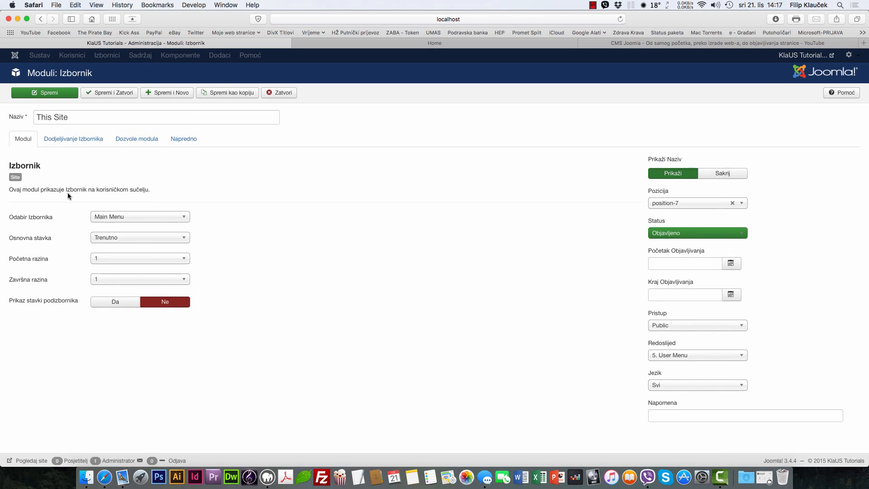
Step: Set Prikaži Naziv to Sakrij, save, and reload the front page to confirm the hidden title
click(722, 173)
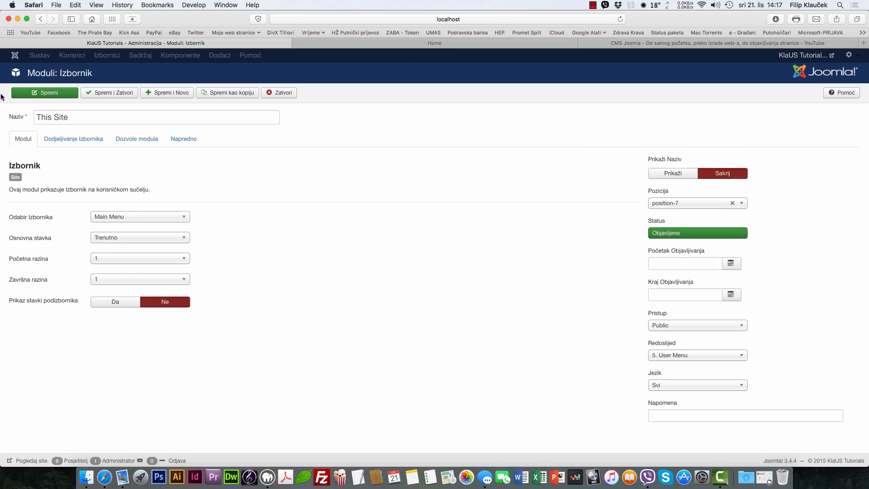
click(19, 93)
click(409, 42)
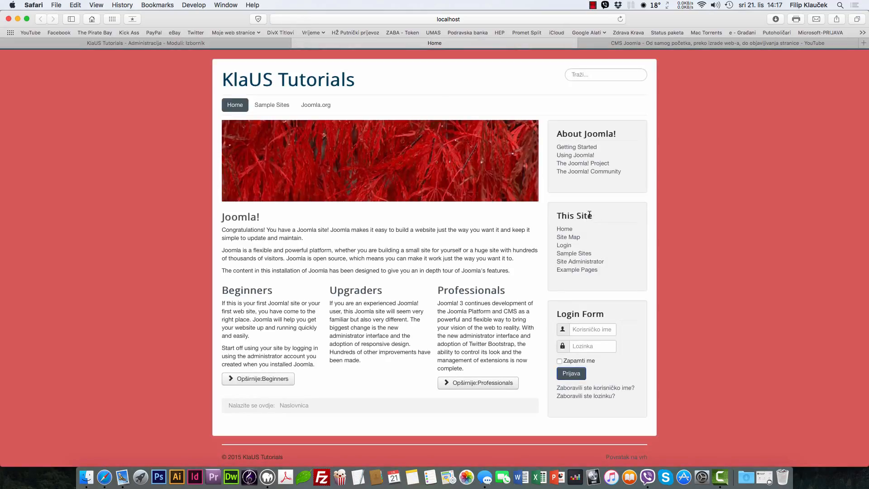
drag(590, 216, 546, 213)
right_click(787, 213)
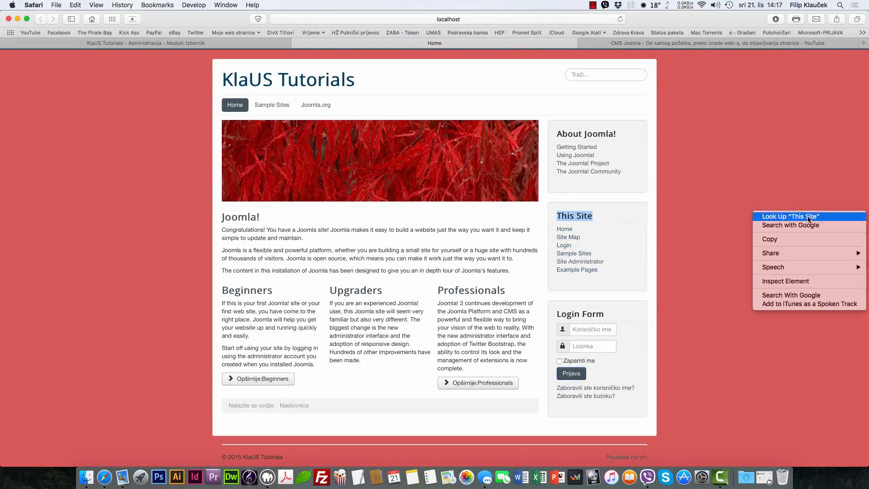
right_click(785, 163)
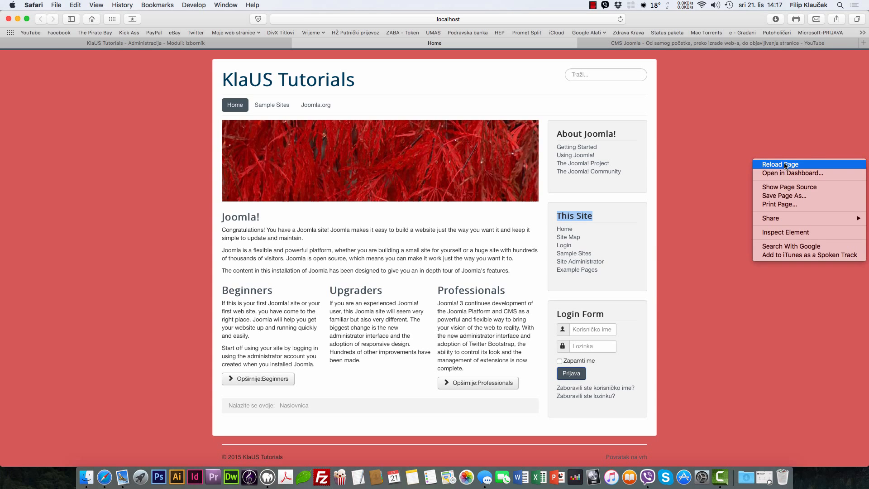
click(786, 164)
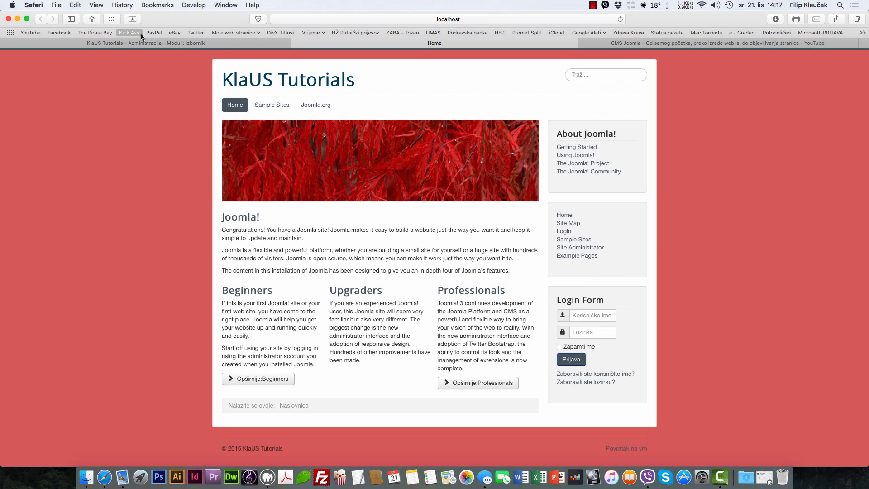
Step: Close the This Site module settings and return to the modules list
click(141, 42)
click(272, 92)
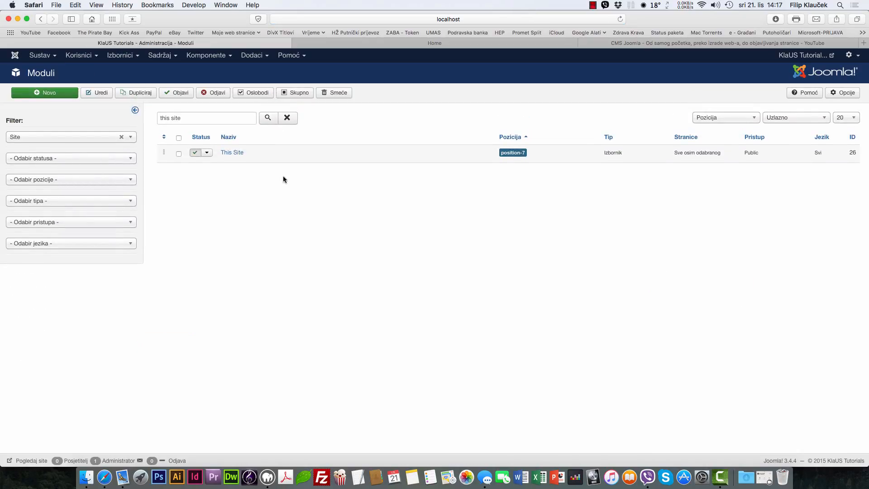
click(264, 57)
Step: Open the Pluginovi list, showing GMail, LDAP, ReCaptcha and Smart Search plugins disabled
click(262, 101)
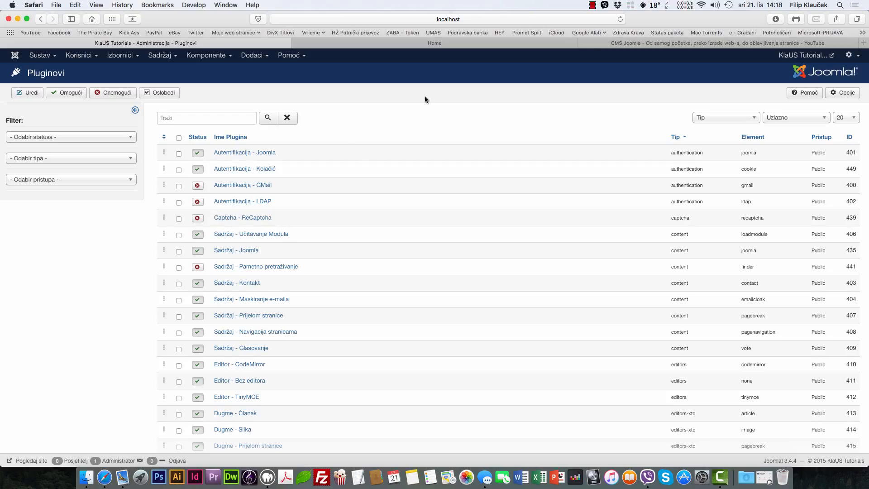
click(246, 55)
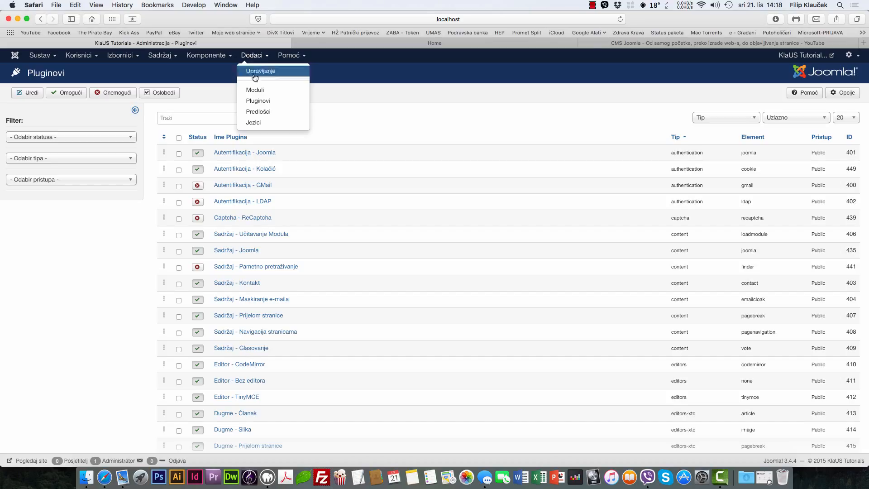
Step: Review the template styles list against the front page, checking the protostar and Hathor style locations
click(258, 115)
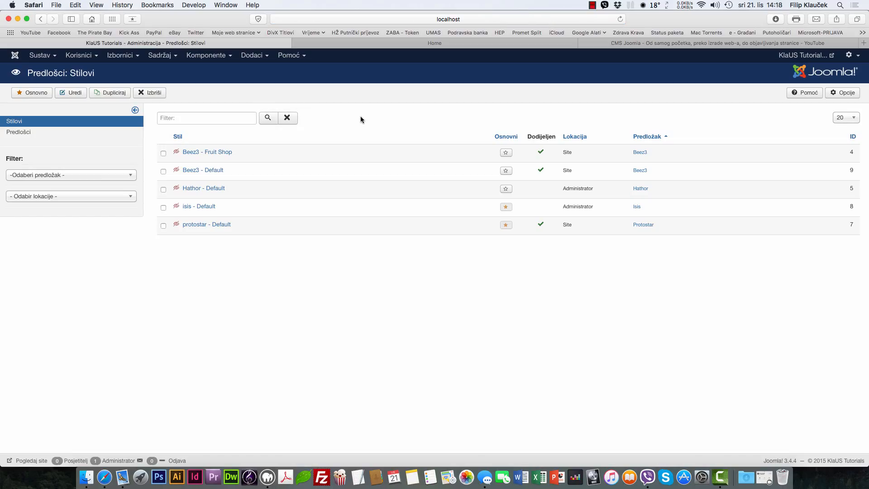
click(392, 44)
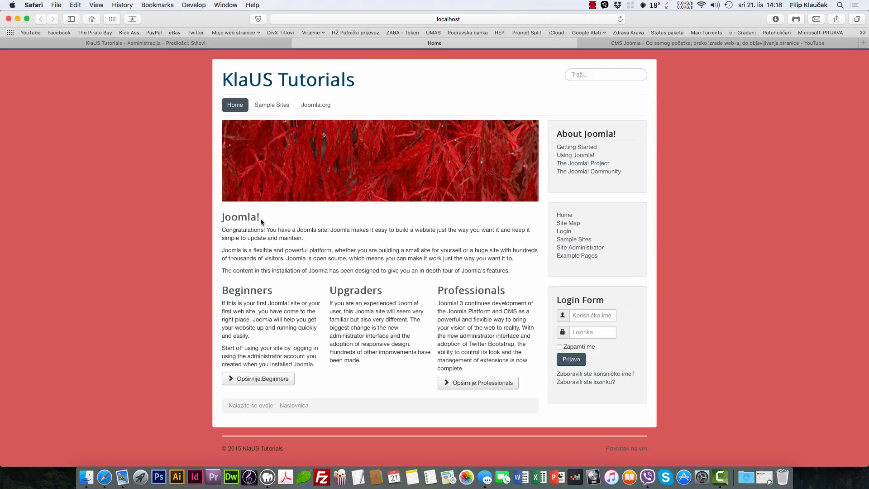
click(235, 45)
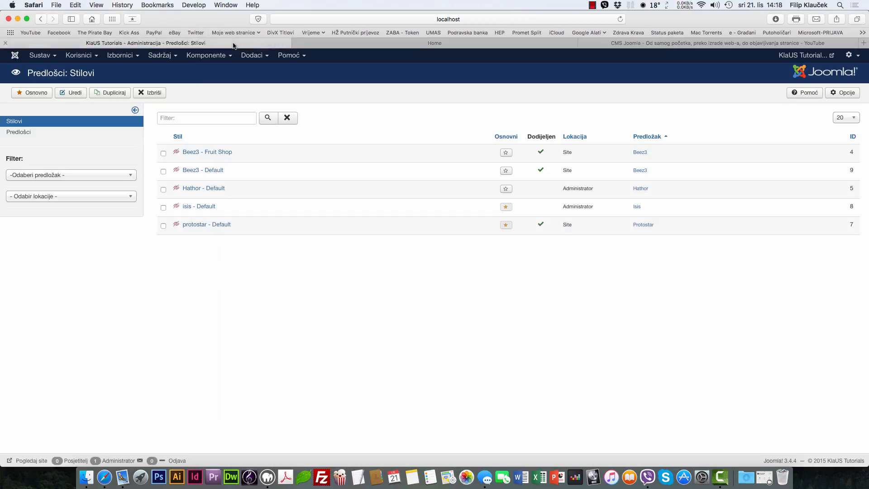
double_click(567, 224)
click(492, 46)
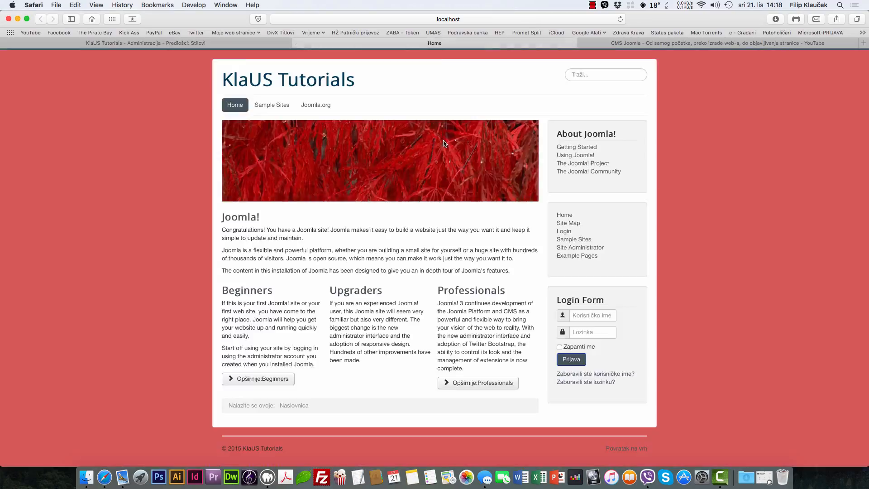
click(265, 44)
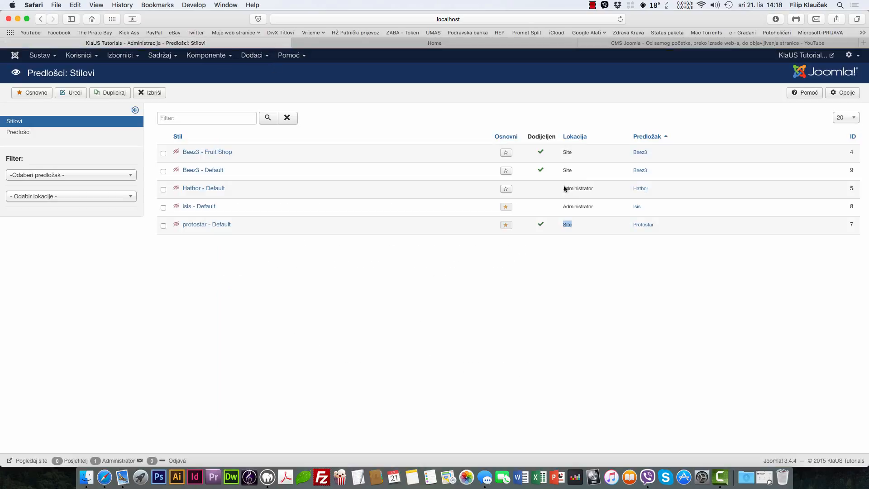
double_click(565, 188)
click(481, 280)
Step: Make Beez3 - Fruit Shop the default, view it on the site, then restore protostar - Default
click(506, 152)
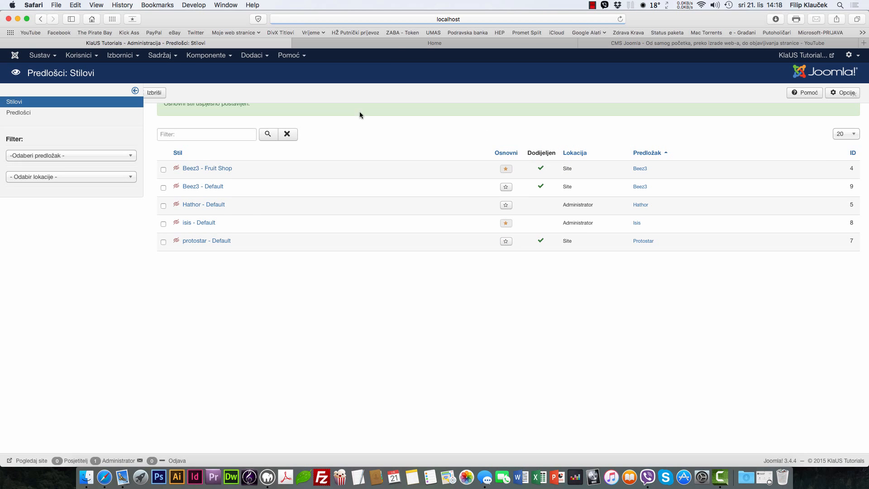
click(390, 43)
right_click(66, 192)
click(71, 193)
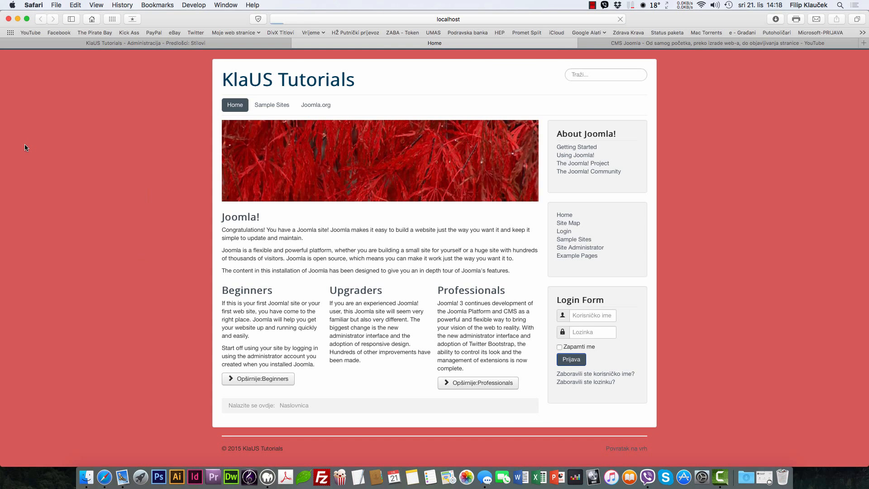
scroll(244, 192, down, 5)
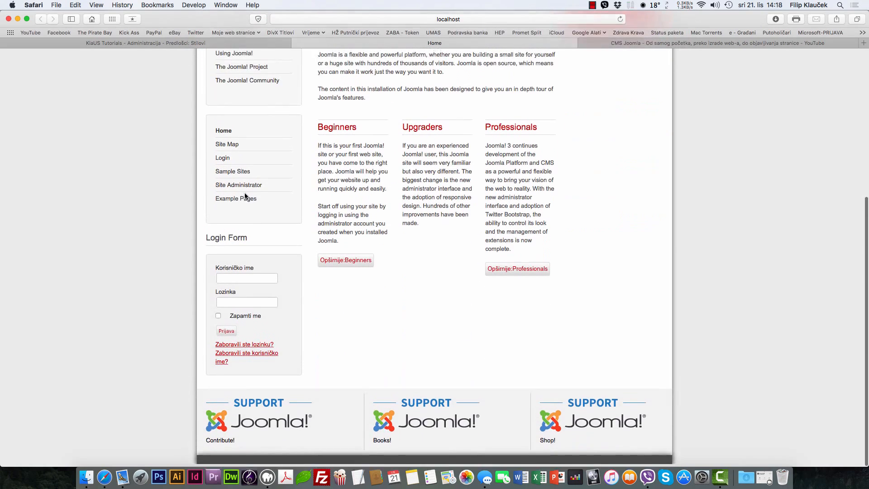
scroll(244, 195, up, 5)
click(261, 87)
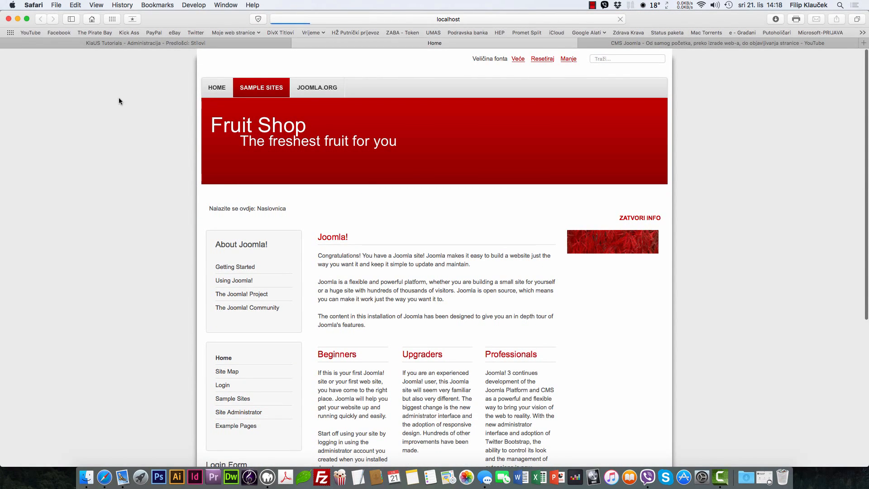
click(213, 43)
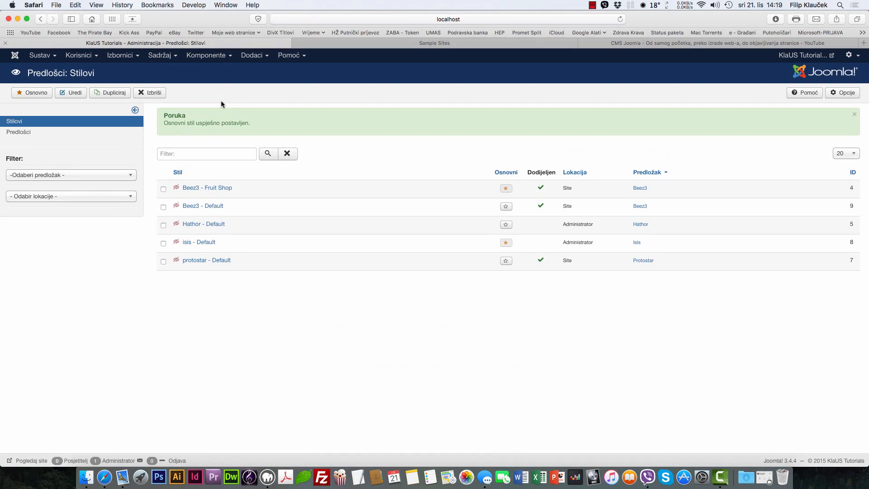
click(506, 260)
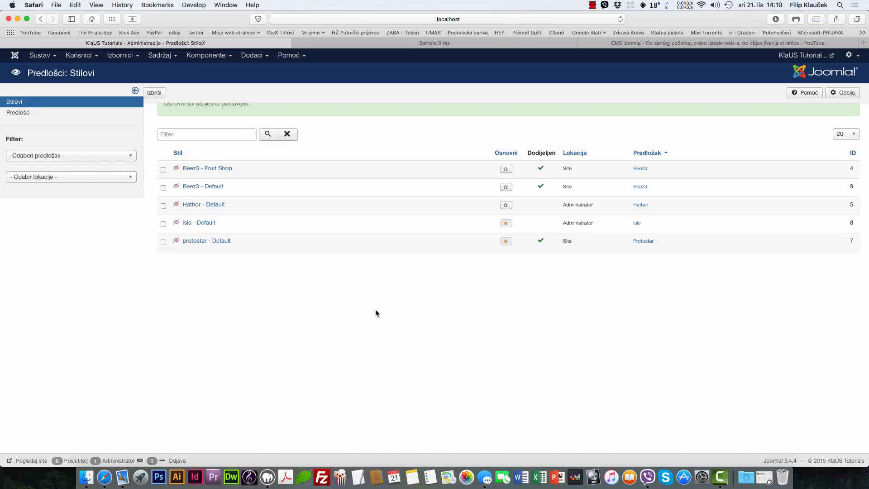
click(252, 55)
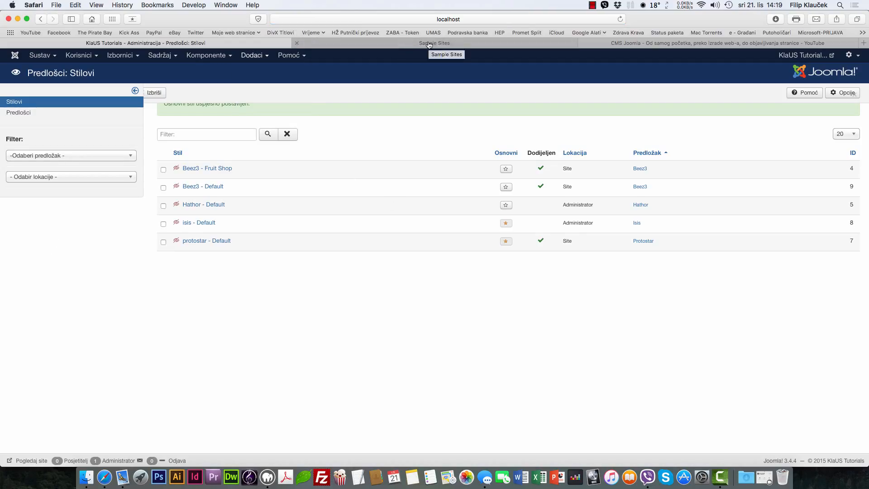
Step: Search Google in a new tab for 'music template joomla'
click(665, 45)
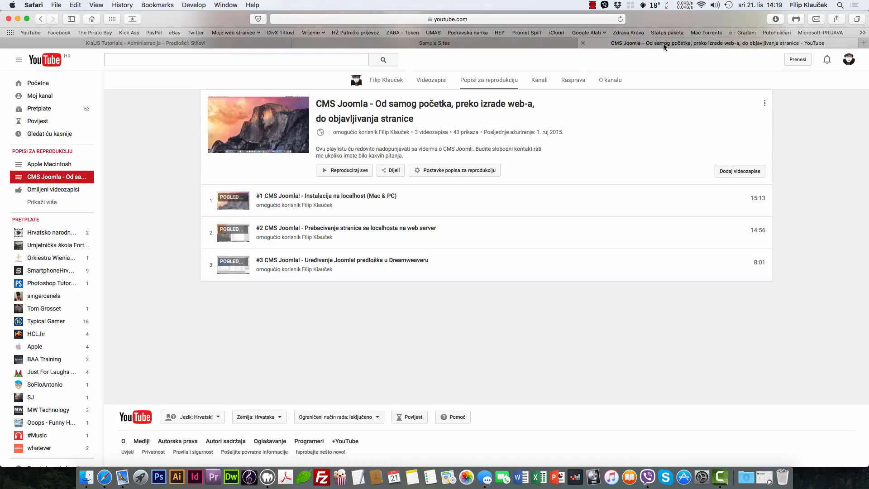
key(super+t)
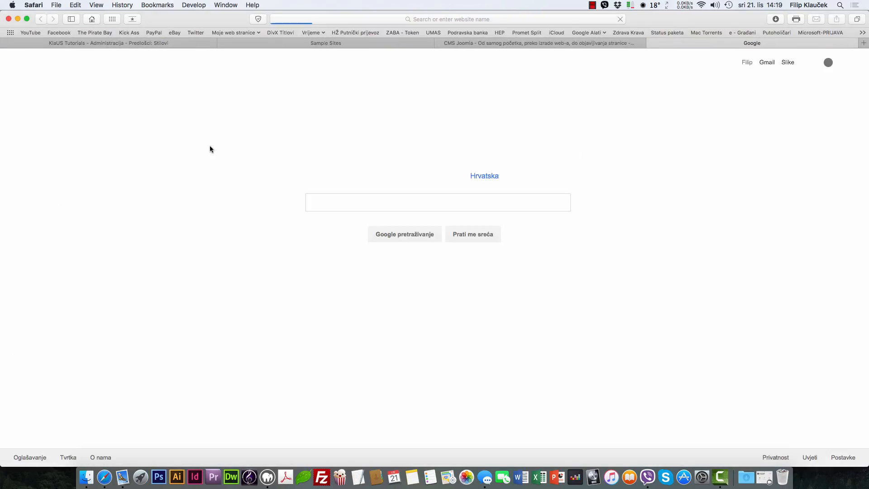
text(m)
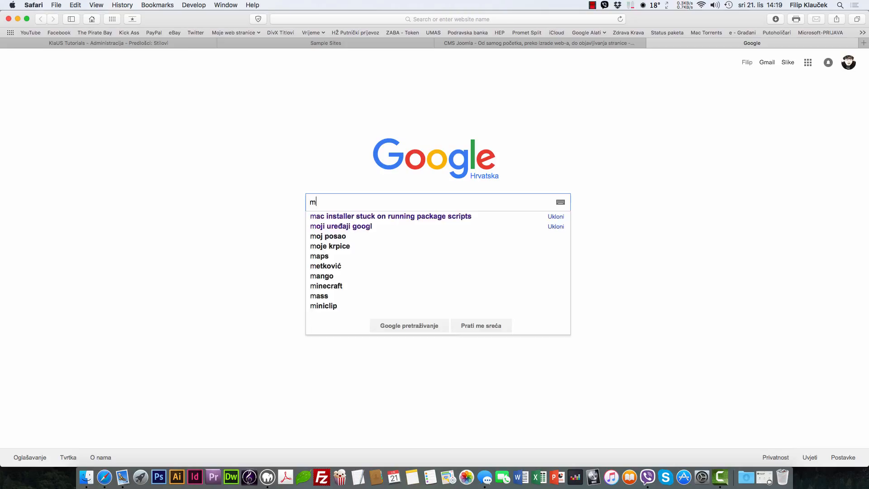
text(usic template joomla)
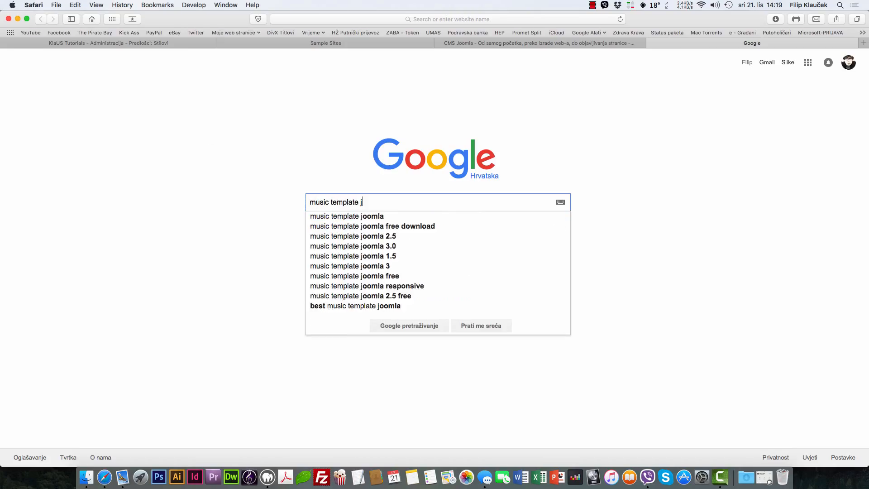
key(Return)
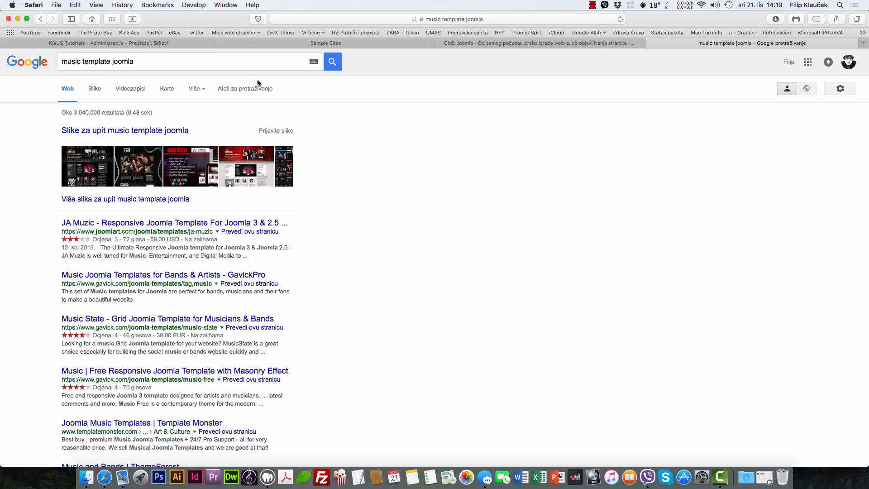
Step: Look over the 'music template joomla' results, selecting and deselecting the search query
click(203, 93)
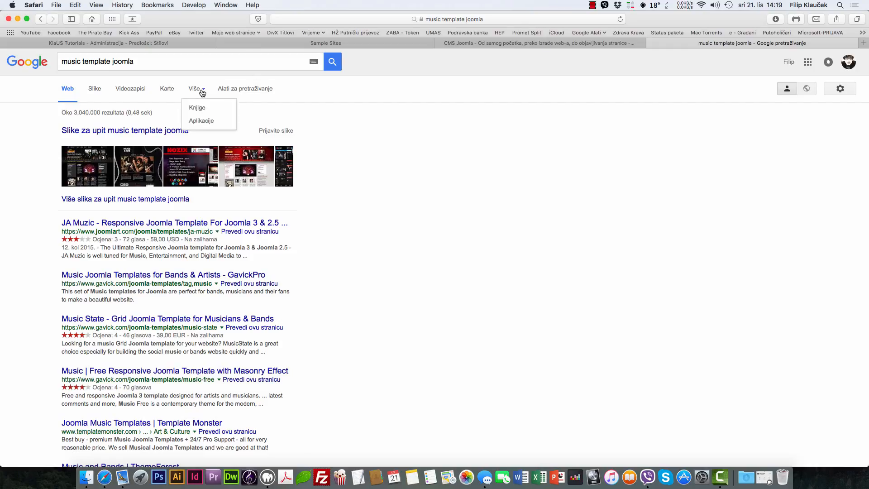
click(217, 61)
drag(236, 60, 61, 60)
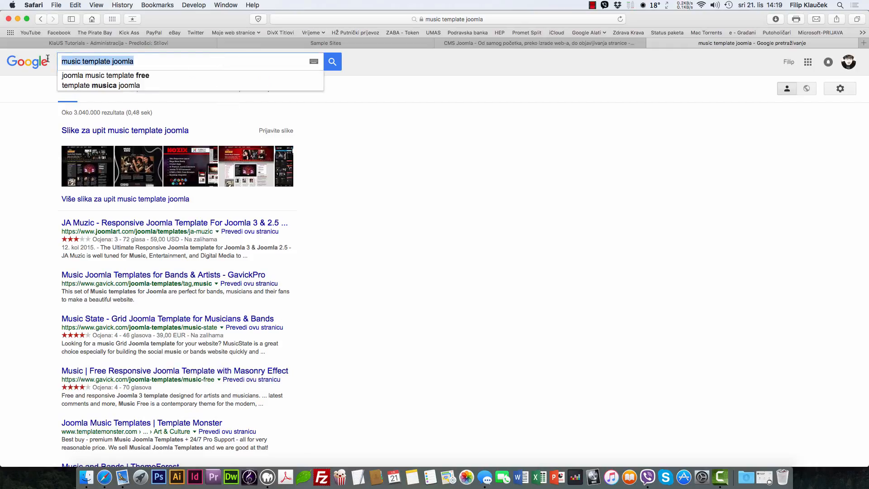
click(394, 61)
click(185, 60)
click(564, 83)
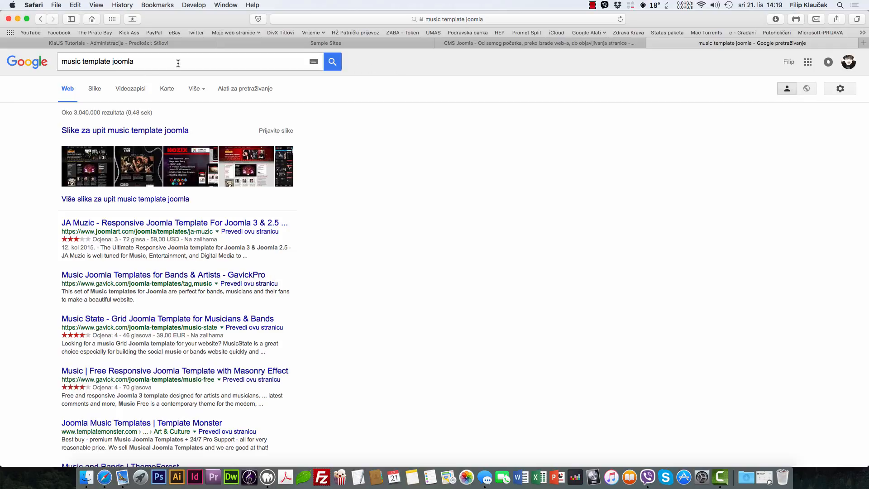
triple_click(272, 61)
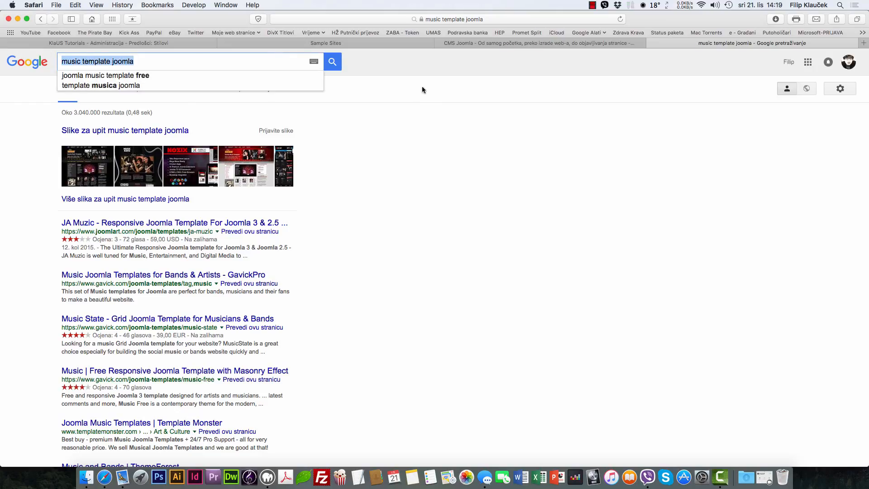
click(405, 88)
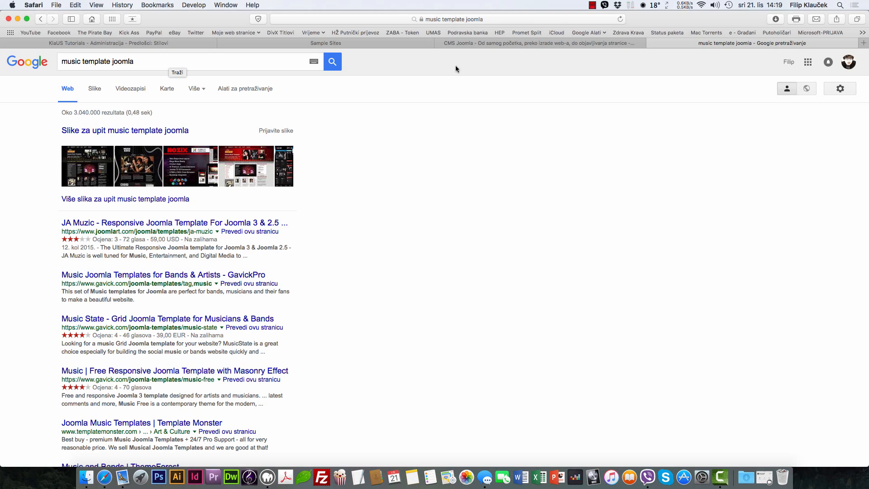
click(493, 42)
Step: Reload the Sample Sites page to confirm the protostar design, then go back to the template styles admin
click(387, 42)
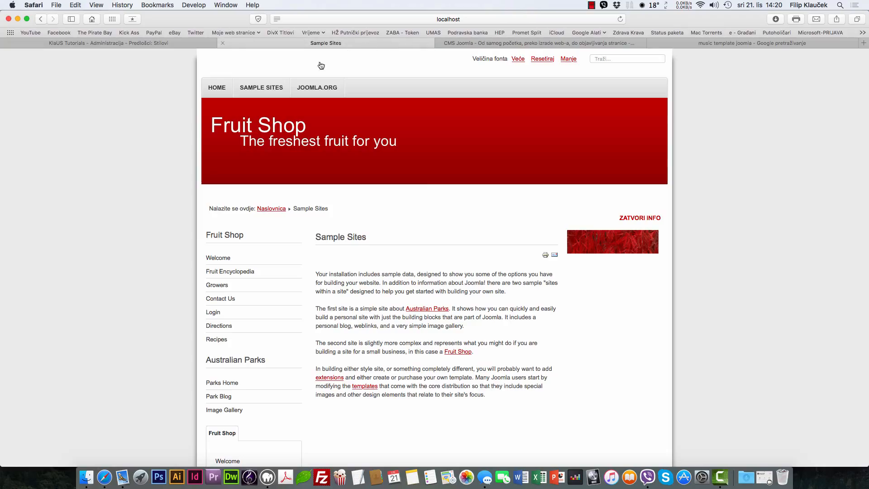
right_click(55, 120)
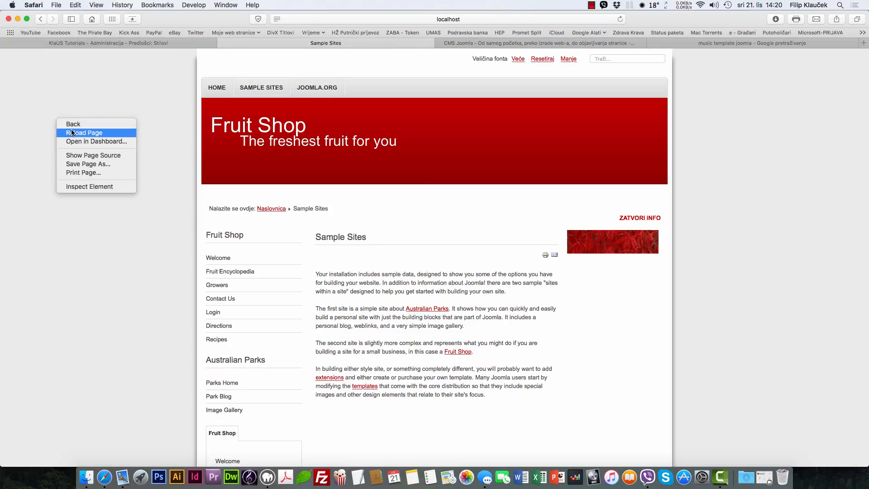
click(70, 130)
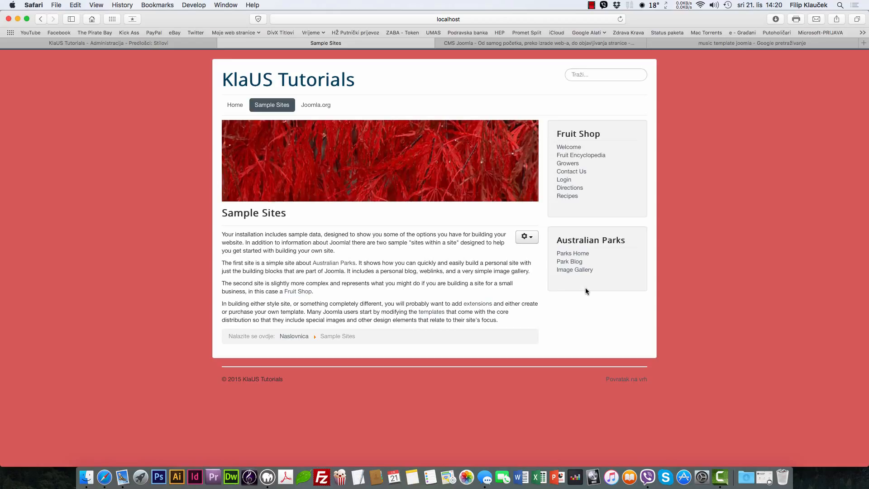
click(117, 43)
click(248, 61)
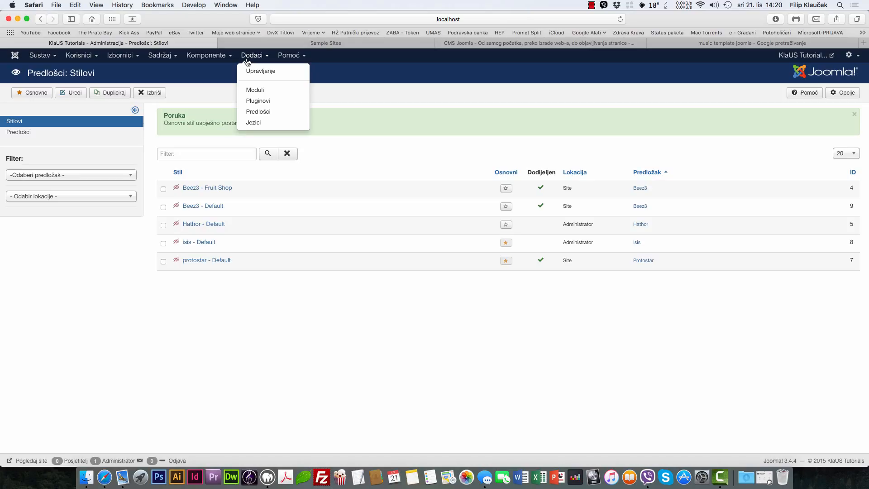
Step: Under Napredno, give protostar - Default template colour #5fbcf5 and background #474040, and save
click(248, 62)
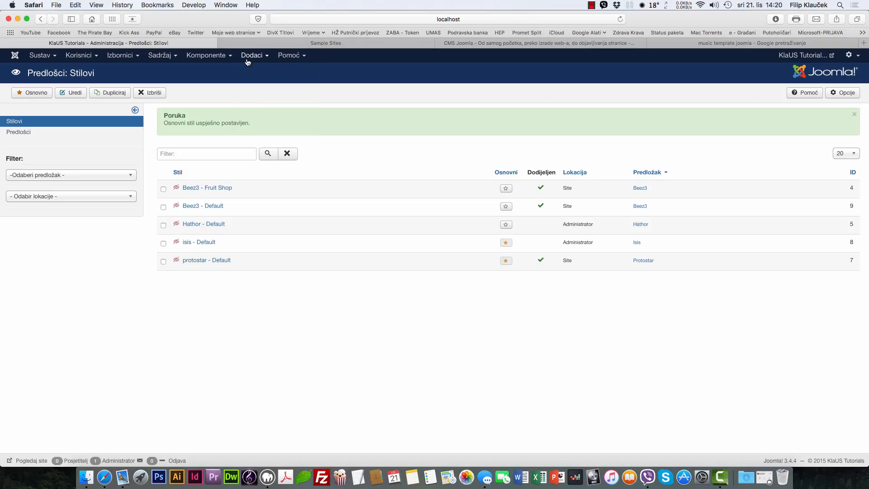
click(202, 260)
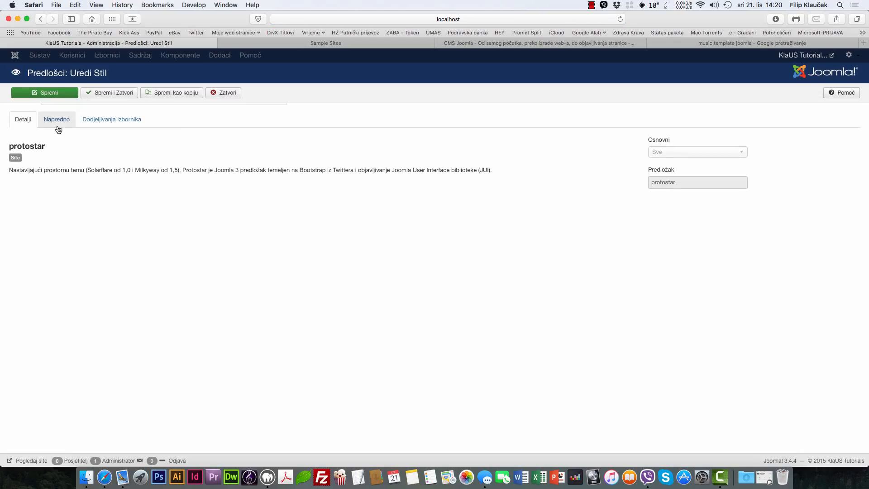
click(56, 125)
click(99, 146)
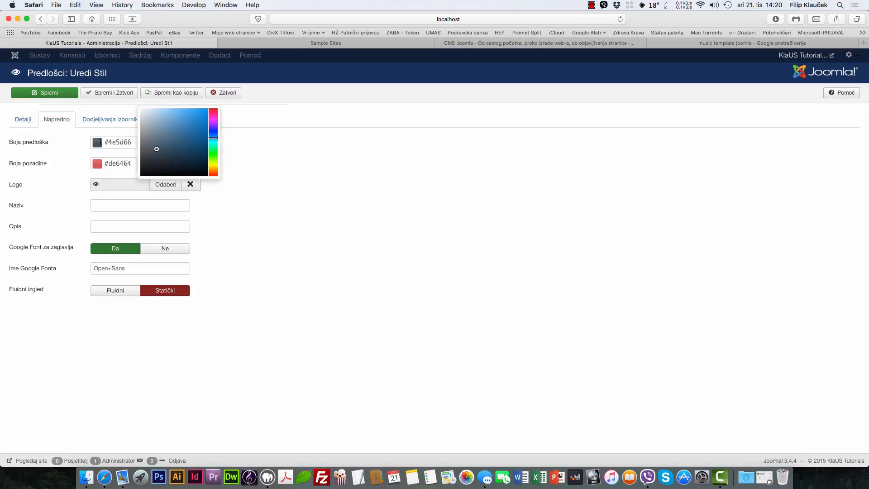
click(183, 112)
click(353, 189)
click(106, 164)
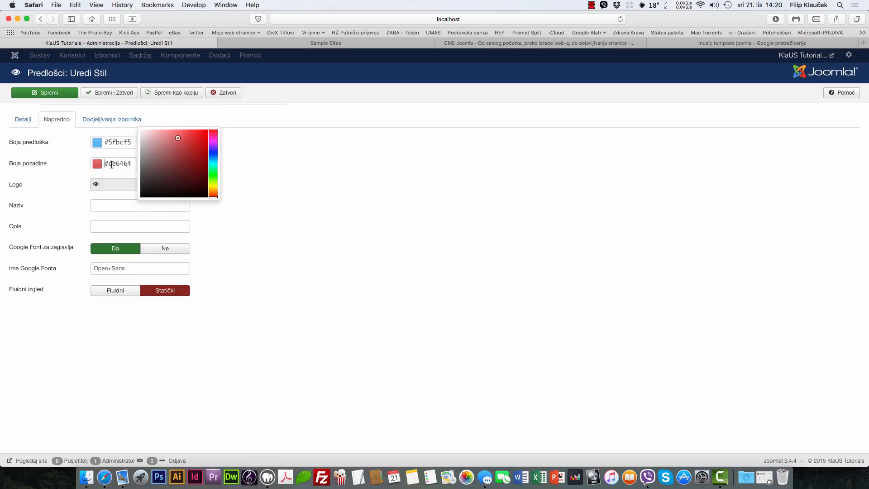
drag(153, 164, 147, 178)
scroll(135, 161, up, 1)
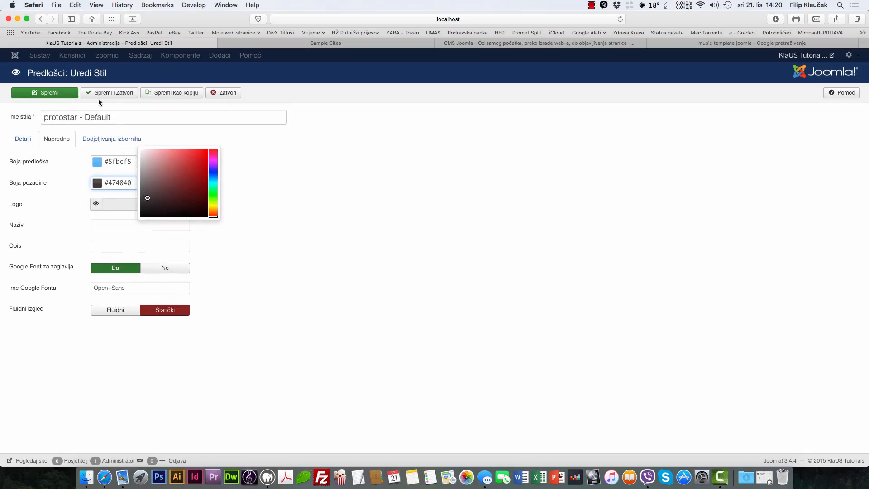
click(69, 158)
click(72, 94)
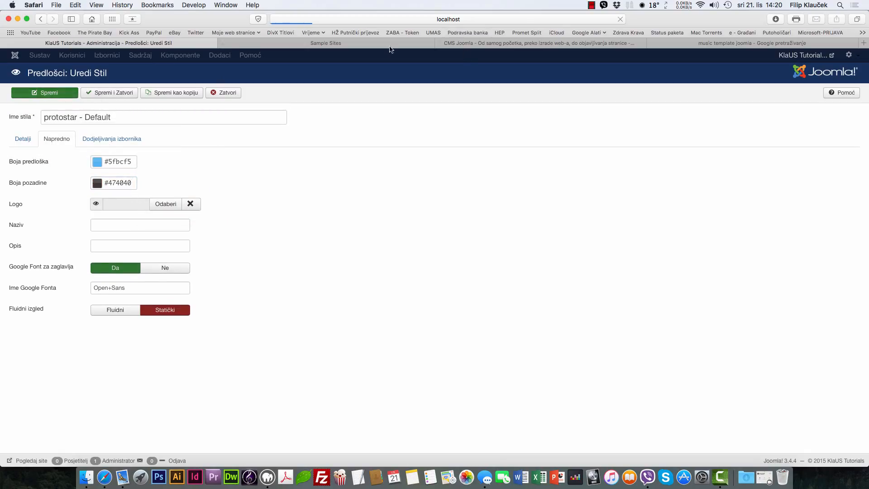
click(385, 46)
Step: Reload the site to see the new dark background, then close the protostar - Default editor
right_click(90, 139)
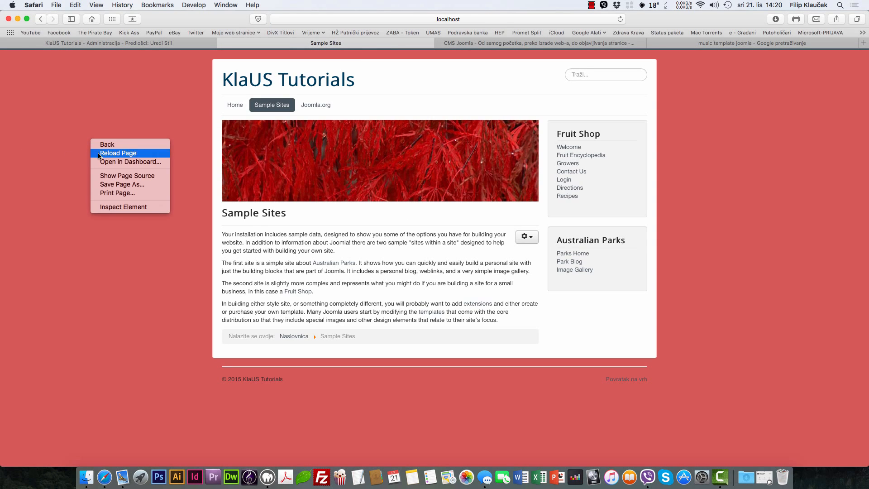
click(98, 154)
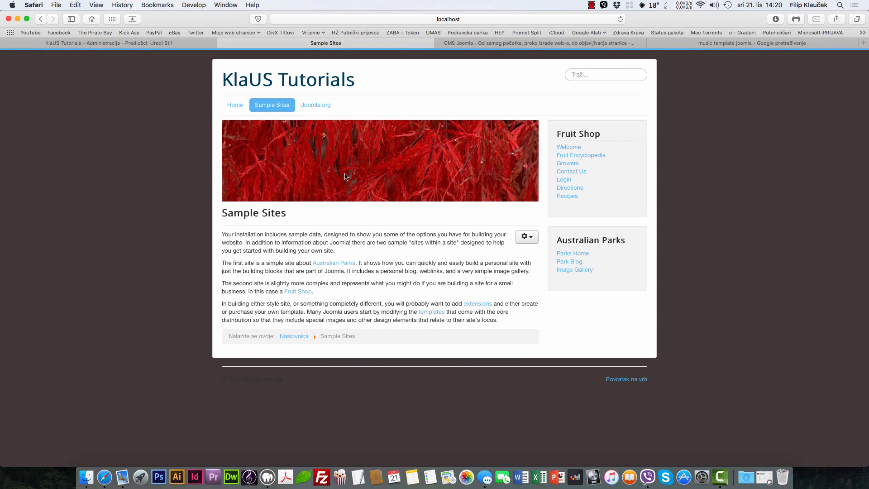
click(235, 103)
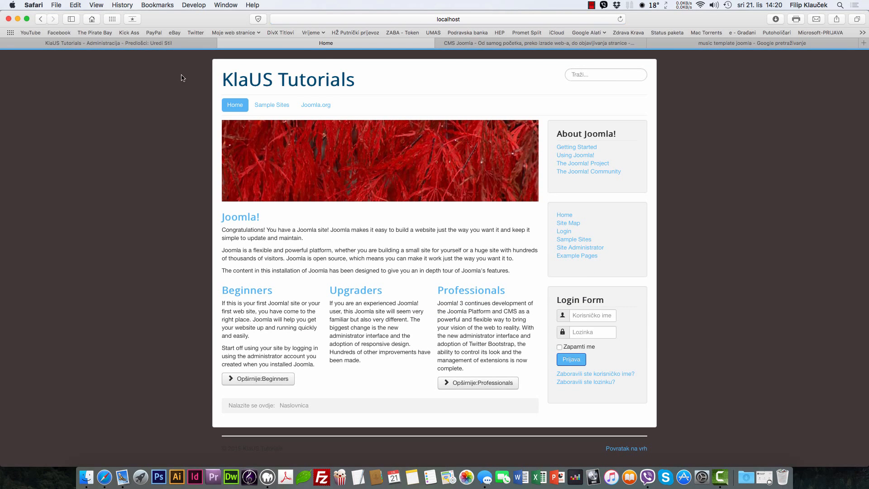
click(169, 44)
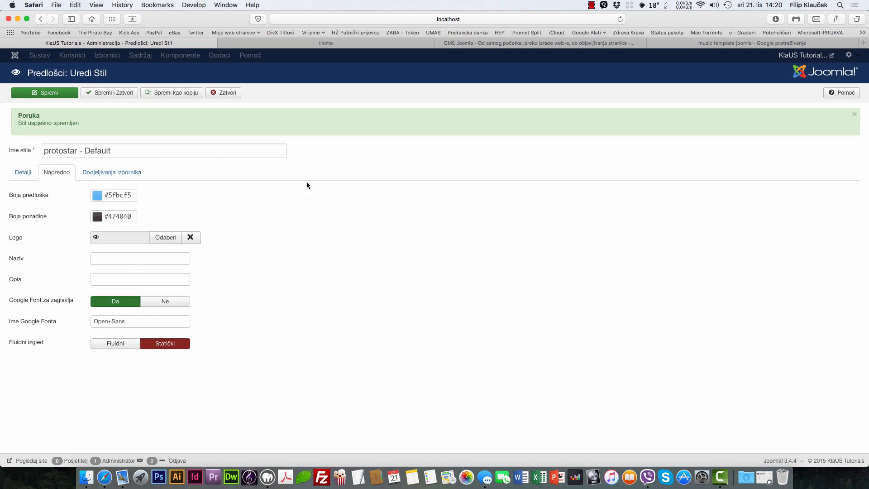
click(113, 174)
click(31, 173)
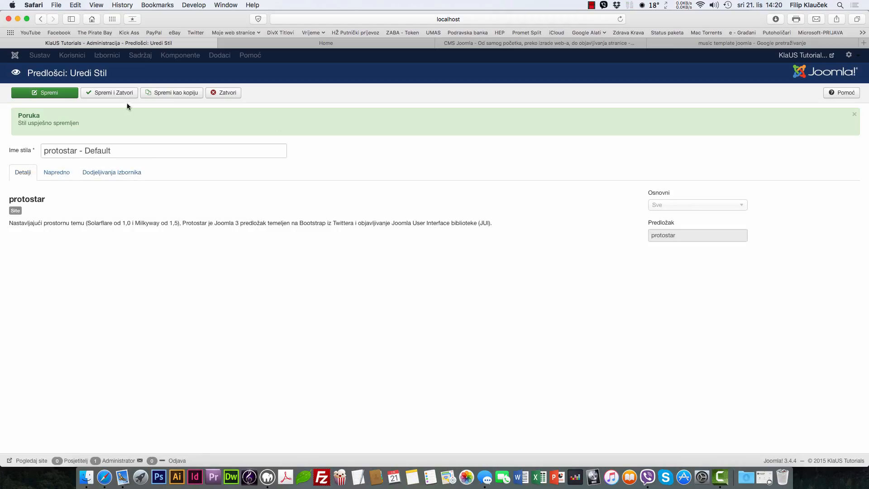
click(214, 93)
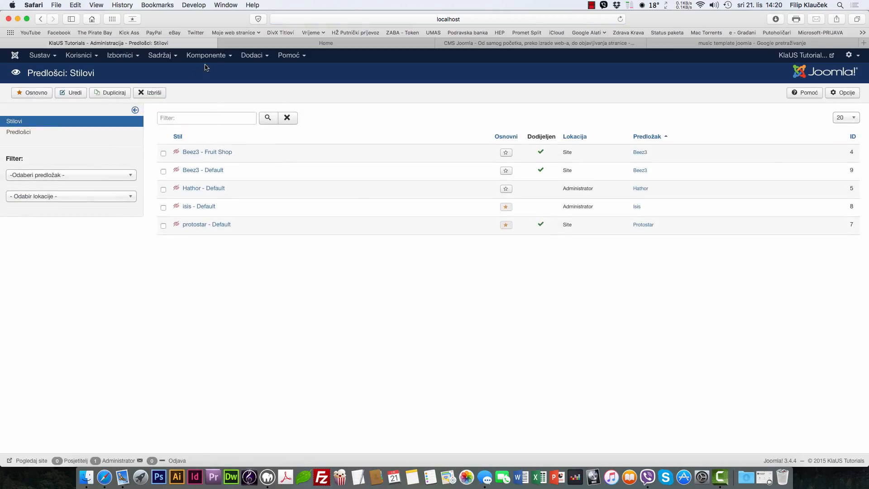
Step: Open the Protostar template's files from the Predlošci list, then close back to the templates list
click(249, 55)
click(260, 113)
click(20, 133)
scroll(213, 339, down, 2)
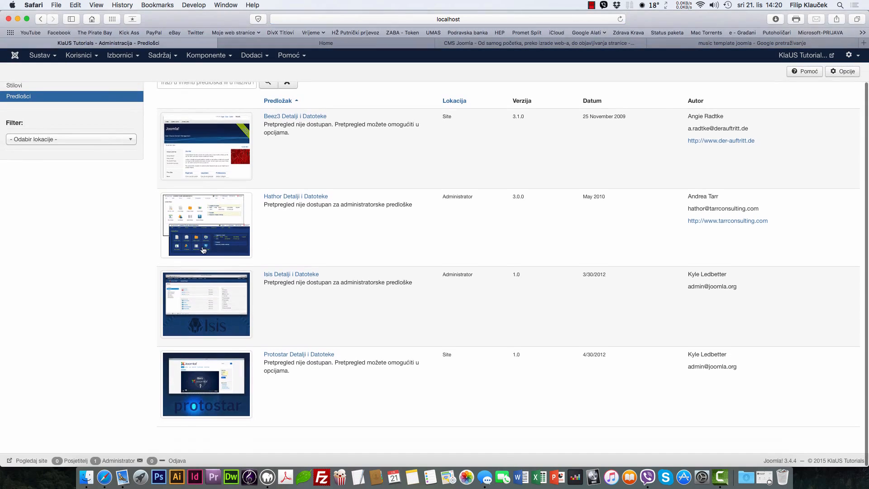
click(275, 357)
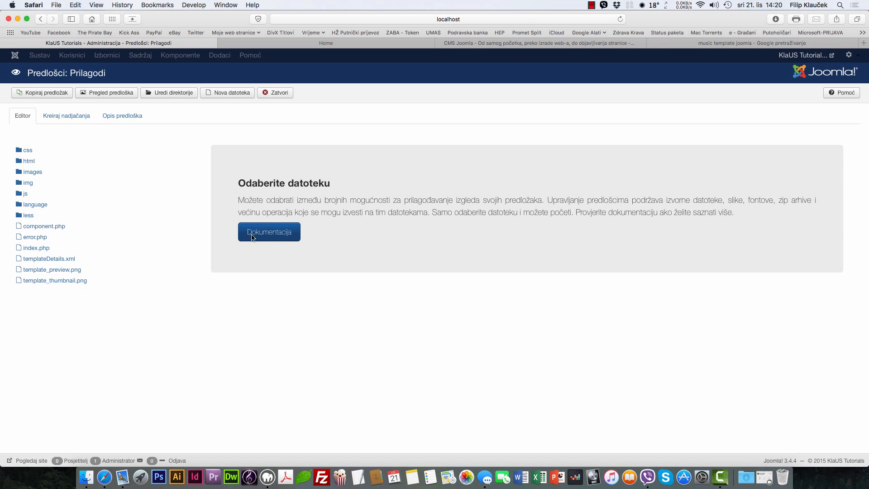
click(266, 96)
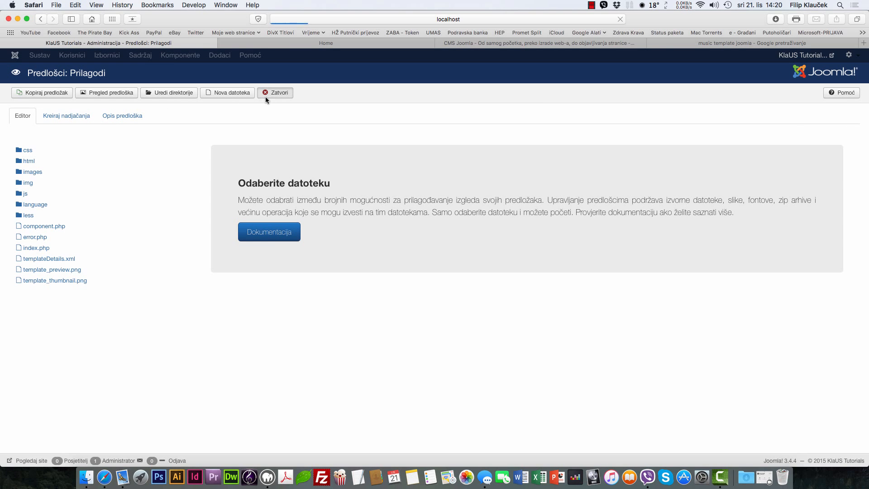
scroll(509, 85, down, 2)
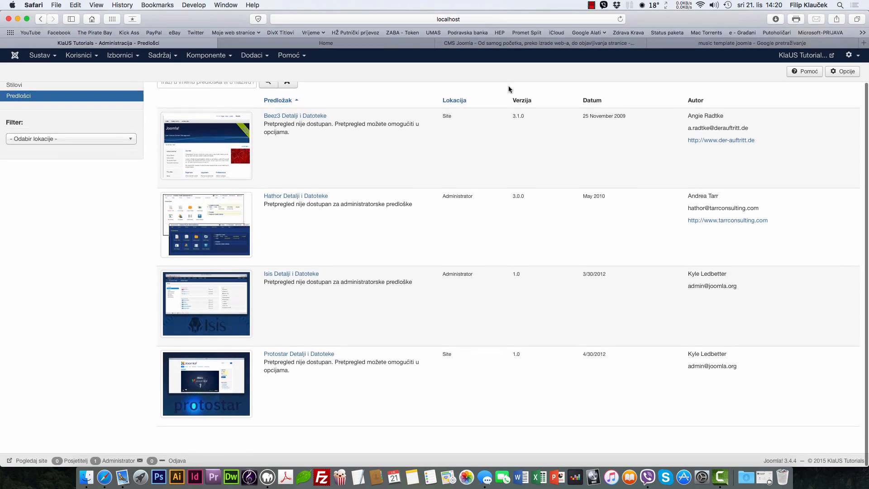
scroll(509, 87, up, 1)
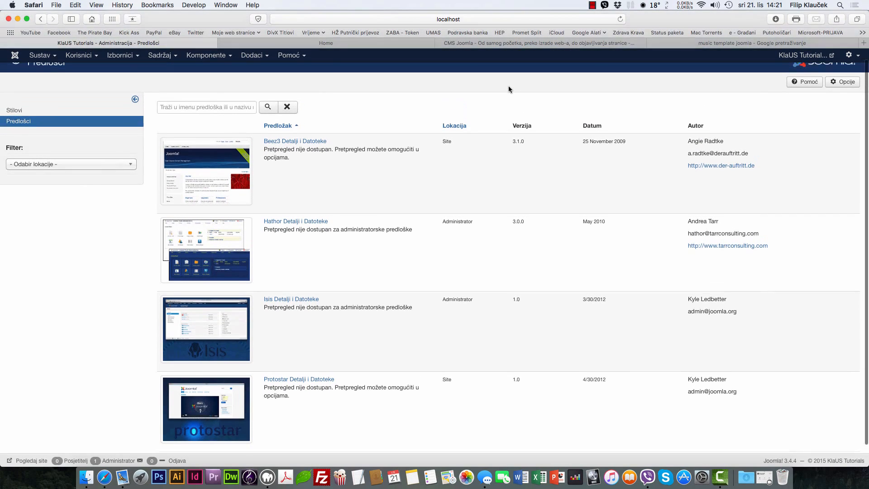
Step: Set Pretpregled pozicija Modula to Omogućeno in the template options and save and close
click(844, 82)
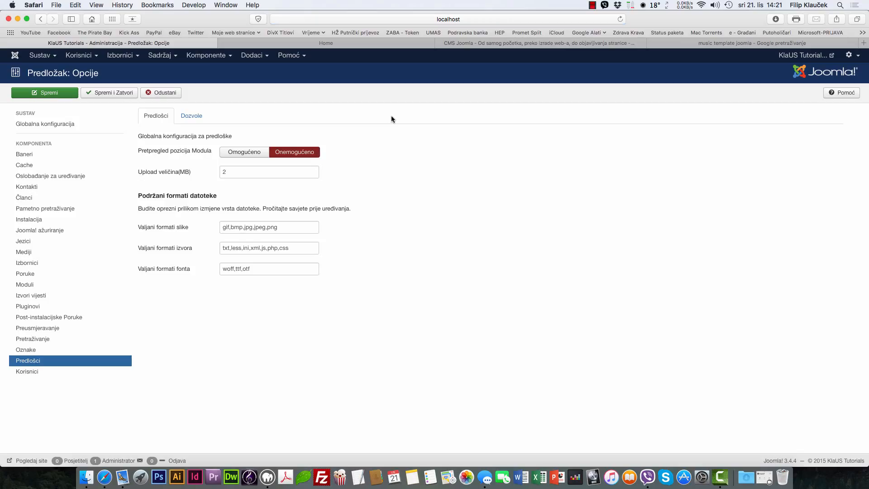
mouse_move(161, 152)
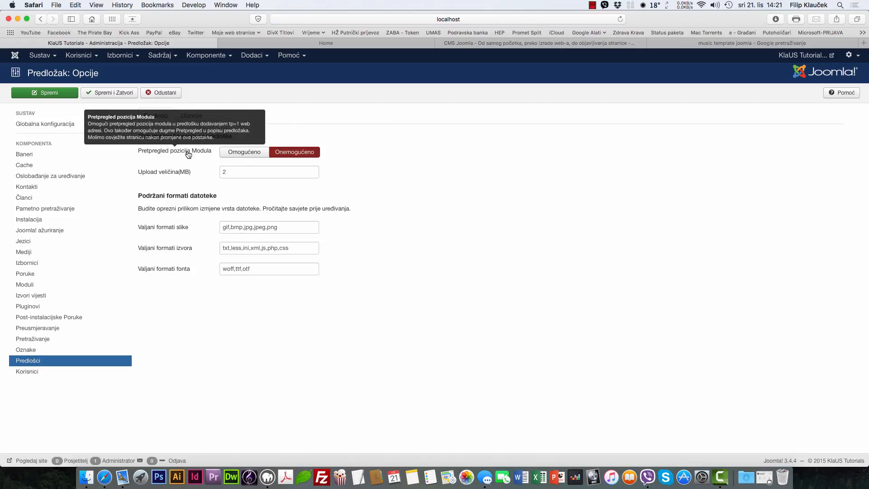
click(50, 360)
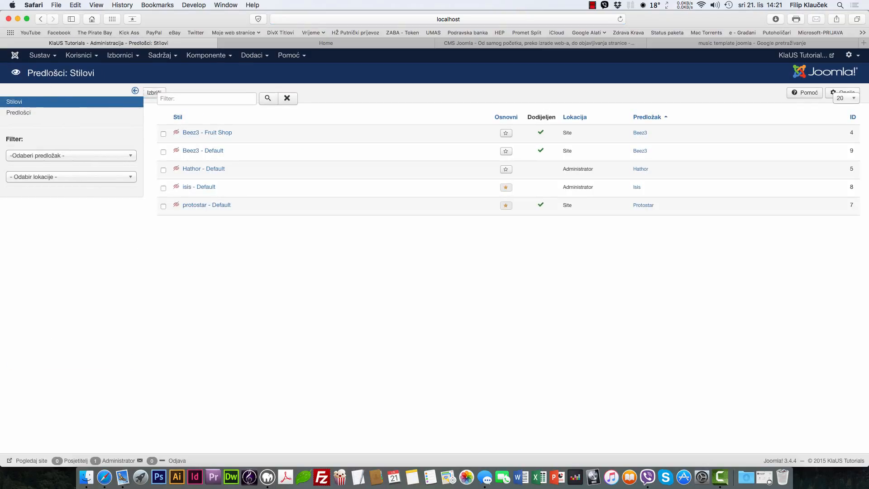
click(252, 55)
click(269, 111)
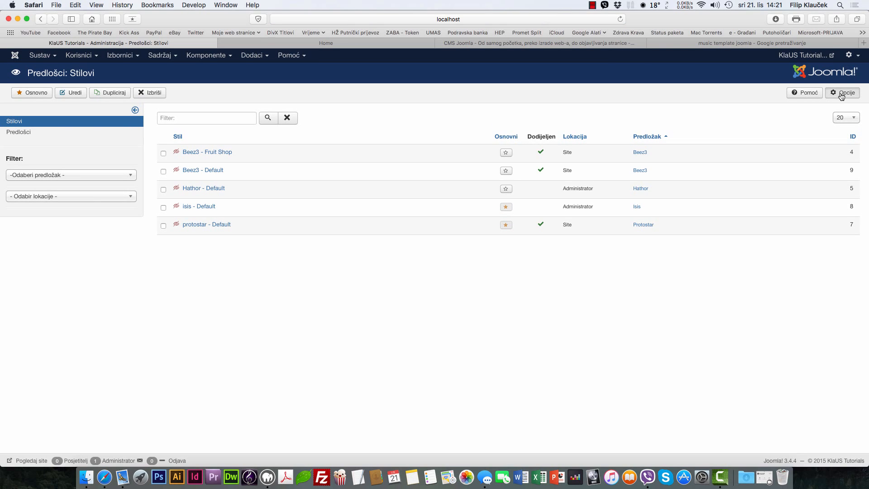
click(842, 94)
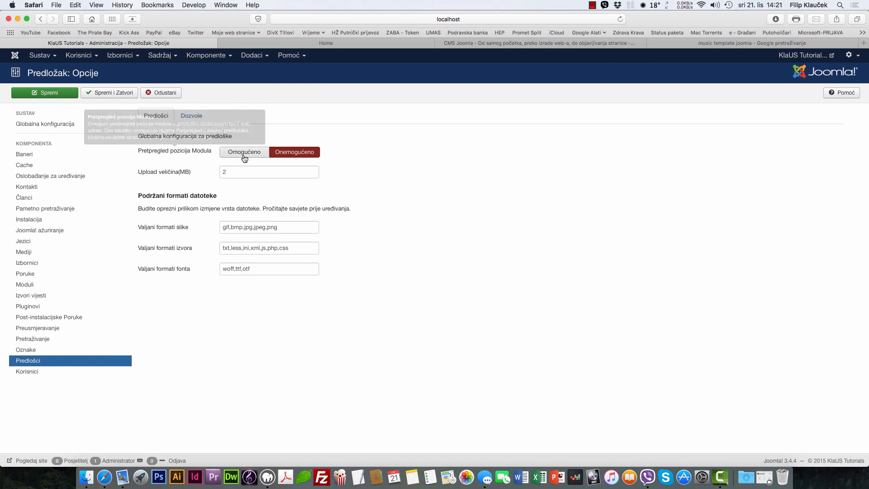
click(245, 156)
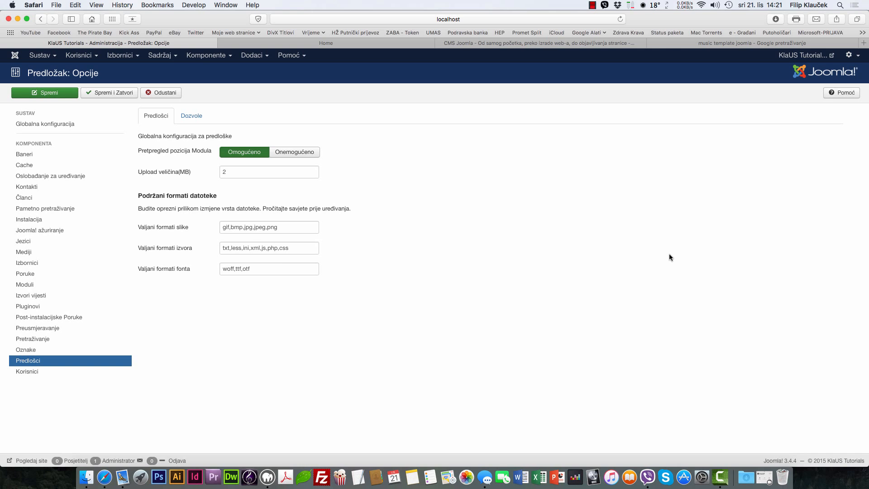
click(93, 93)
click(350, 43)
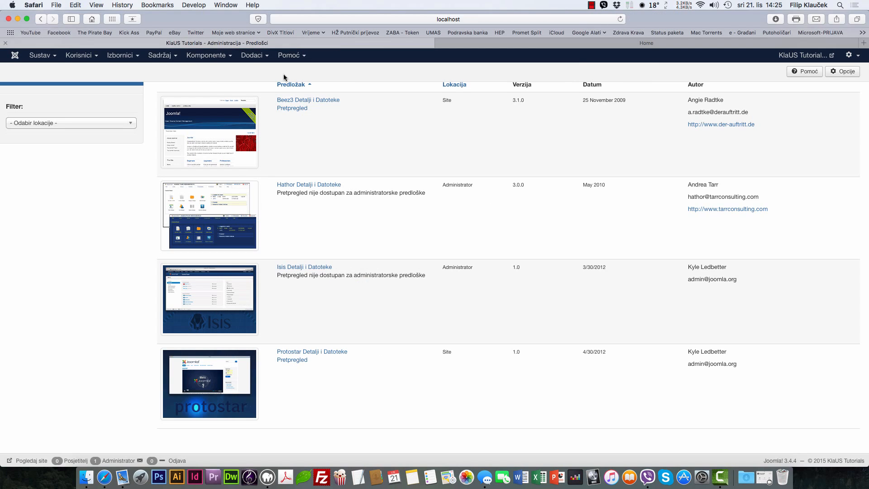
Step: Confirm in Opcije that module position preview is still enabled, then cancel without changes
scroll(382, 219, up, 3)
scroll(382, 219, down, 3)
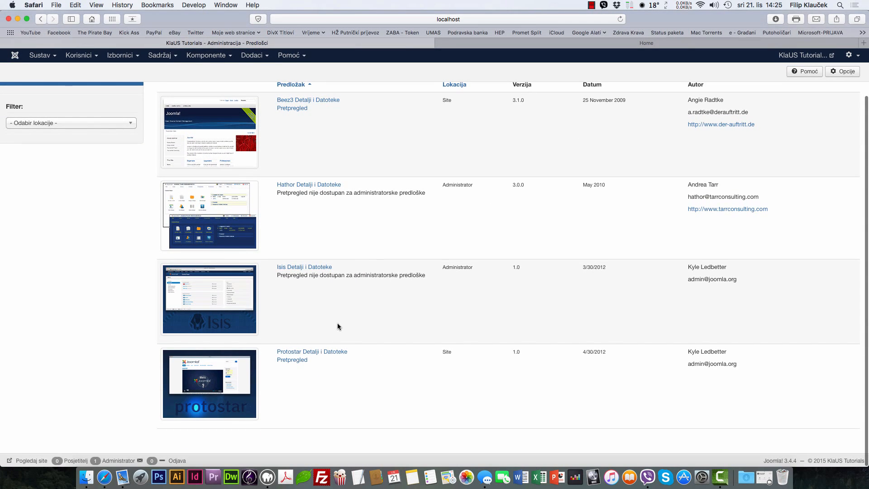
scroll(338, 322, up, 3)
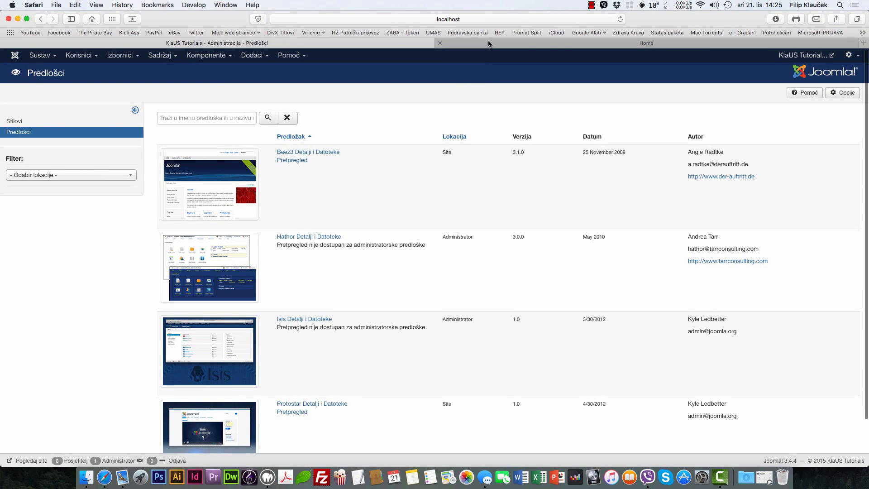
click(488, 43)
click(350, 48)
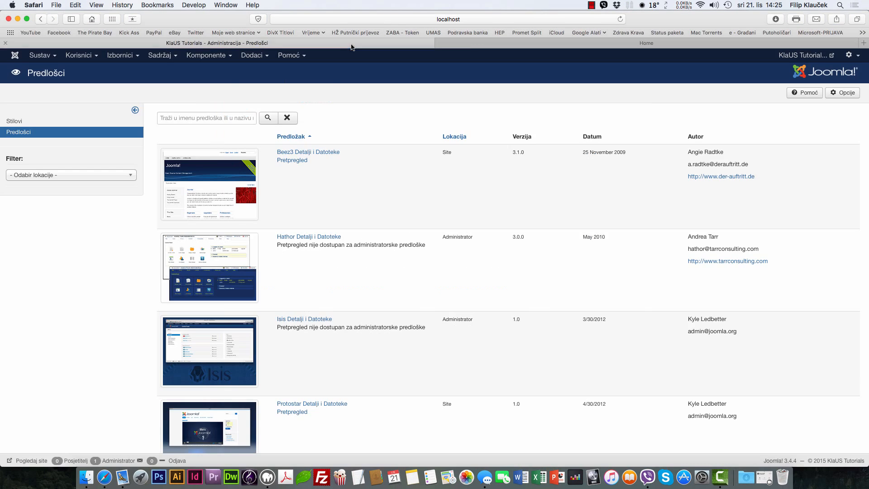
click(477, 45)
click(393, 46)
click(842, 92)
mouse_move(158, 154)
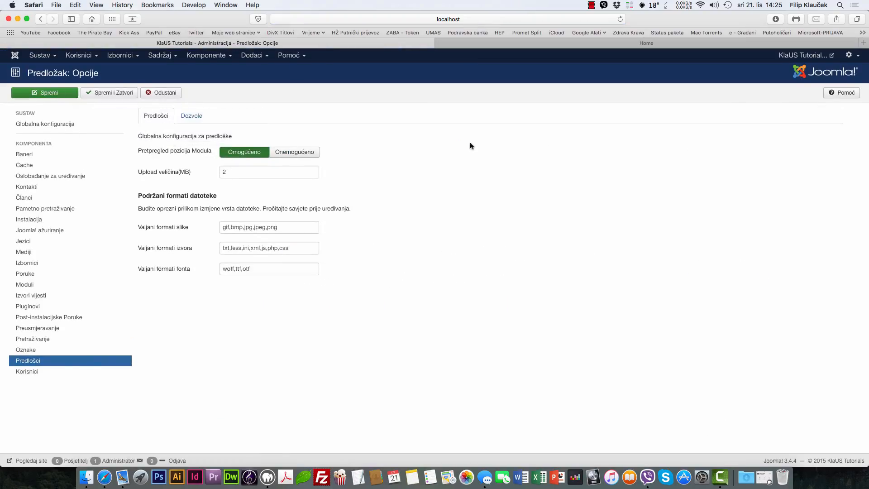
click(162, 94)
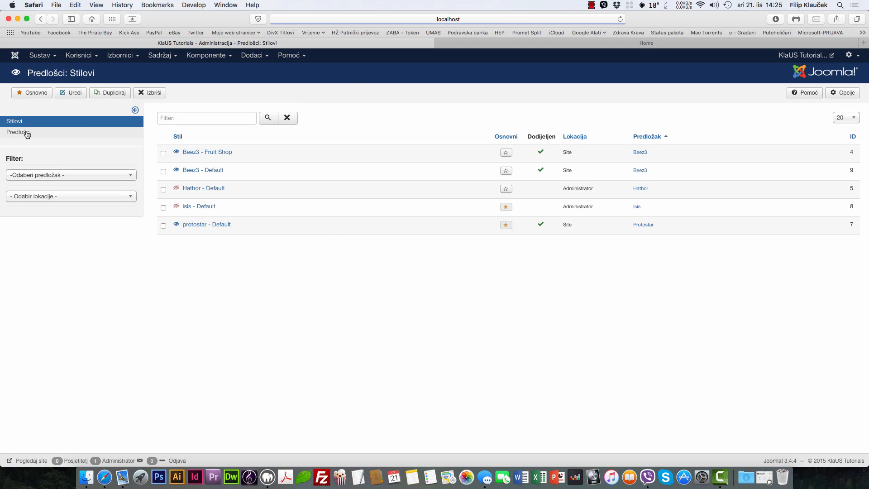
scroll(349, 229, down, 3)
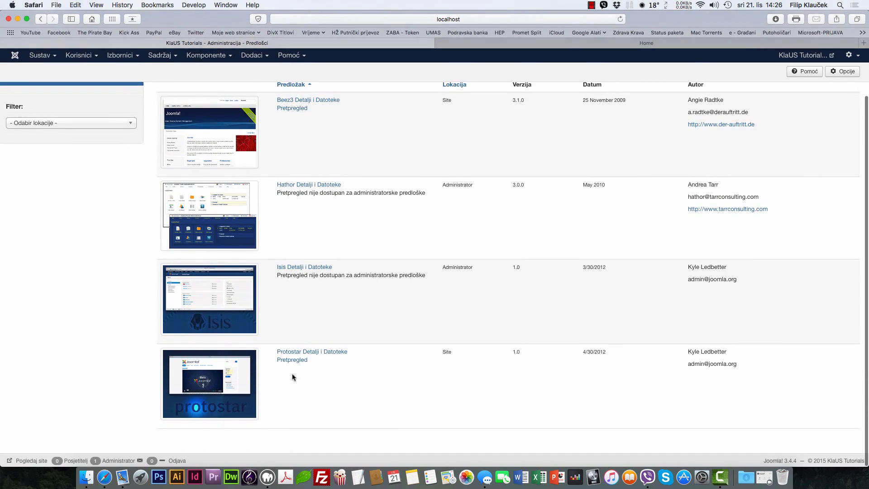
Step: Preview Protostar with module positions outlined and compare it with the plain front page
click(292, 360)
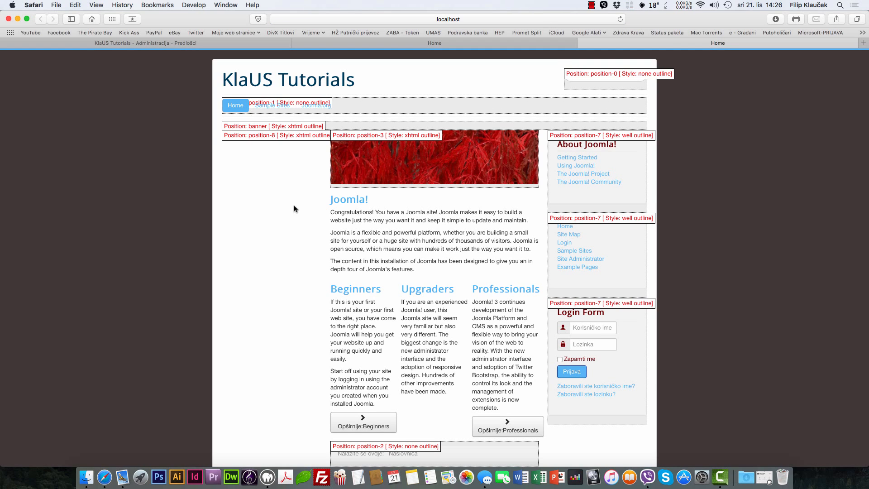
scroll(536, 237, down, 3)
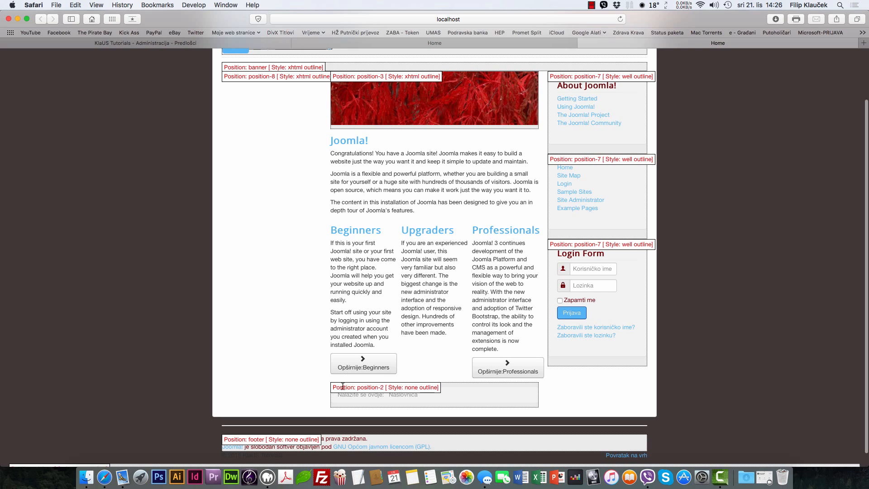
scroll(363, 308, up, 3)
click(237, 103)
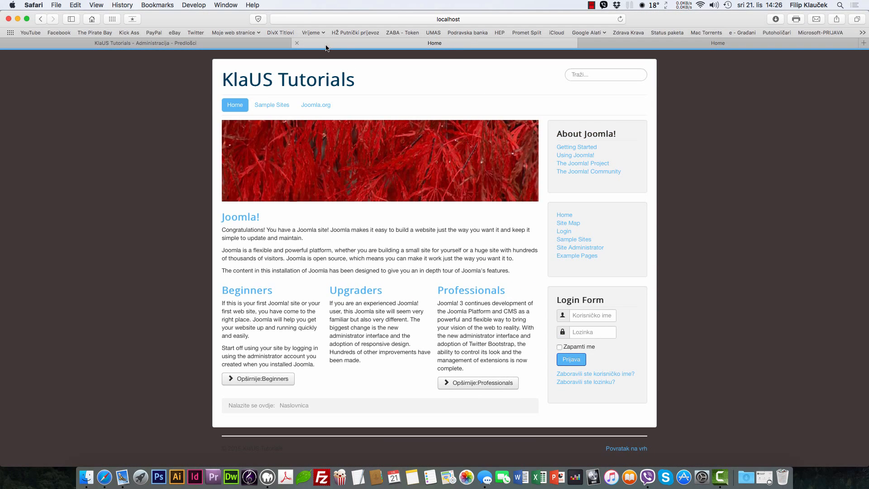
key(ctrl+Tab)
click(451, 19)
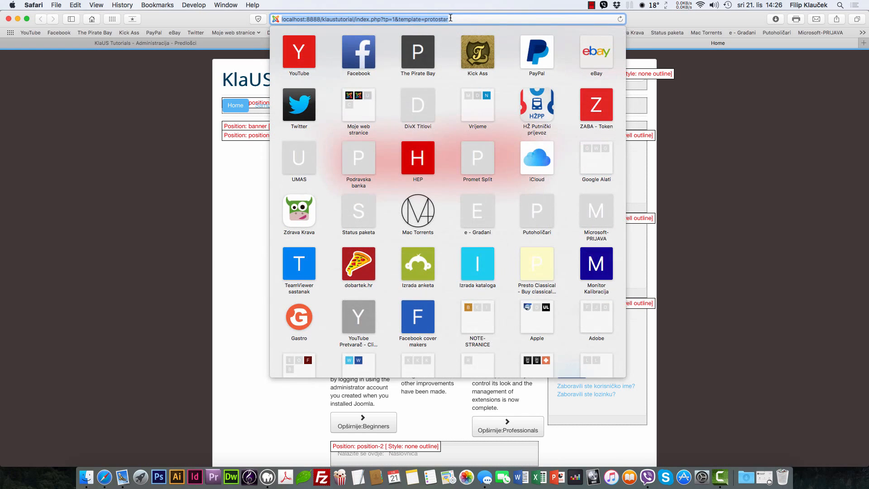
click(186, 131)
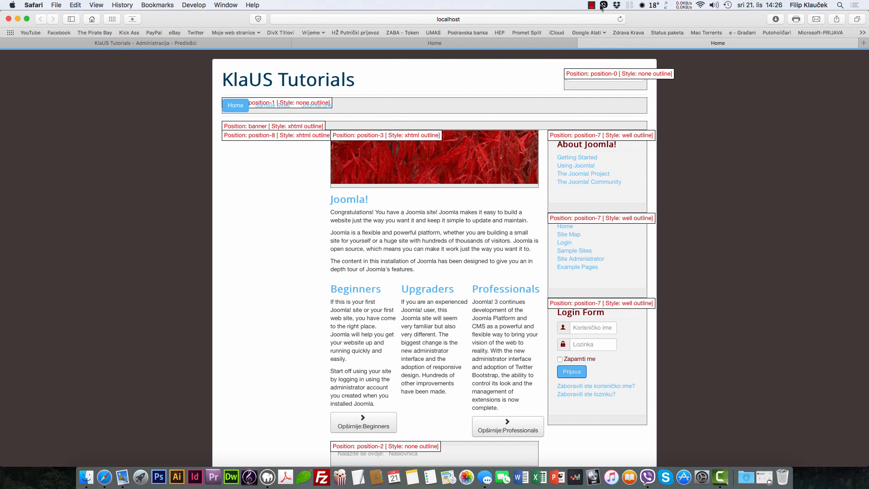
Step: Switch between the front page, administrator and outlined-preview tabs, ending on the preview
click(528, 46)
click(134, 44)
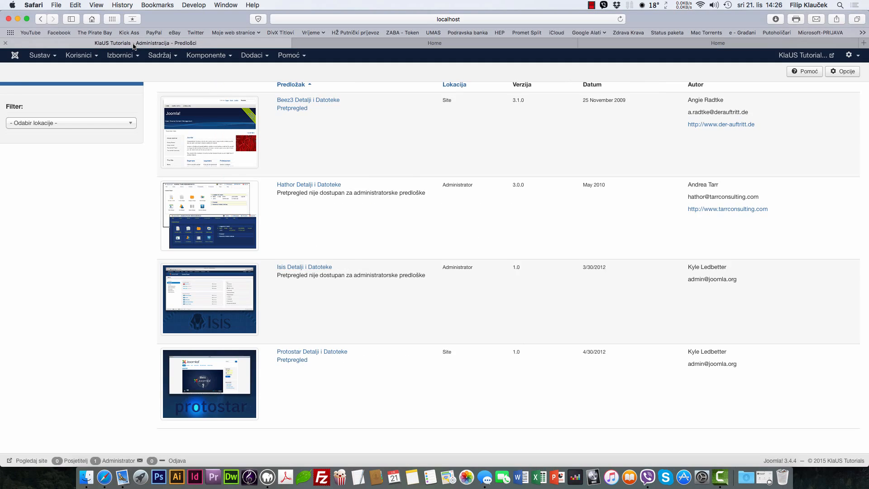
click(255, 57)
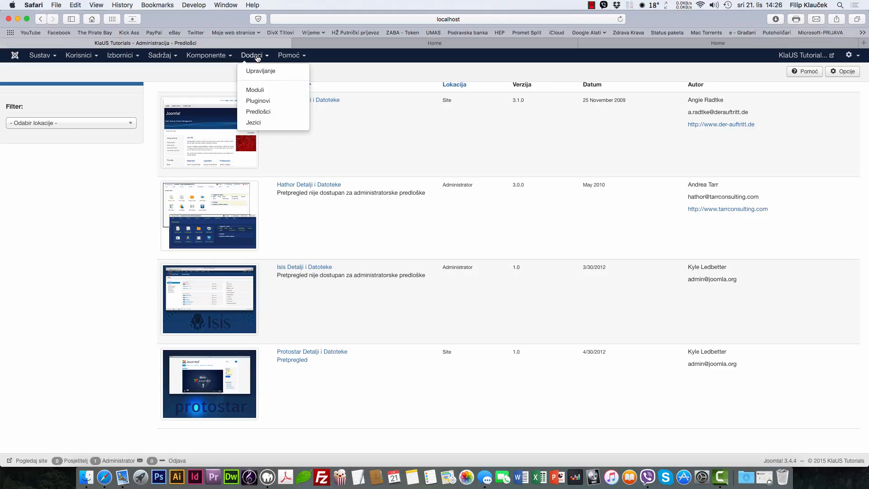
click(758, 45)
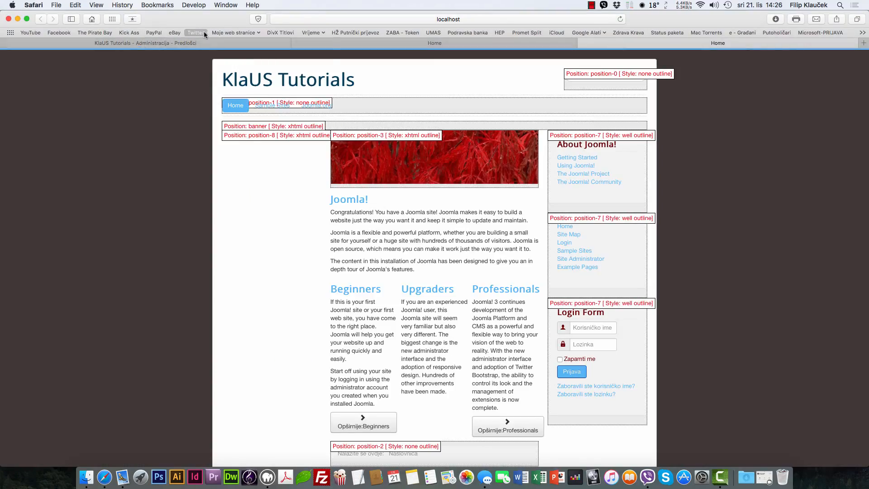
click(224, 32)
Step: Open the umjetnicka.net art school site, then return to the KlaUS Tutorials templates tab
click(230, 64)
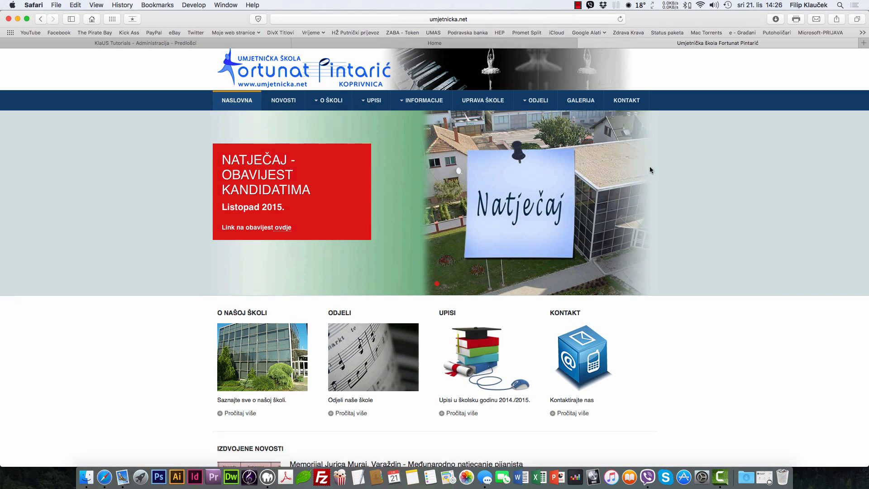
scroll(651, 166, down, 15)
scroll(650, 166, up, 15)
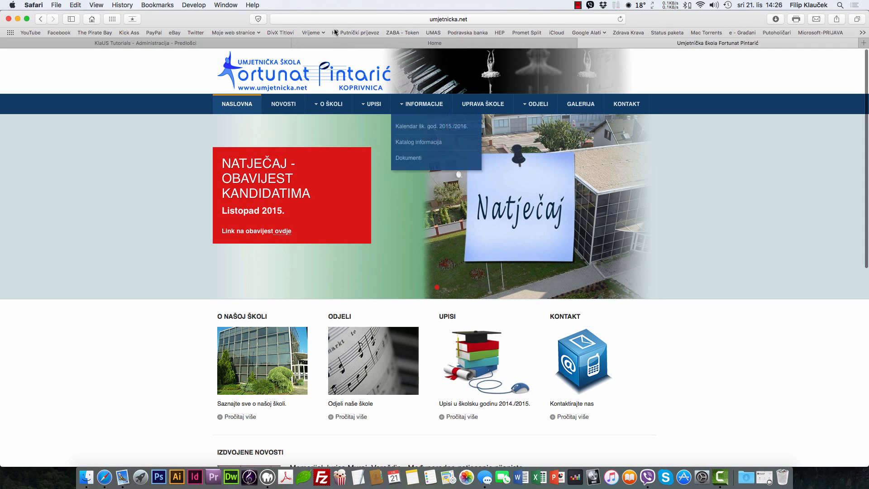
click(349, 44)
click(240, 43)
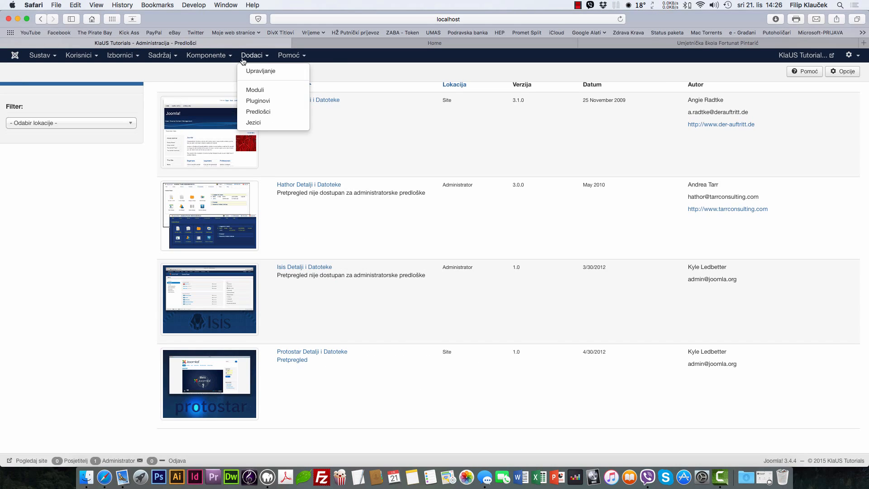
Step: Make English (en-GB) the default administrator language, then set Croatian back as default
click(254, 122)
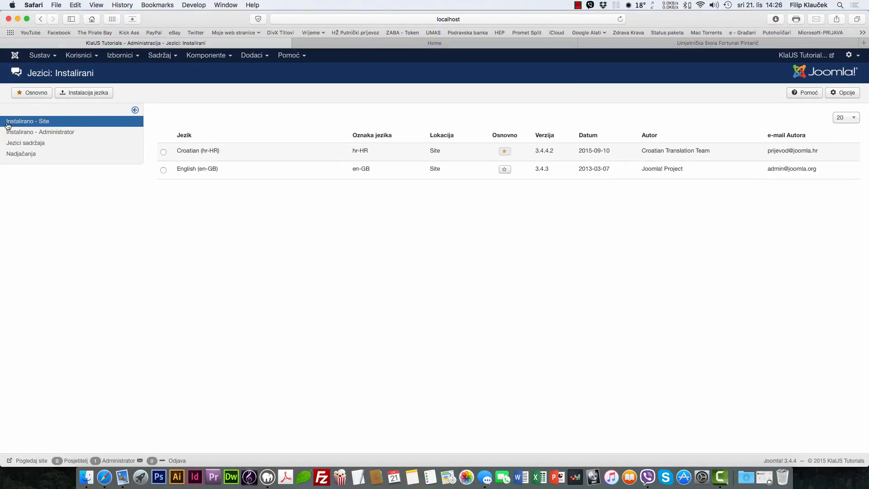
click(70, 139)
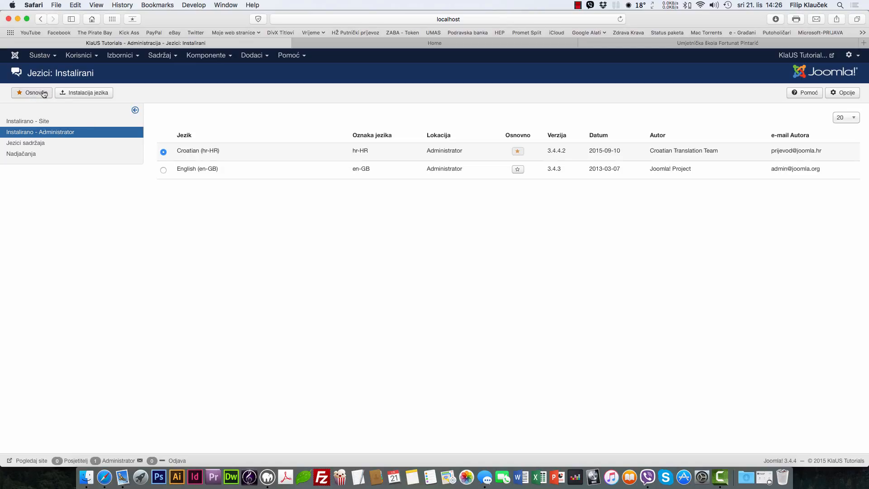
click(518, 170)
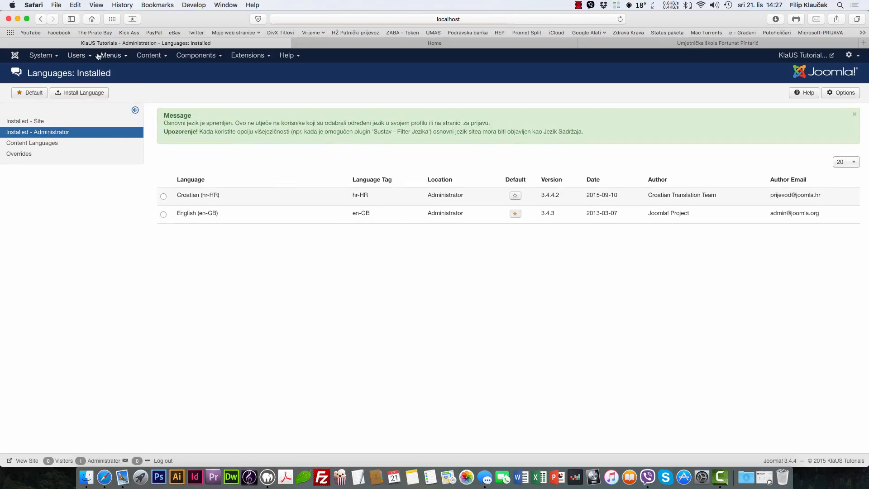
click(515, 195)
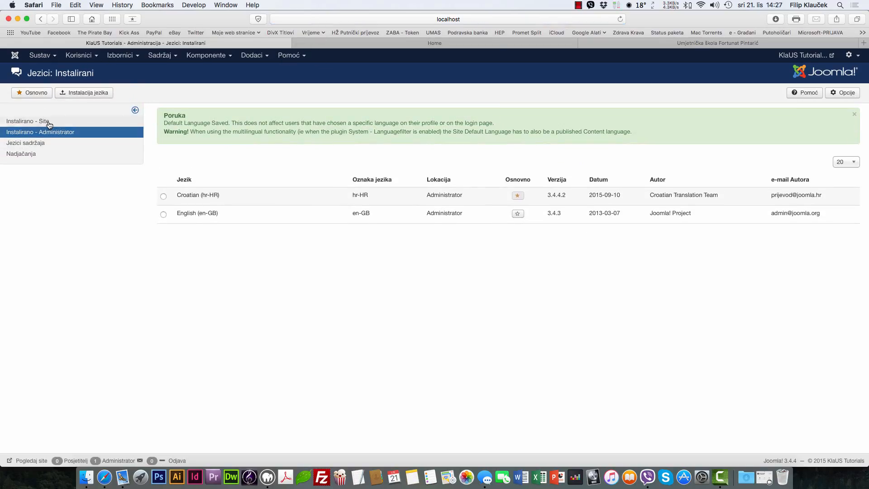
Step: Review the installed site languages and the frontend, then view Content Languages with English (UK)
click(49, 121)
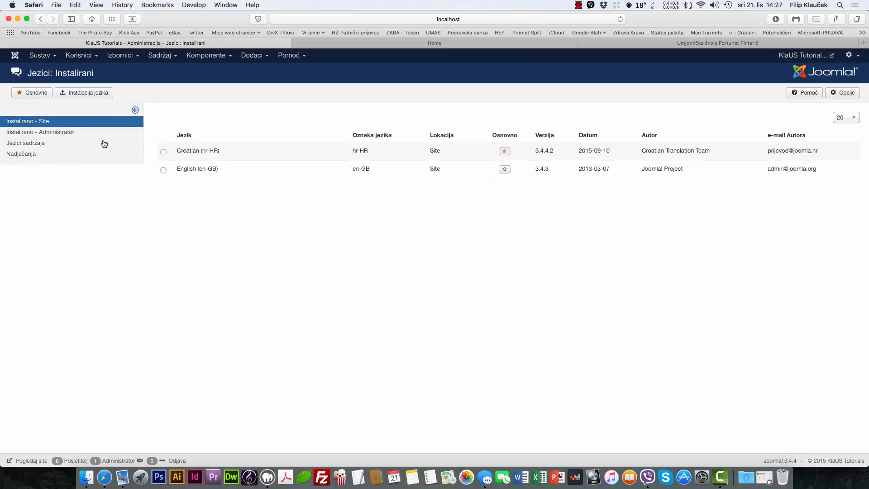
click(383, 44)
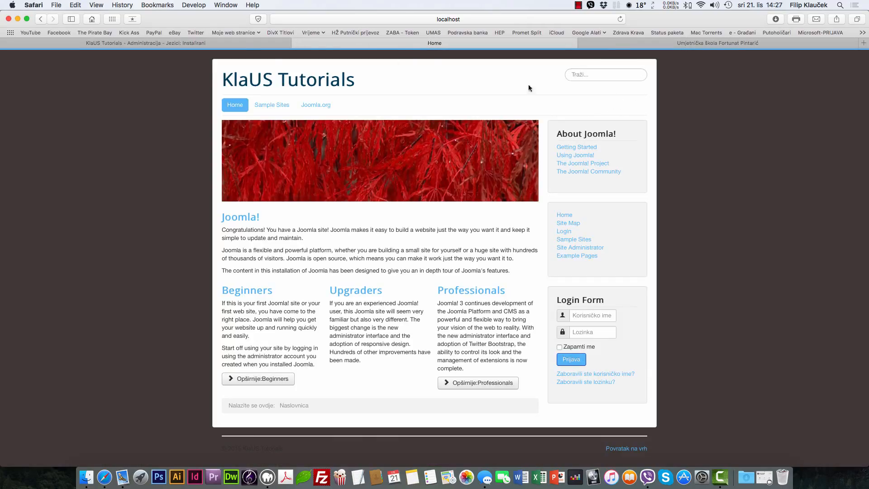
click(237, 46)
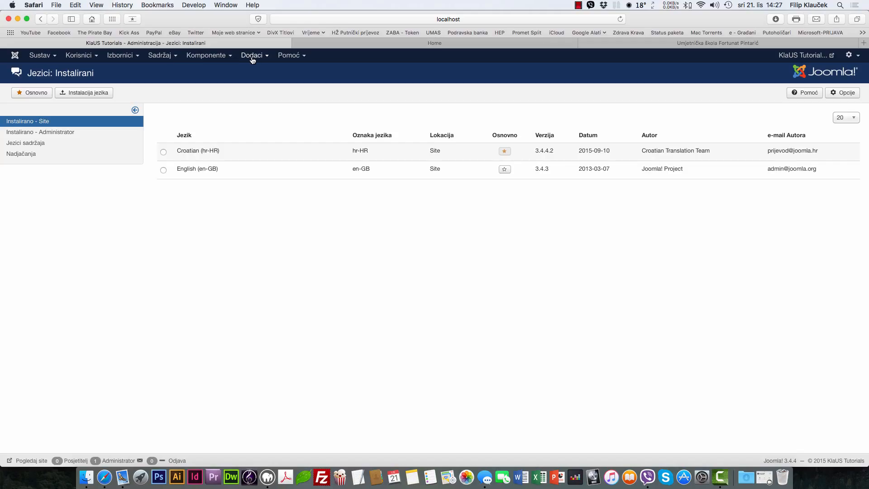
click(23, 143)
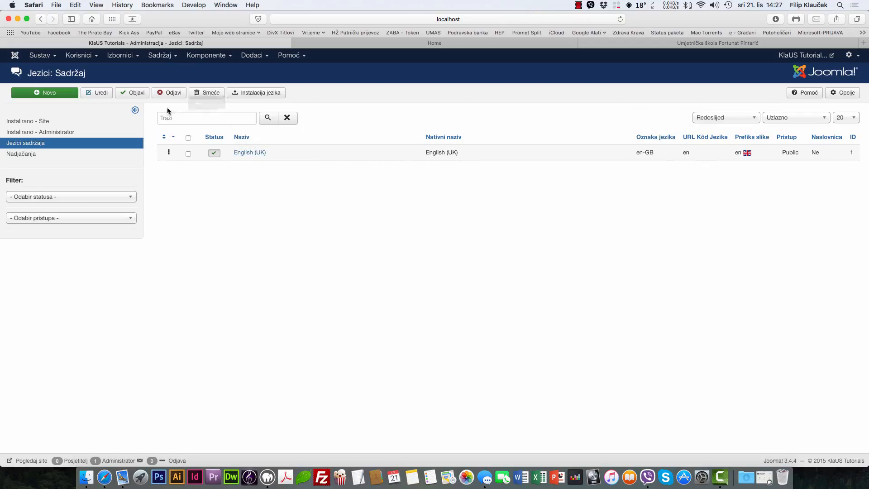
click(256, 93)
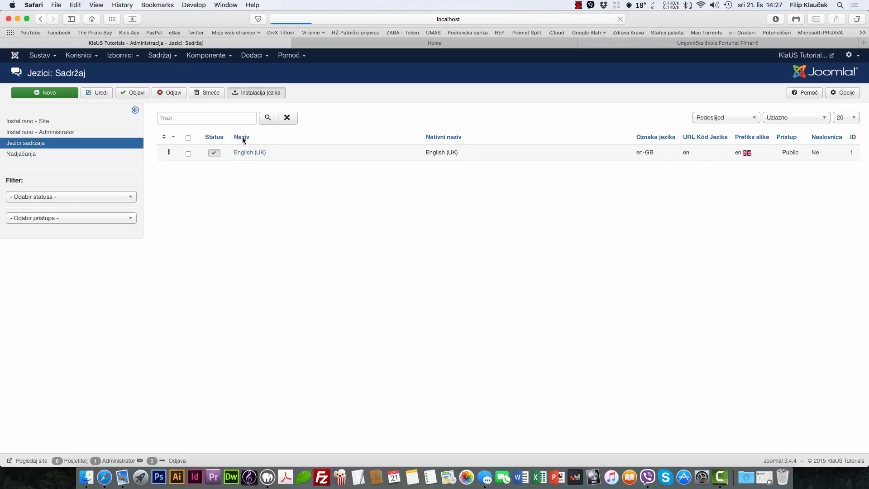
Step: Search the installable languages for 'hrvat', then for 'crt', finding no matches
click(190, 120)
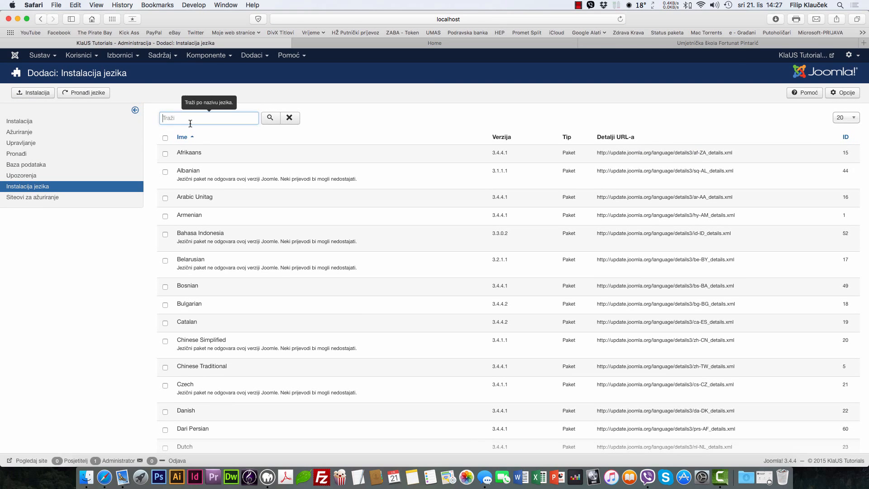
text(hrvat)
key(Return)
double_click(188, 122)
text(crt)
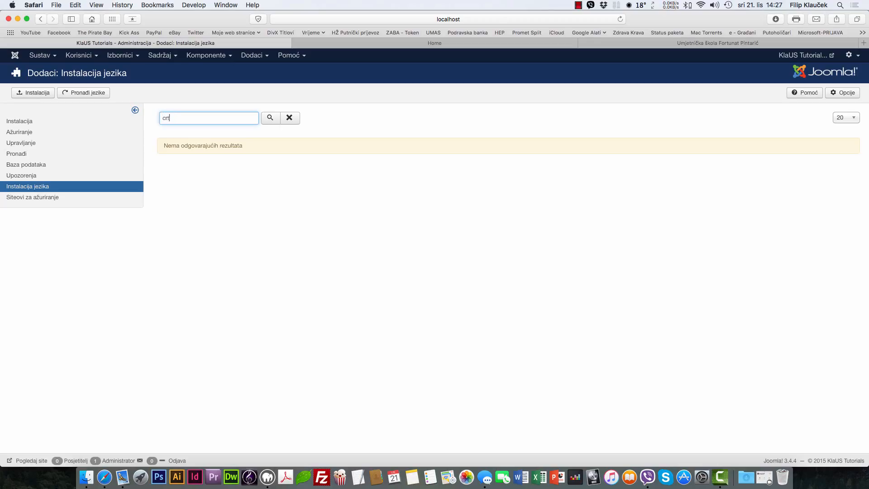
key(Return)
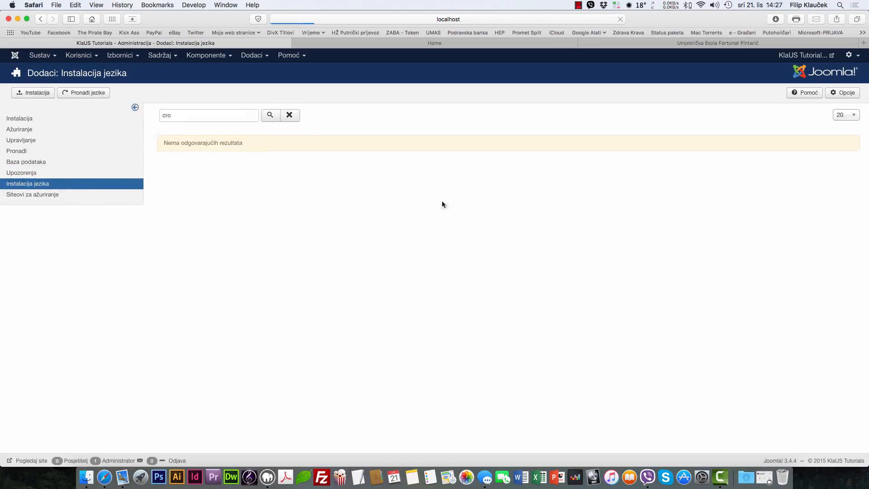
Step: Clear the search, browse the full language pack list, and return to page 1
key(BackSpace)
key(BackSpace)
key(BackSpace)
key(Return)
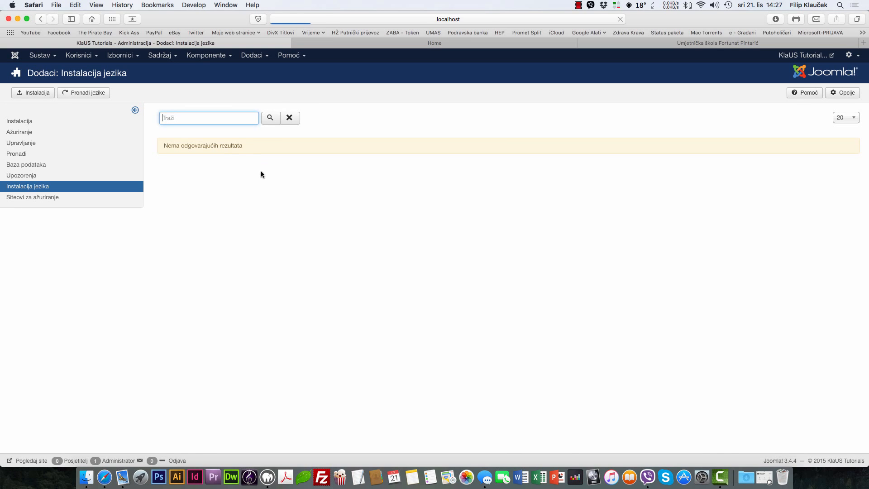
scroll(317, 202, down, 5)
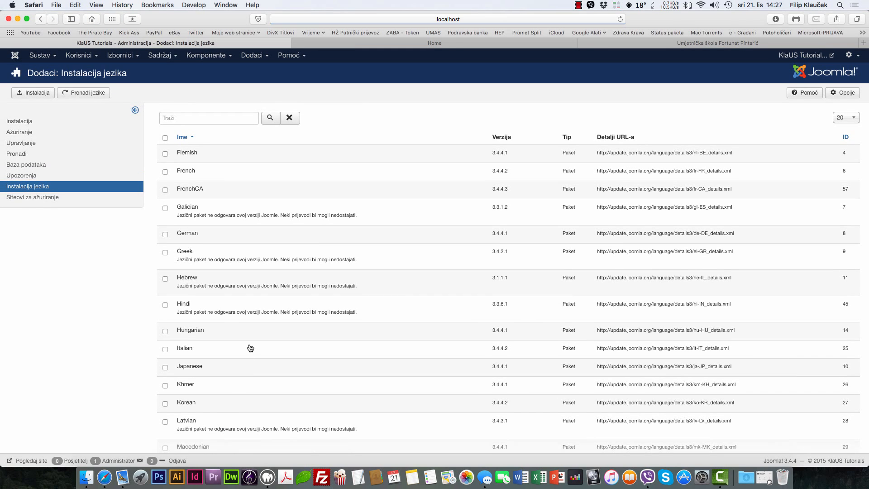
scroll(249, 349, down, 10)
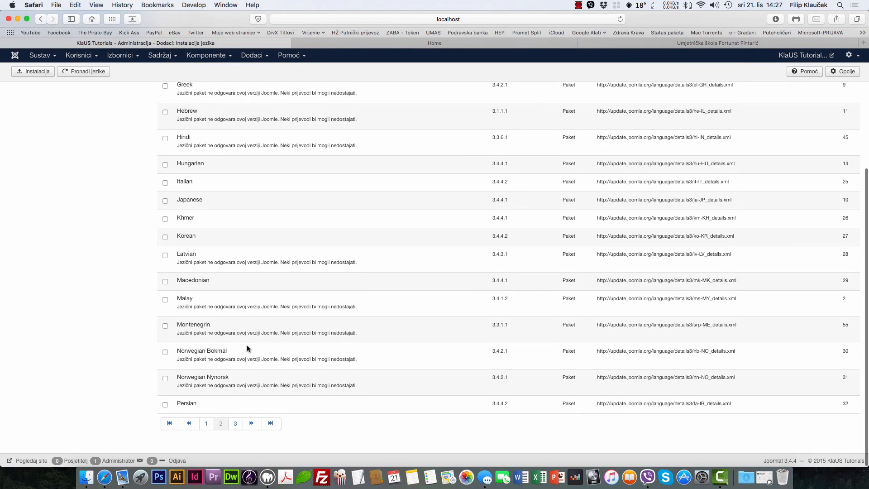
scroll(247, 348, up, 3)
scroll(247, 348, up, 1)
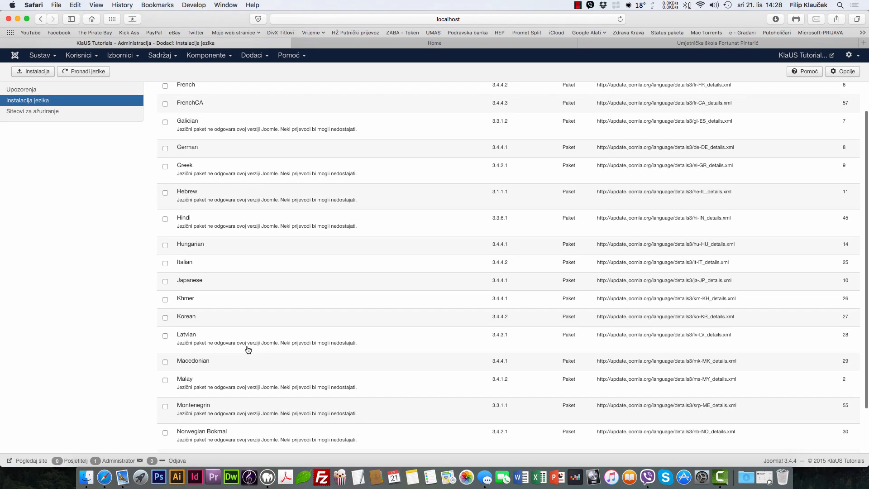
scroll(248, 350, up, 4)
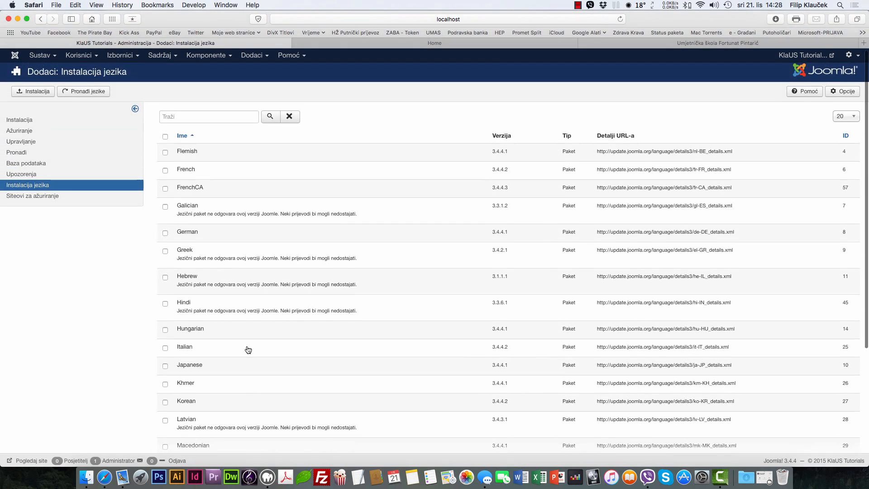
scroll(248, 349, down, 10)
click(189, 422)
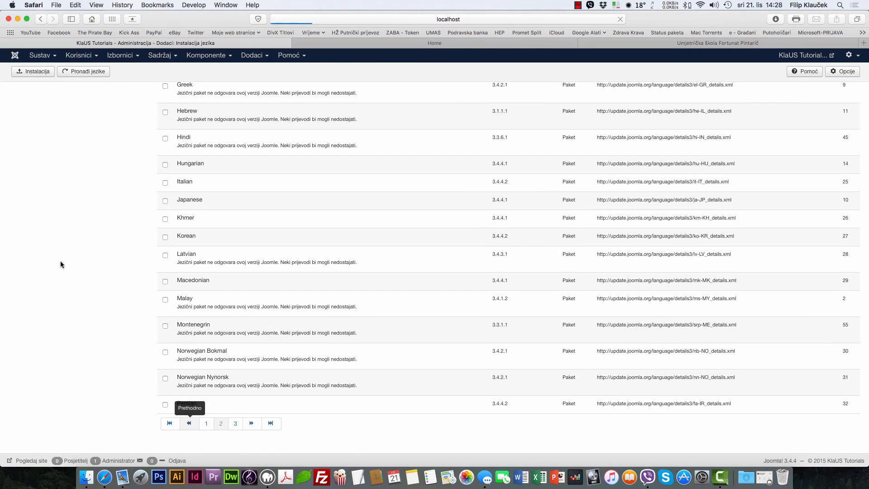
scroll(117, 294, down, 3)
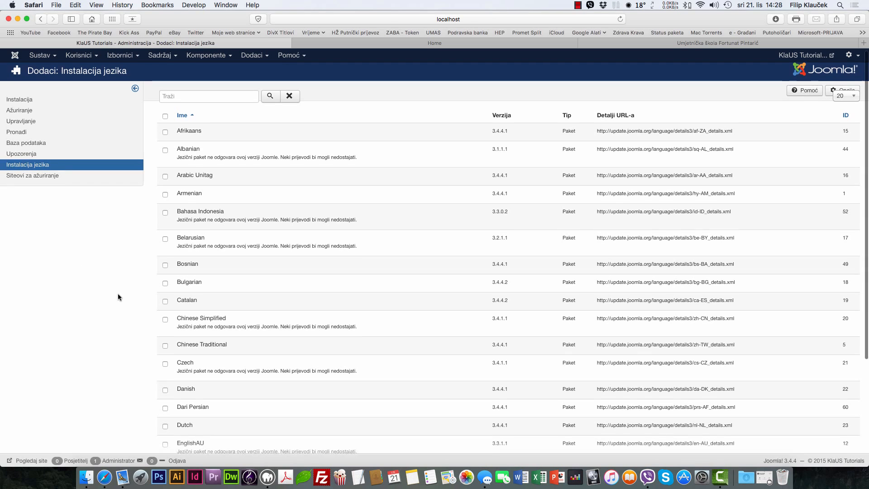
scroll(118, 295, up, 1)
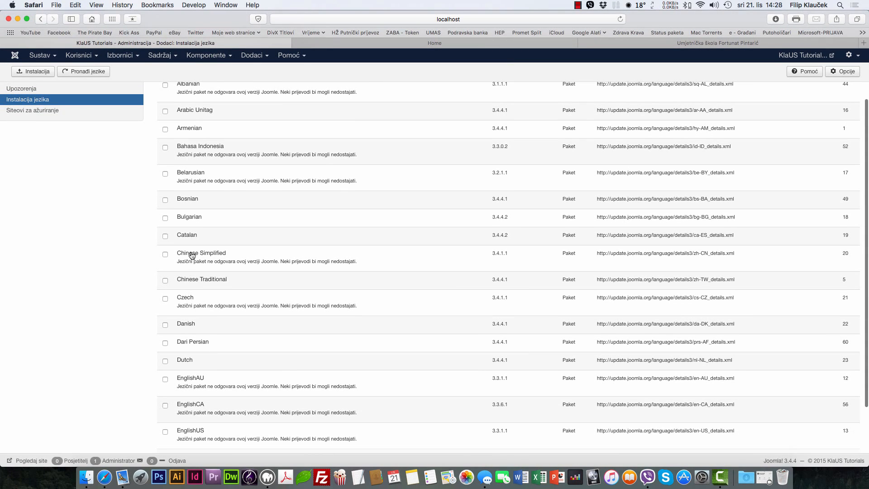
scroll(190, 220, up, 3)
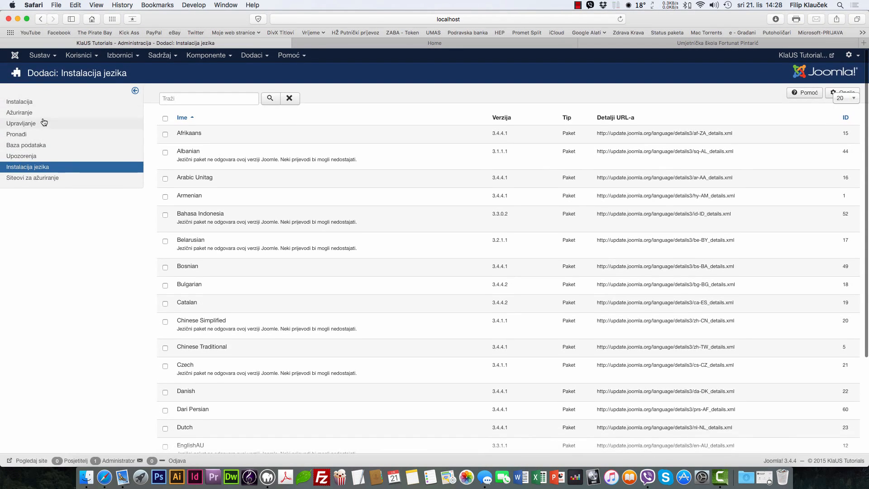
click(53, 170)
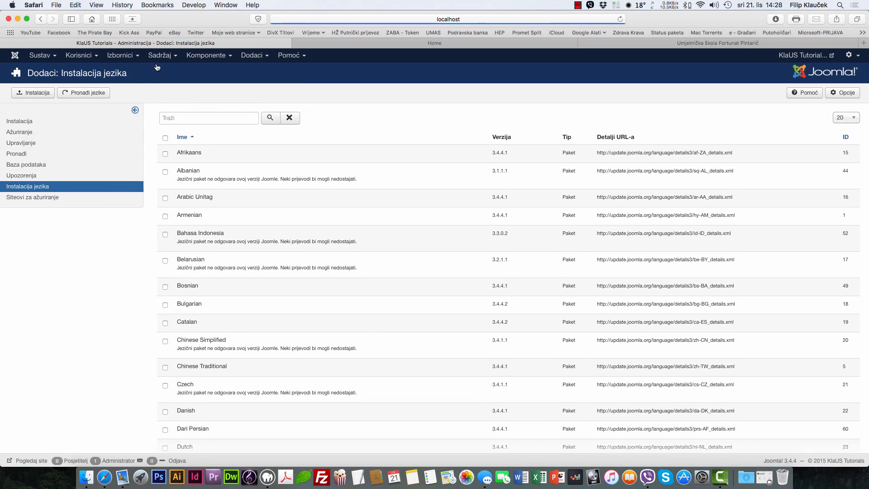
Step: Go back to the installed languages list via Extensions > Languages and bring up the Help menu
mouse_move(253, 56)
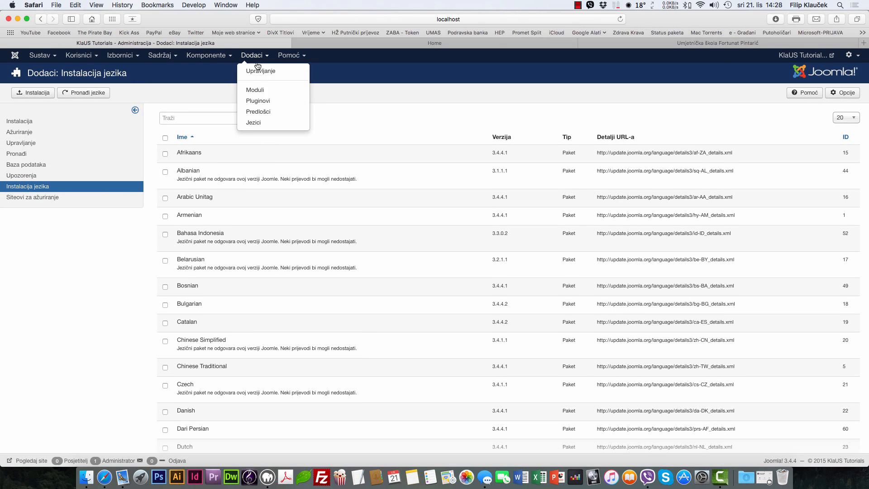
click(261, 123)
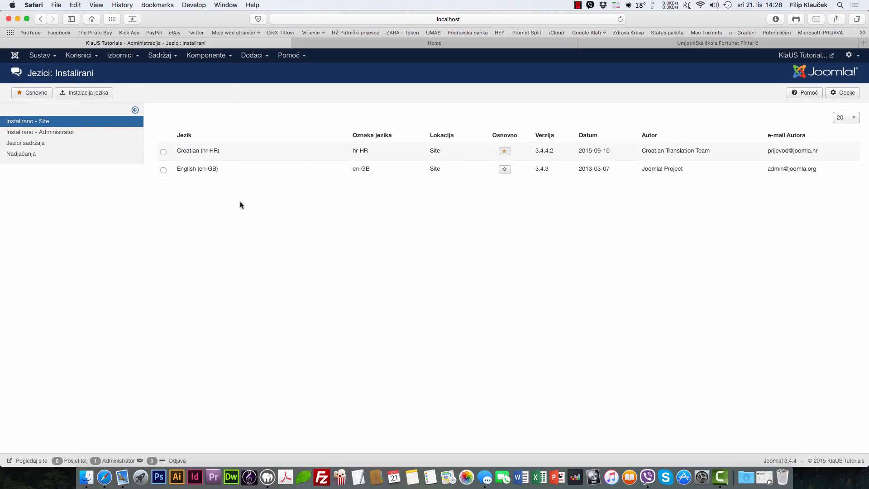
click(262, 58)
mouse_move(292, 55)
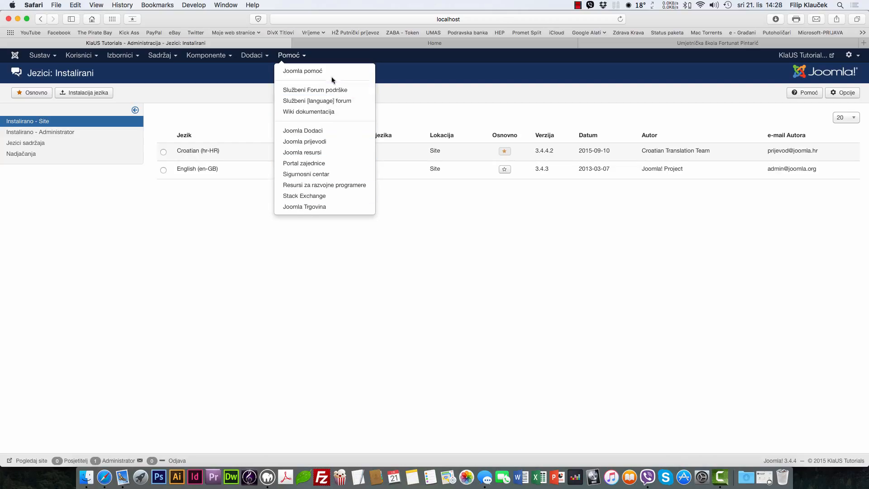
Step: In the Extensions Directory, search free downloads in the Icon Packs category
click(310, 131)
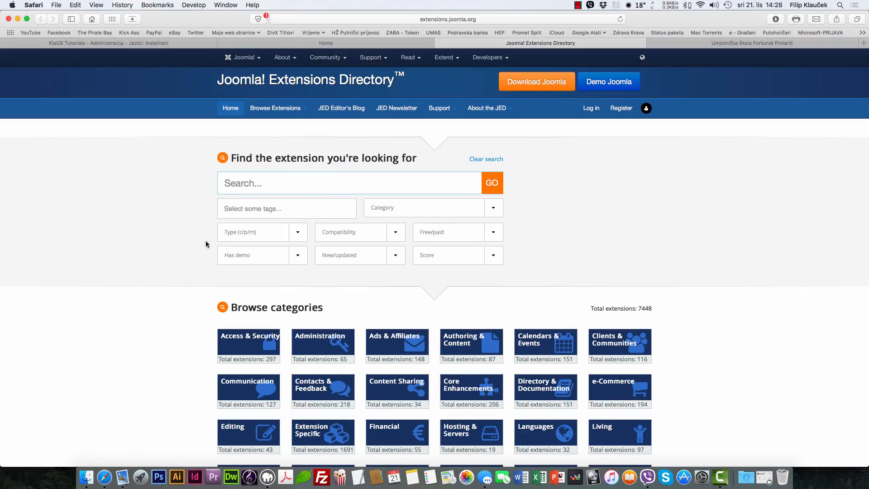
click(485, 209)
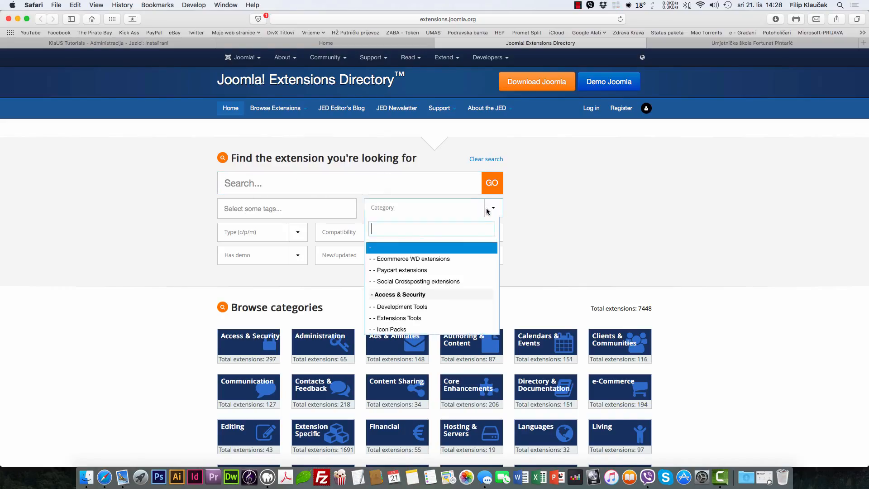
scroll(440, 288, down, 2)
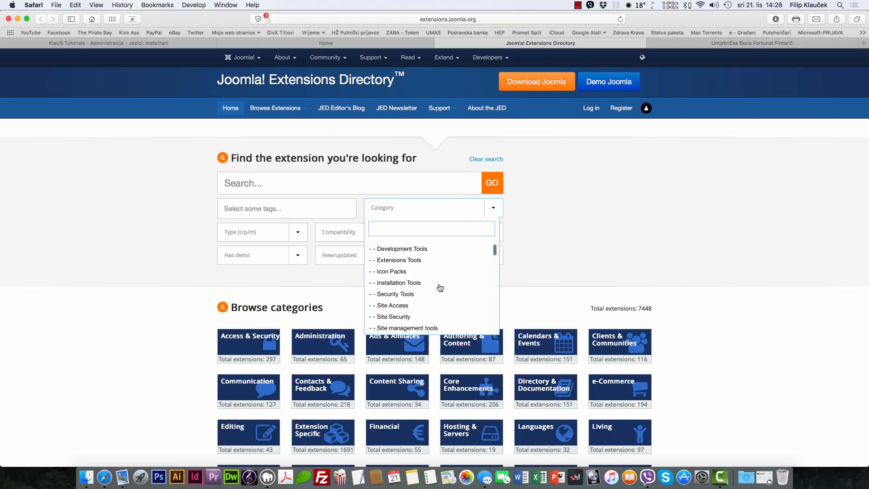
click(418, 271)
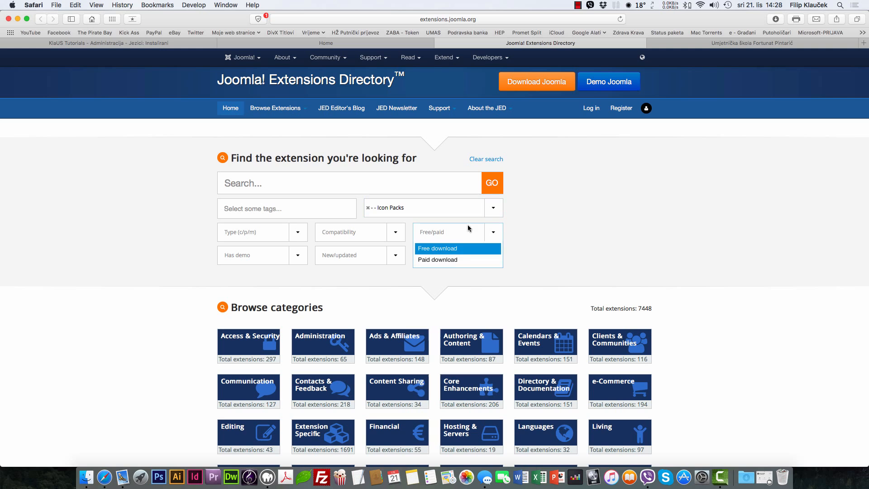
click(447, 248)
click(494, 182)
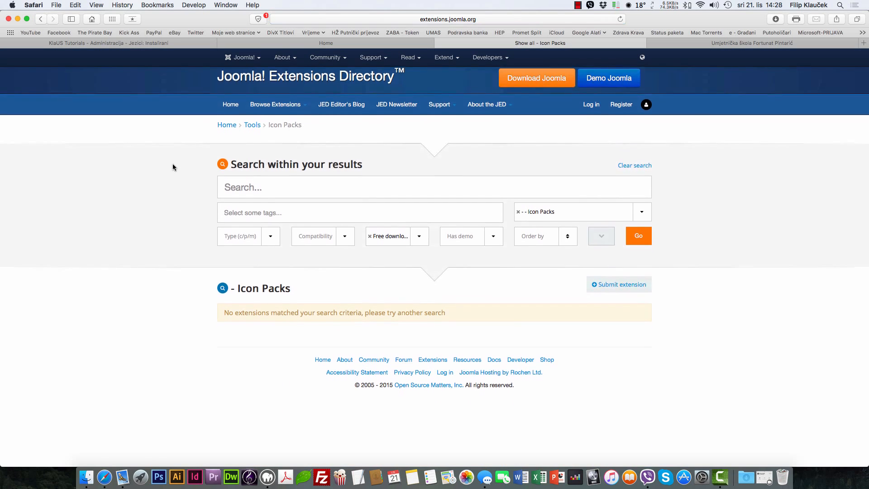
Step: Switch the category filter to Site Security and rerun the free extensions search
click(642, 214)
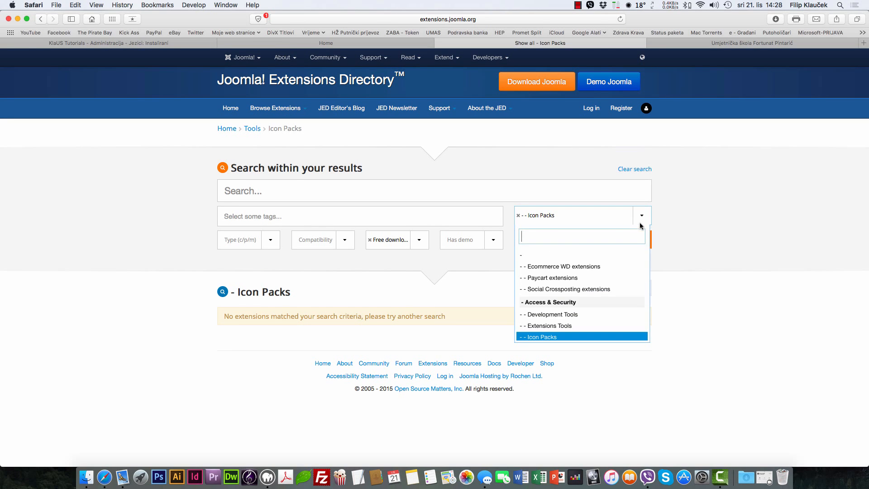
scroll(557, 296, down, 10)
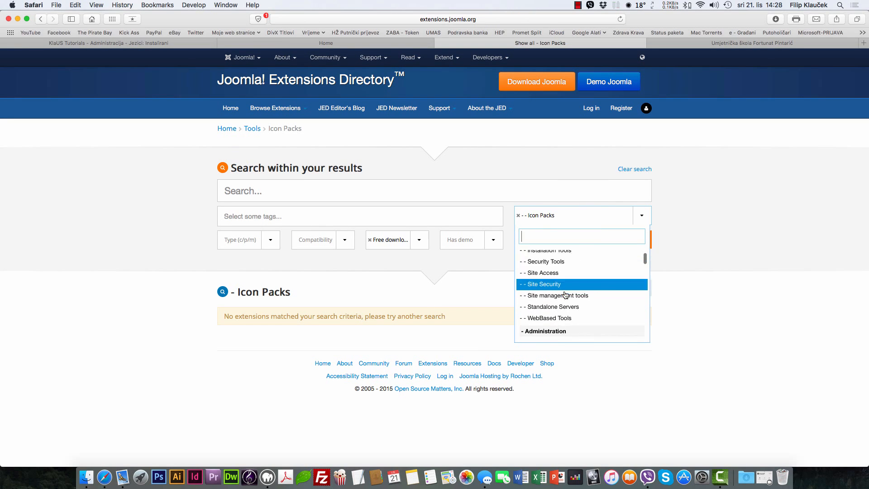
scroll(566, 292, up, 1)
click(557, 263)
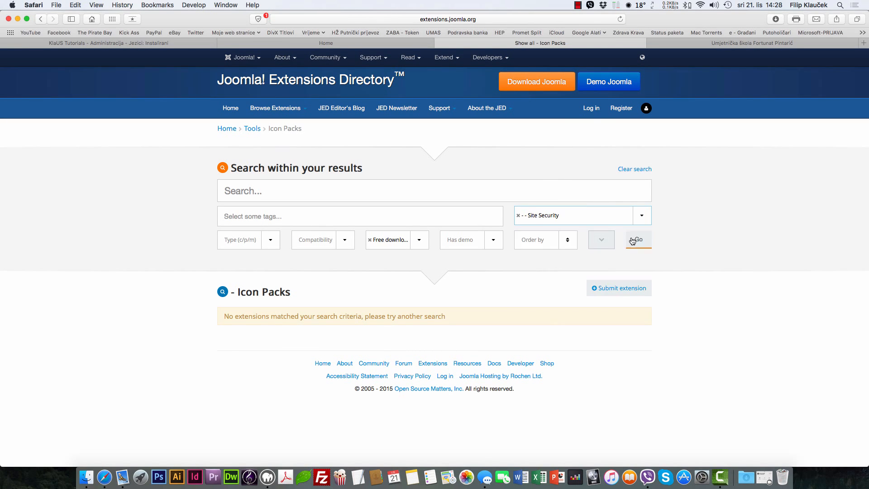
click(637, 240)
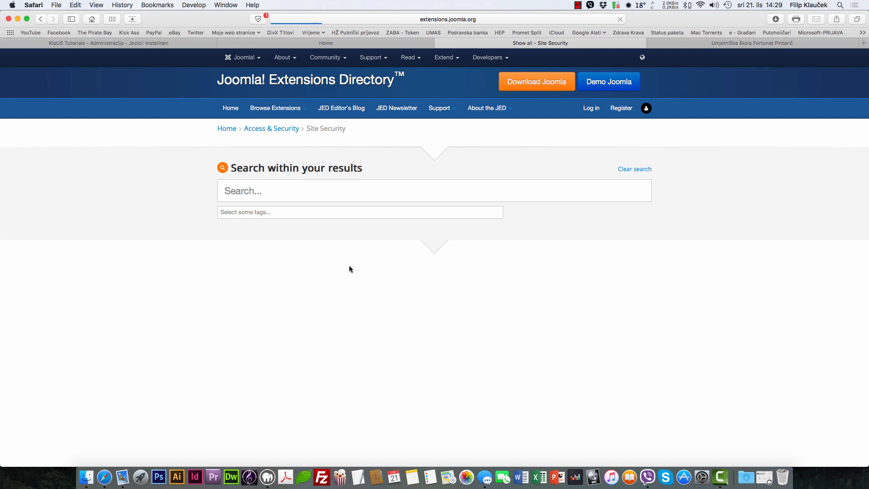
Step: Open the Akeeba Backup extension page and look over its details, including Uses updater
scroll(349, 269, down, 4)
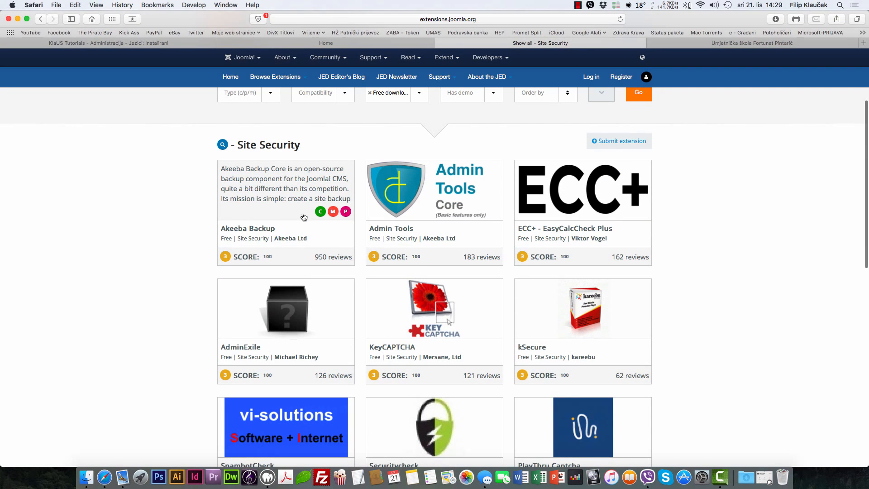
click(263, 210)
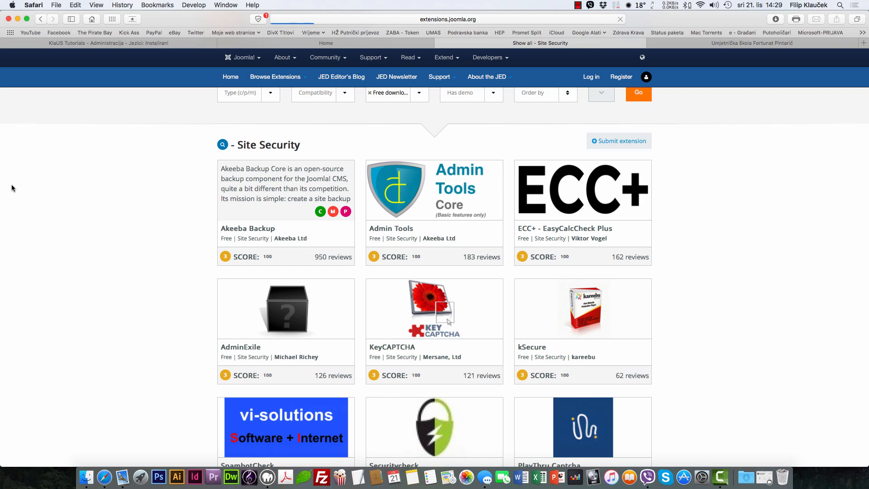
scroll(688, 237, down, 5)
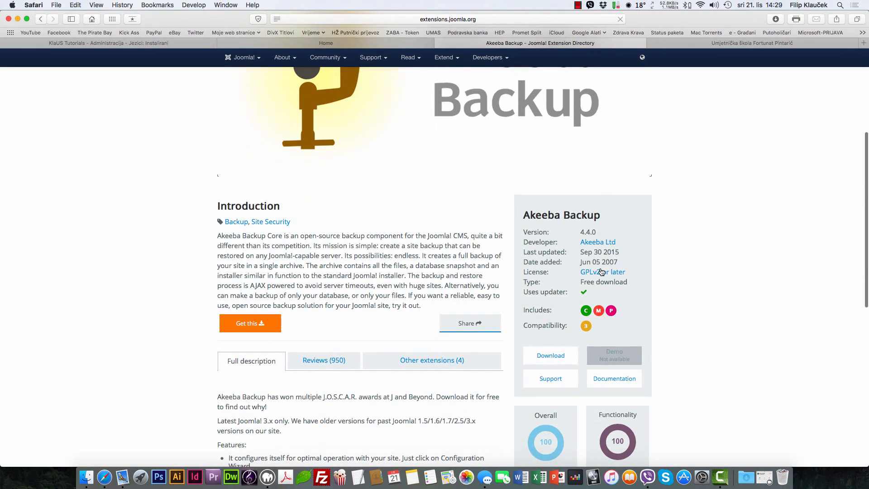
drag(578, 292, 528, 293)
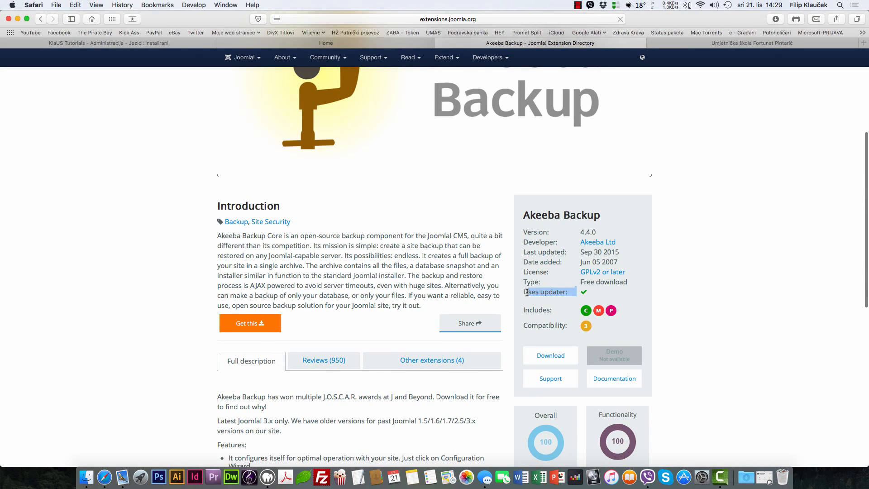
click(656, 300)
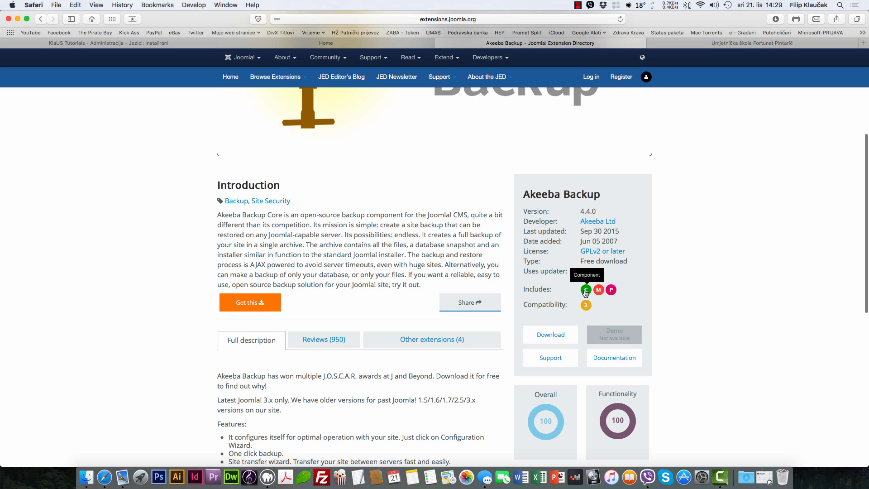
scroll(674, 276, down, 1)
scroll(675, 276, down, 5)
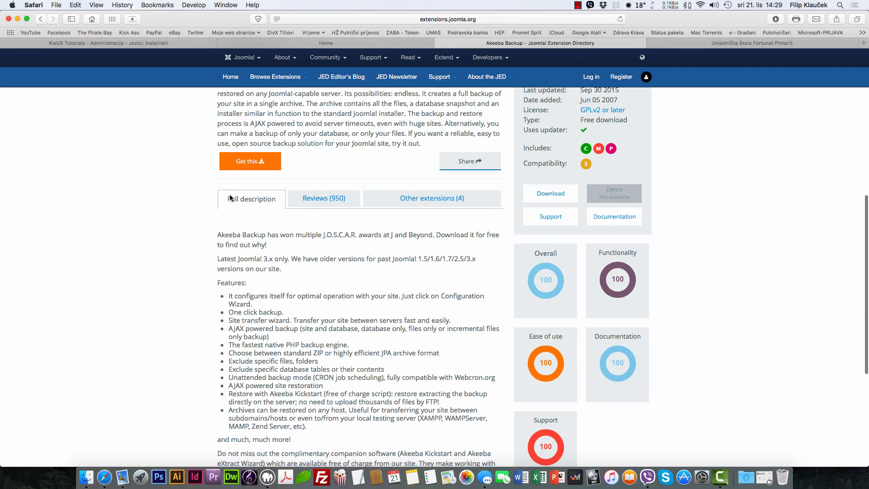
Step: Read through Akeeba Backup's Reviews (950), then close its browser tab
click(322, 203)
scroll(178, 221, down, 3)
scroll(267, 284, down, 5)
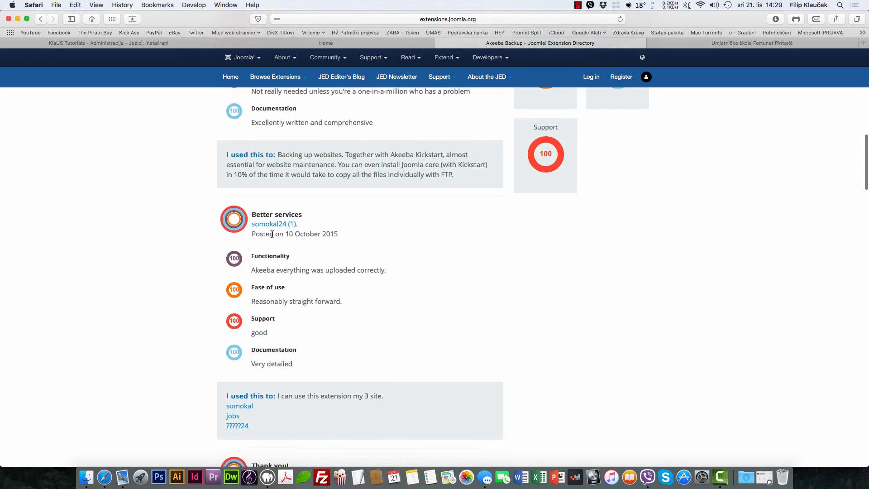
scroll(273, 290, up, 10)
scroll(275, 291, up, 6)
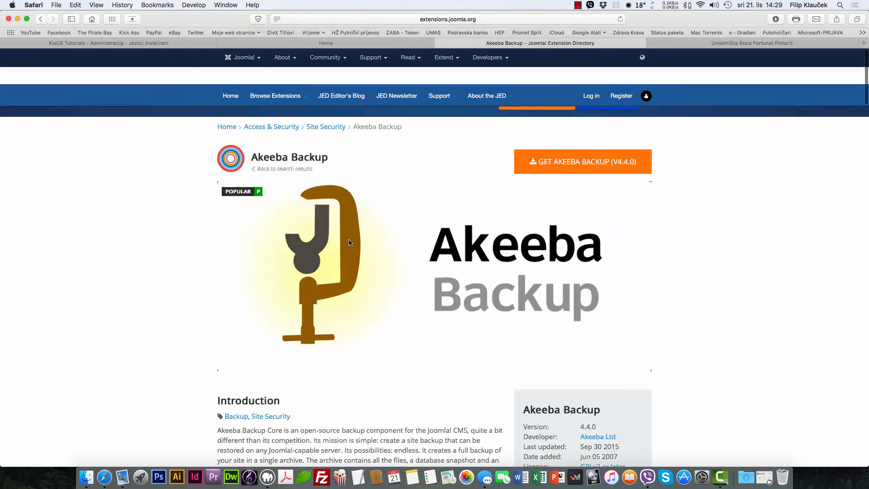
click(440, 43)
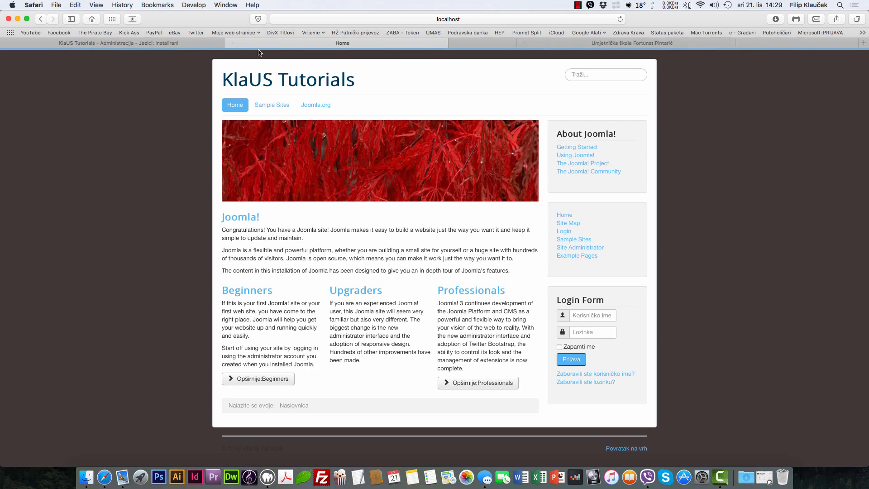
Step: Return to the Jezici: Instalirani page, glance at the Pomoć menu, and go to Kontrolna ploča
click(139, 41)
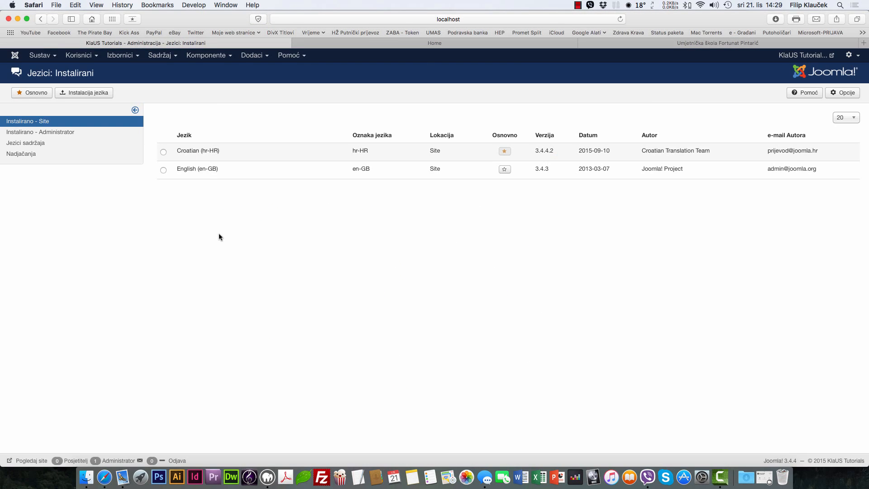
click(289, 55)
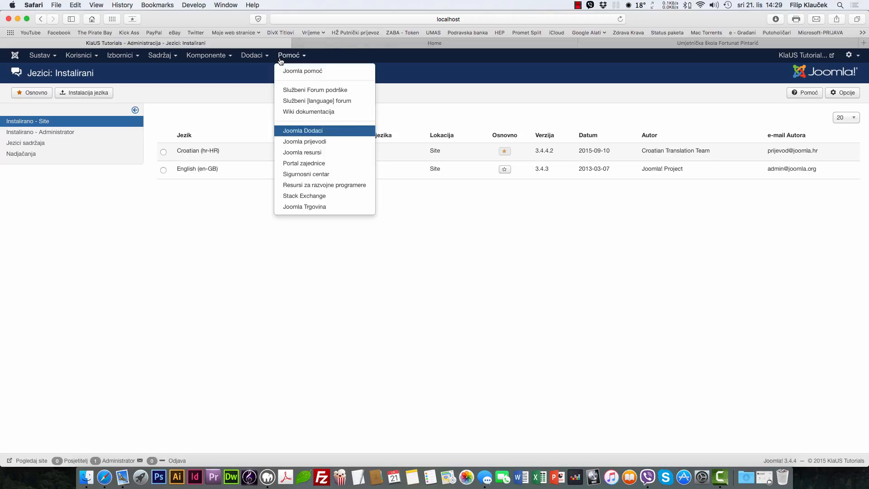
click(467, 230)
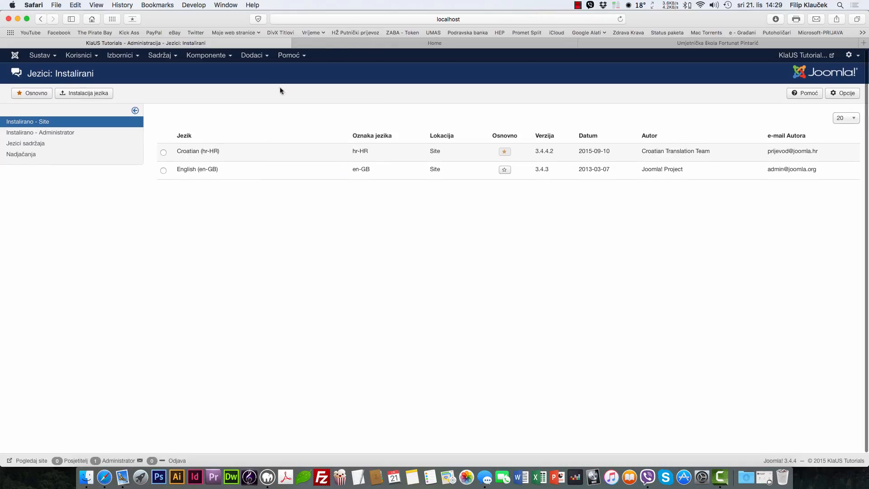
click(15, 55)
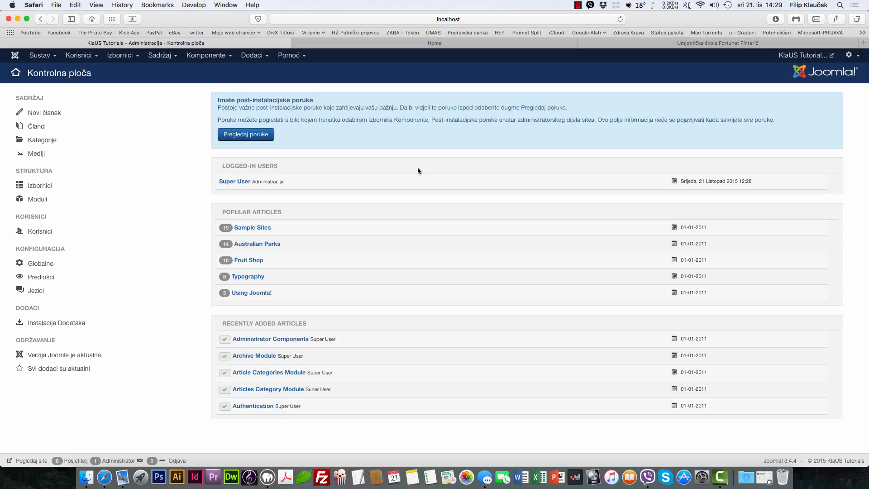
click(578, 5)
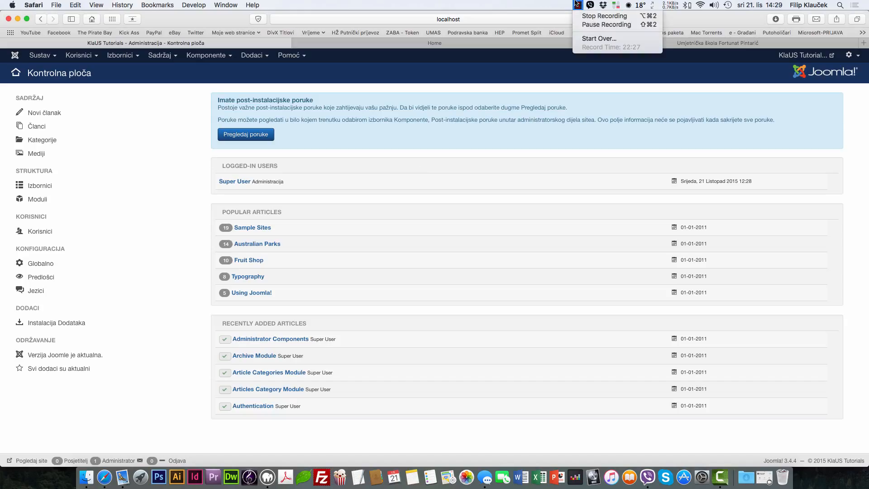